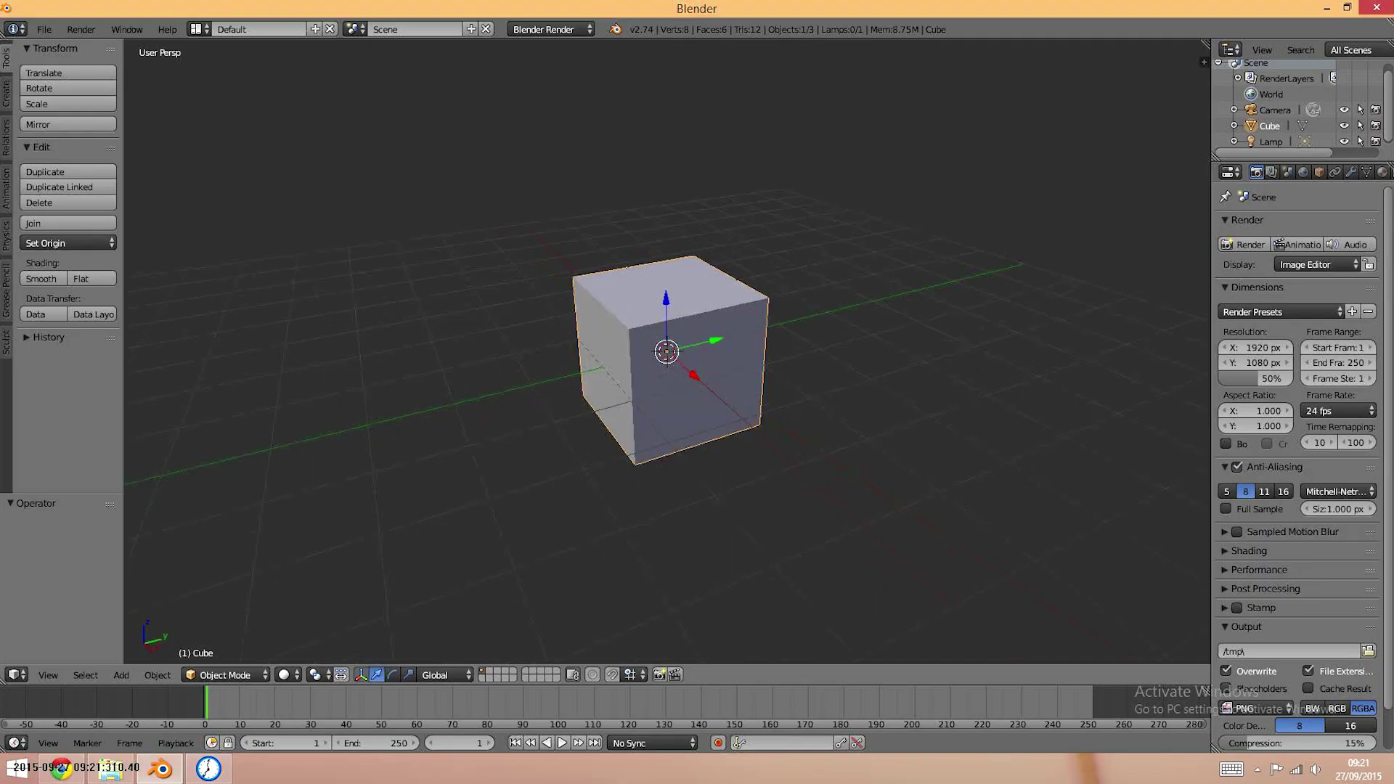
Step: Extrude and taper several trunk sections upward from the cube, bending the top section sideways
{"action": "key", "text": "s"}
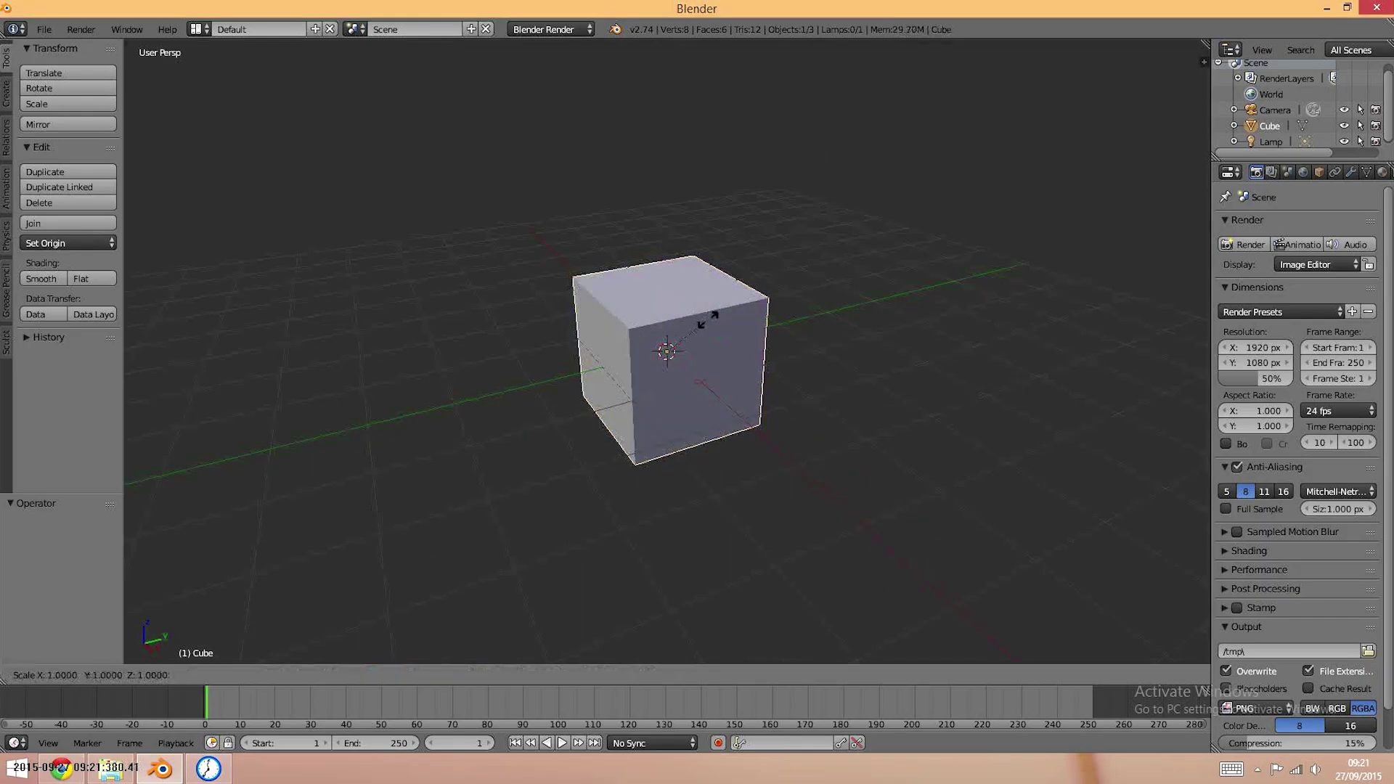
{"action": "key", "text": "e"}
{"action": "key", "text": "e"}
{"action": "key", "text": "s"}
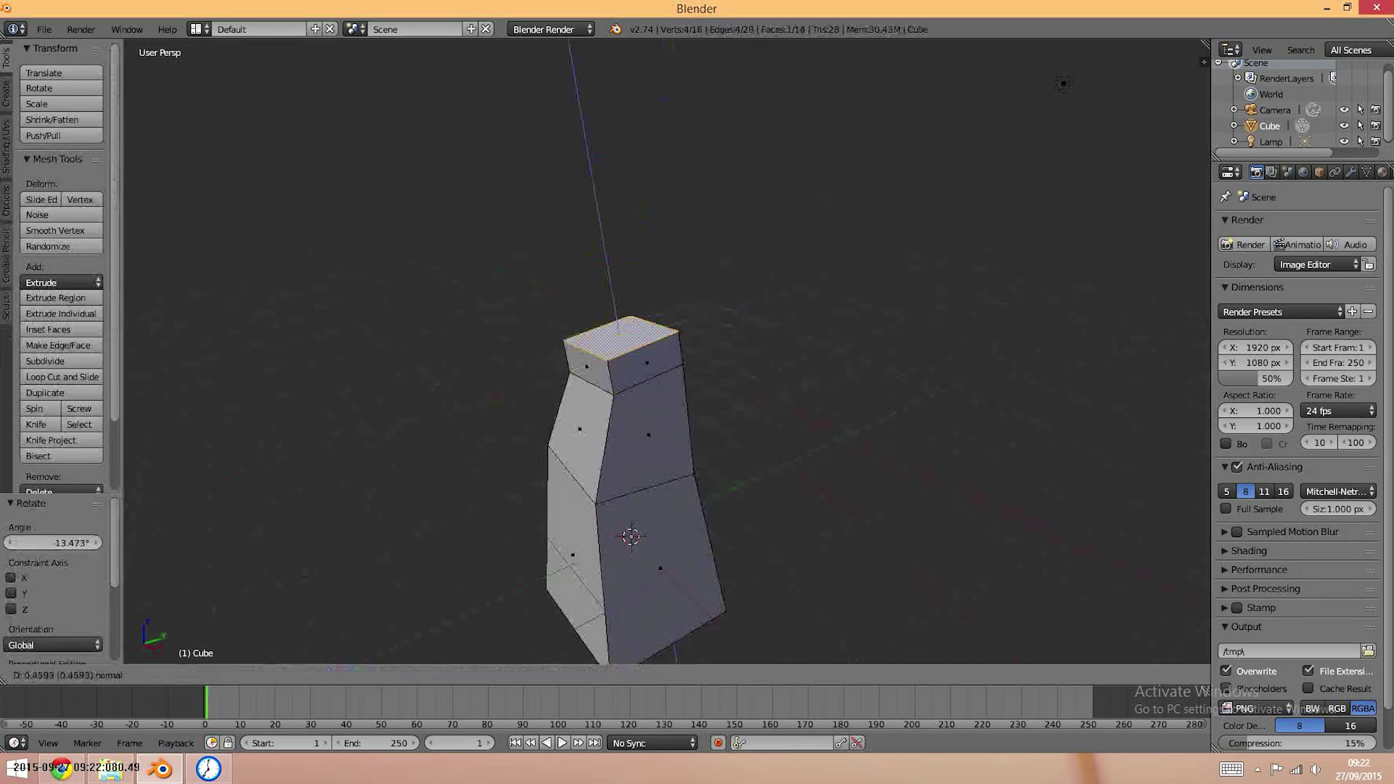
{"action": "key", "text": "e"}
{"action": "key", "text": "s"}
{"action": "key", "text": "e"}
{"action": "key", "text": "r"}
Step: Extrude sideways branches from the trunk, tapering each toward its tip
{"action": "key", "text": "e"}
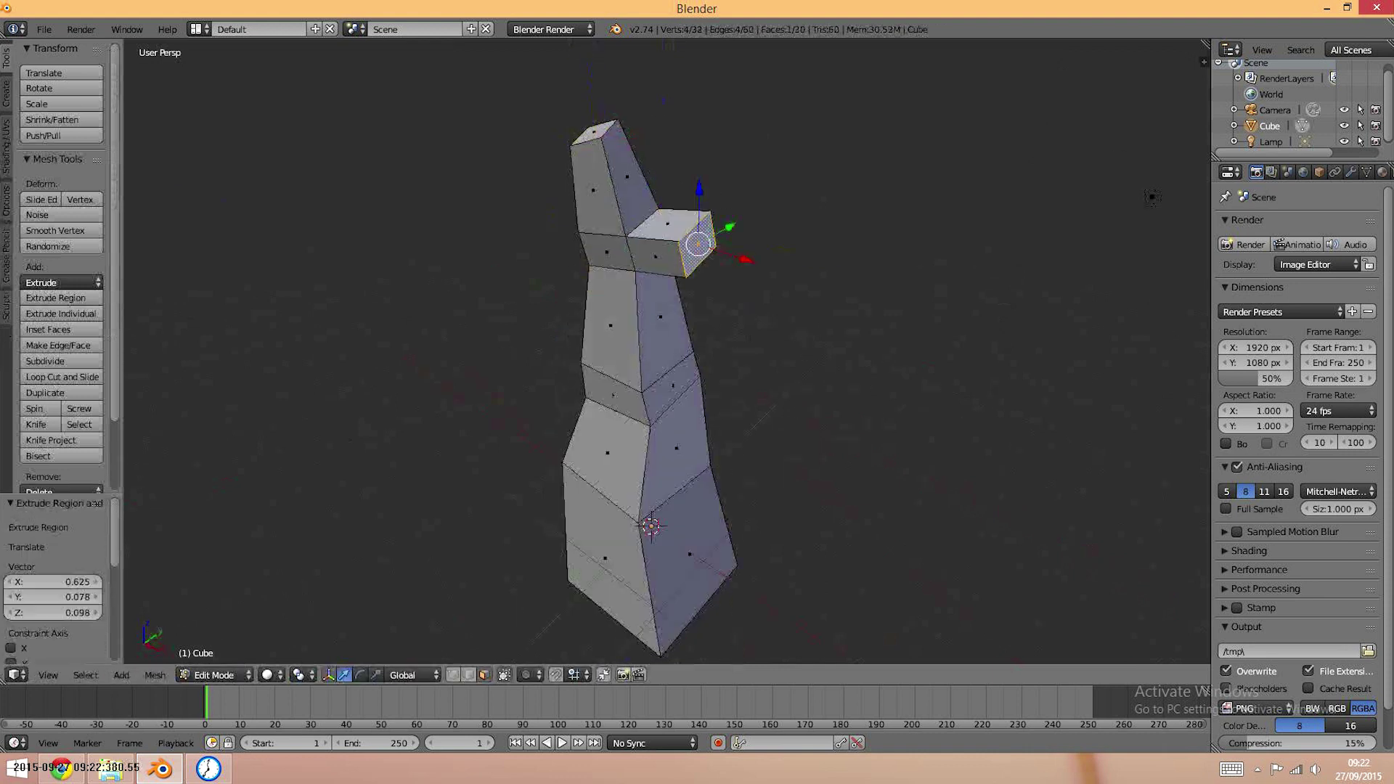
{"action": "key", "text": "e"}
{"action": "key", "text": "e"}
{"action": "key", "text": "s"}
{"action": "key", "text": "e"}
{"action": "key", "text": "e"}
{"action": "key", "text": "e"}
{"action": "key", "text": "s"}
{"action": "key", "text": "e"}
{"action": "middle_click_drag", "start_coordinate": [697, 145], "coordinate": [529, 197]}
{"action": "key", "text": "s"}
{"action": "left_click", "coordinate": [529, 198]}
{"action": "key", "text": "e"}
Step: Extrude a section along Y, then undo unwanted edits while inspecting the tree
{"action": "key", "text": "y"}
{"action": "middle_click_drag", "start_coordinate": [799, 363], "coordinate": [1145, 198]}
{"action": "middle_click_drag", "start_coordinate": [696, 363], "coordinate": [654, 363]}
{"action": "key", "text": "a"}
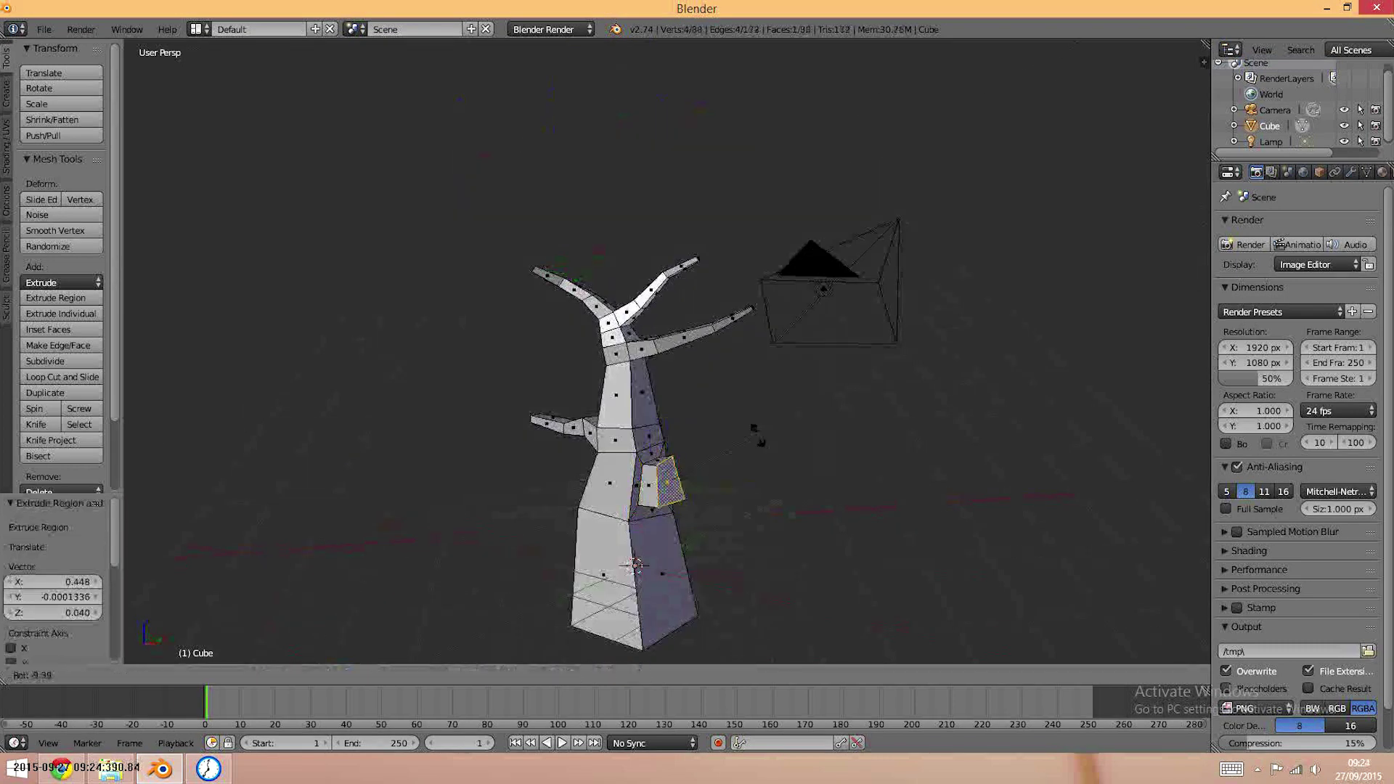
{"action": "scroll", "coordinate": [689, 458], "scroll_direction": "up", "scroll_amount": 5}
{"action": "scroll", "coordinate": [927, 255], "scroll_direction": "down", "scroll_amount": 5}
{"action": "scroll", "coordinate": [855, 193], "scroll_direction": "up", "scroll_amount": 3}
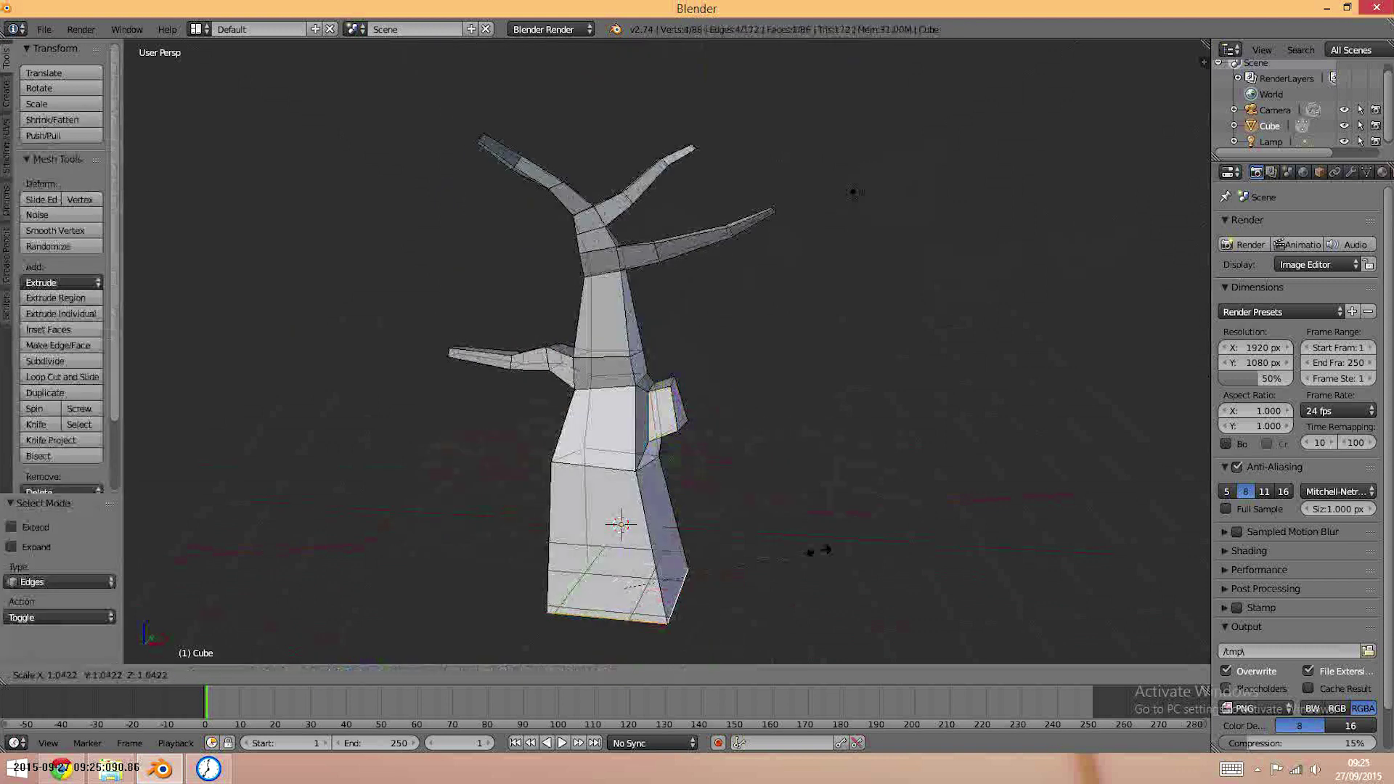
{"action": "key", "text": "ctrl+z"}
{"action": "middle_click_drag", "start_coordinate": [854, 198], "coordinate": [653, 342]}
{"action": "key", "text": "ctrl+z"}
Step: Select a single trunk face and push it out along Y as another branch
{"action": "right_click", "coordinate": [654, 341]}
{"action": "key", "text": "g"}
{"action": "key", "text": "y"}
{"action": "left_click", "coordinate": [668, 450]}
{"action": "middle_click_drag", "start_coordinate": [668, 450], "coordinate": [899, 219]}
Step: In Object Mode, add a plane and rotate it as the first tilted leaf
{"action": "key", "text": "Tab"}
{"action": "left_click", "coordinate": [67, 88]}
{"action": "key", "text": "r"}
{"action": "left_click", "coordinate": [902, 228]}
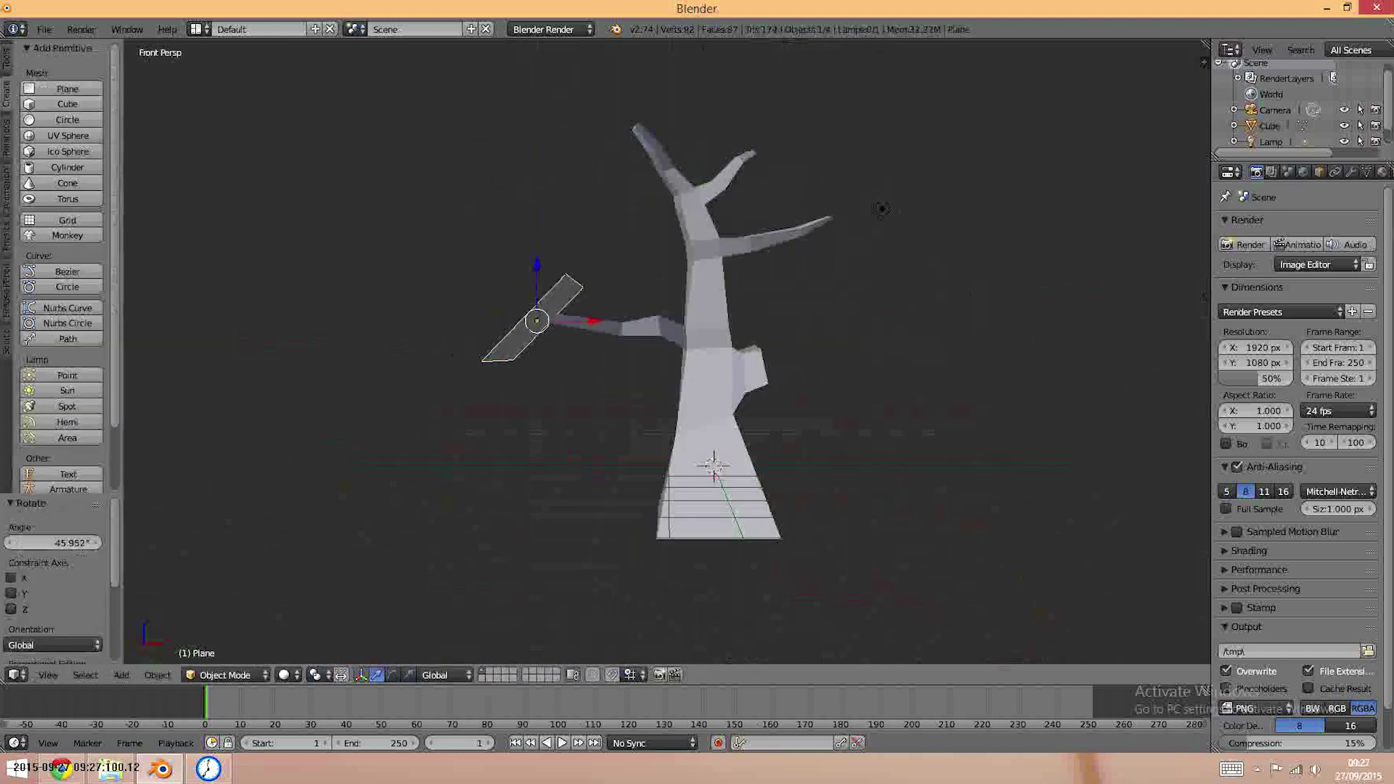
Step: Duplicate the leaf plane and rotate the copy, Plane.002, 66.454° on Z at the branch tip
{"action": "key", "text": "shift+d"}
{"action": "key", "text": "Escape"}
{"action": "key", "text": "r"}
{"action": "left_click", "coordinate": [475, 373]}
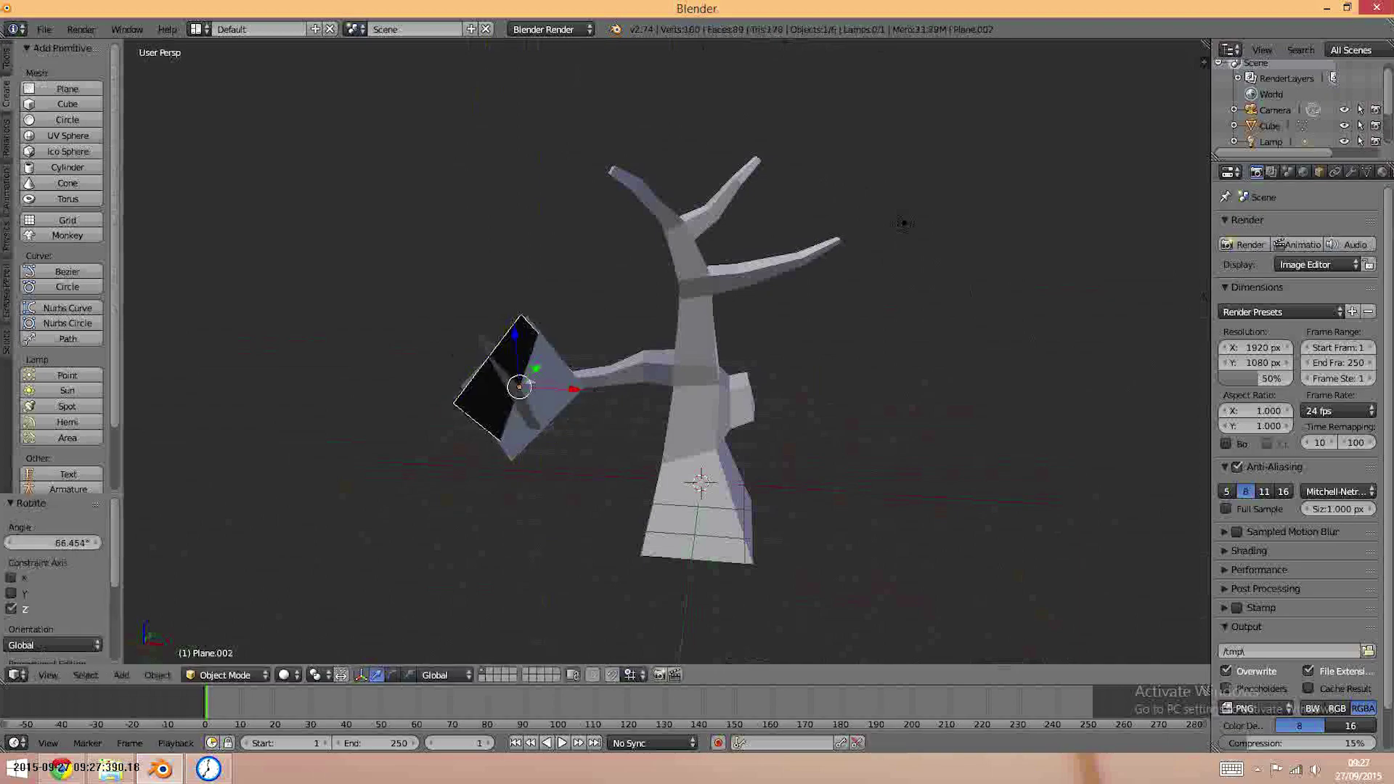
{"action": "middle_click_drag", "start_coordinate": [476, 373], "coordinate": [476, 435]}
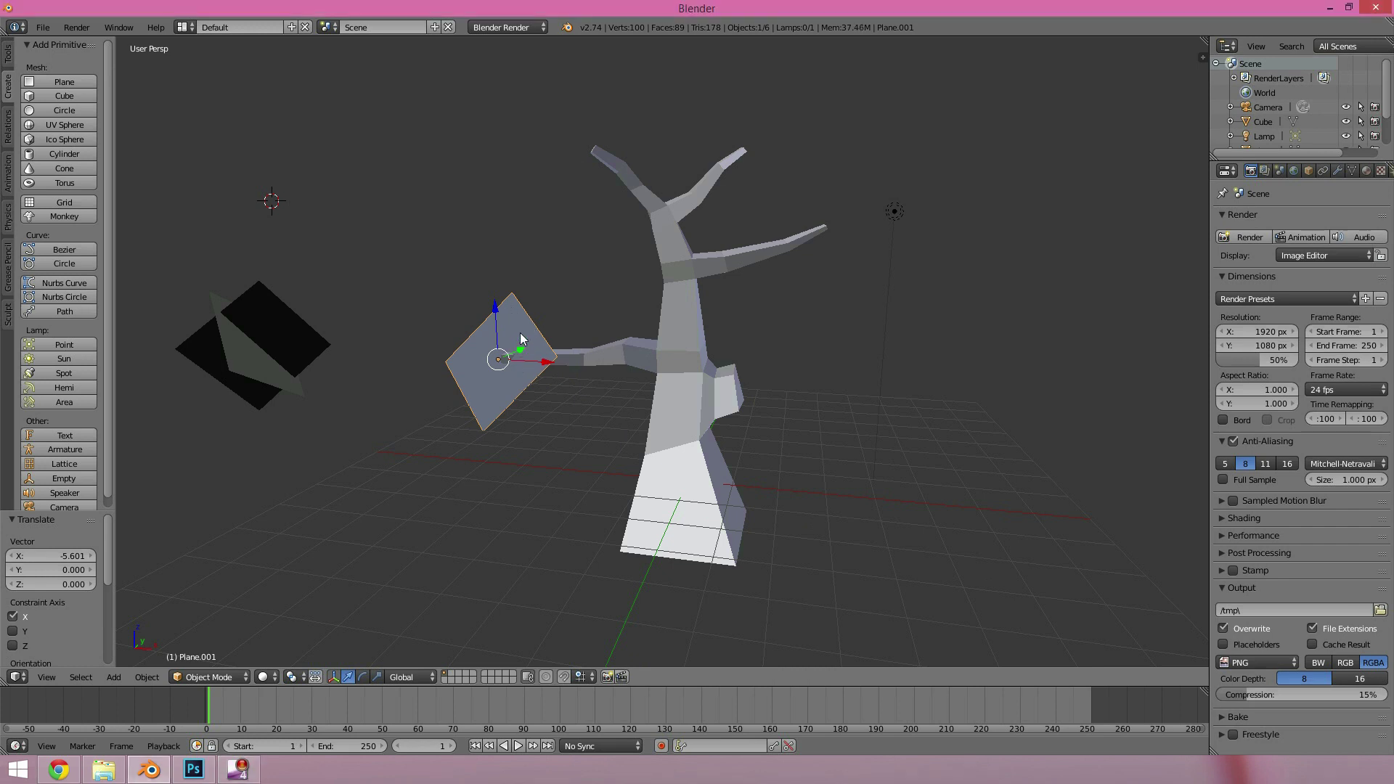
Step: Unwrap Plane.001 with Angle Based UV unwrap and split the 3D view into two side-by-side areas
{"action": "key", "text": "Tab"}
{"action": "key", "text": "u"}
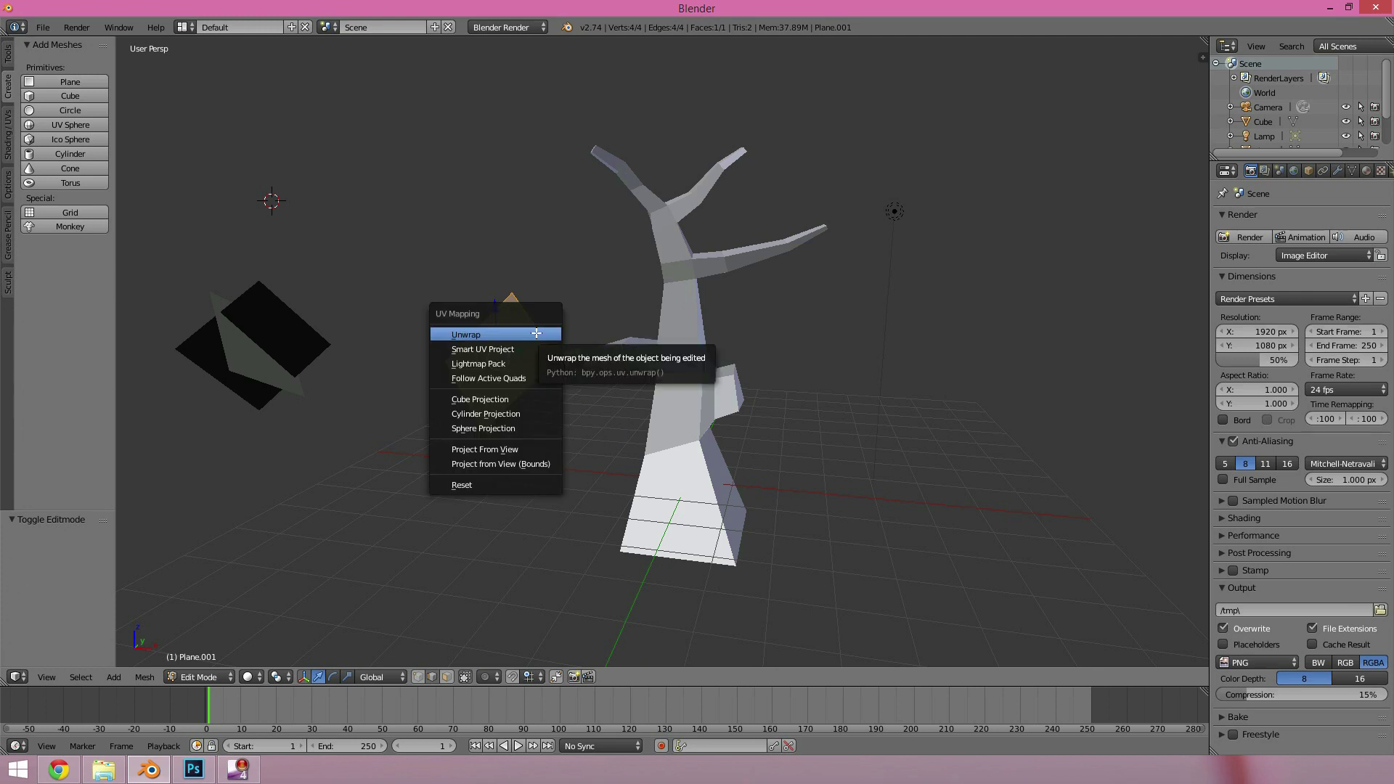
{"action": "left_click", "coordinate": [537, 333]}
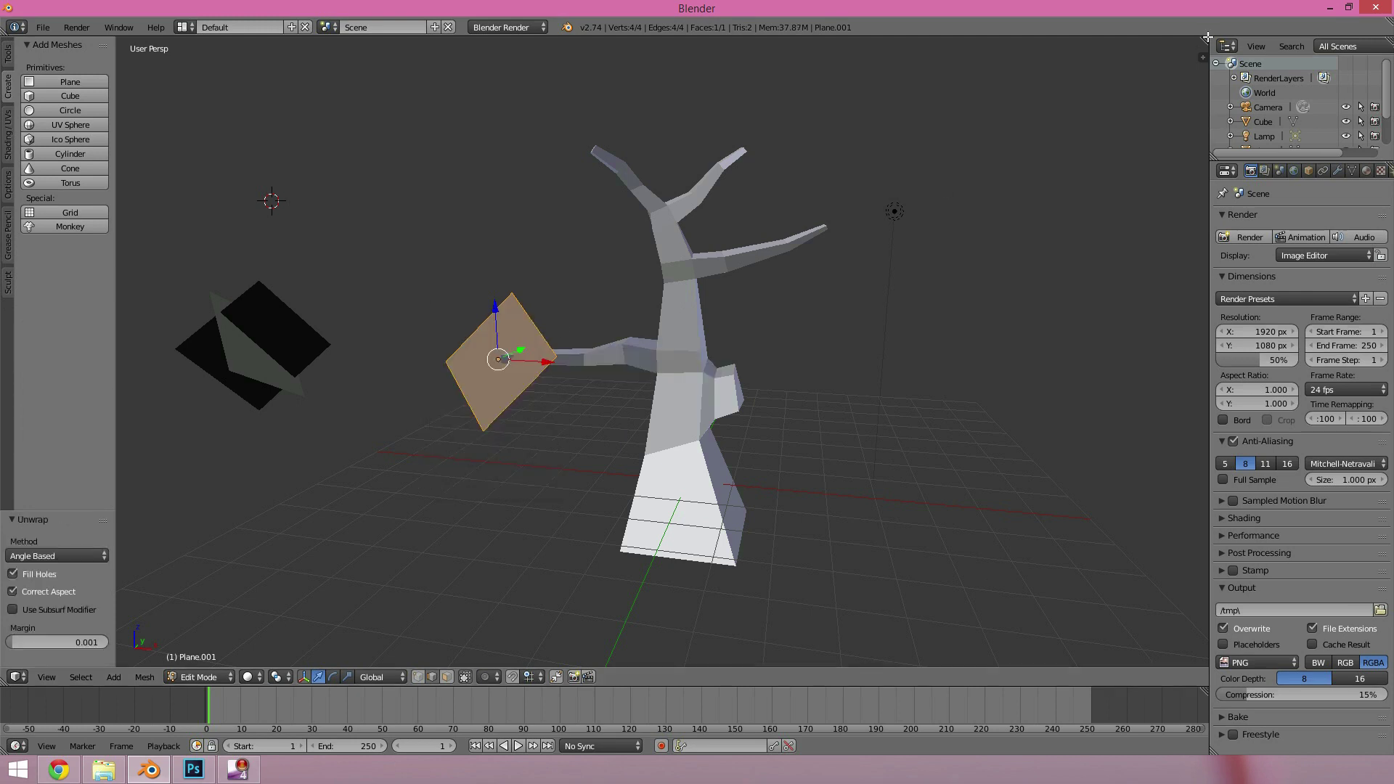
{"action": "left_click_drag", "start_coordinate": [1215, 42], "coordinate": [613, 218]}
Step: Make the right area a UV/Image Editor showing oak_branch_small.png, then split it into two stacked editors
{"action": "key", "text": "t"}
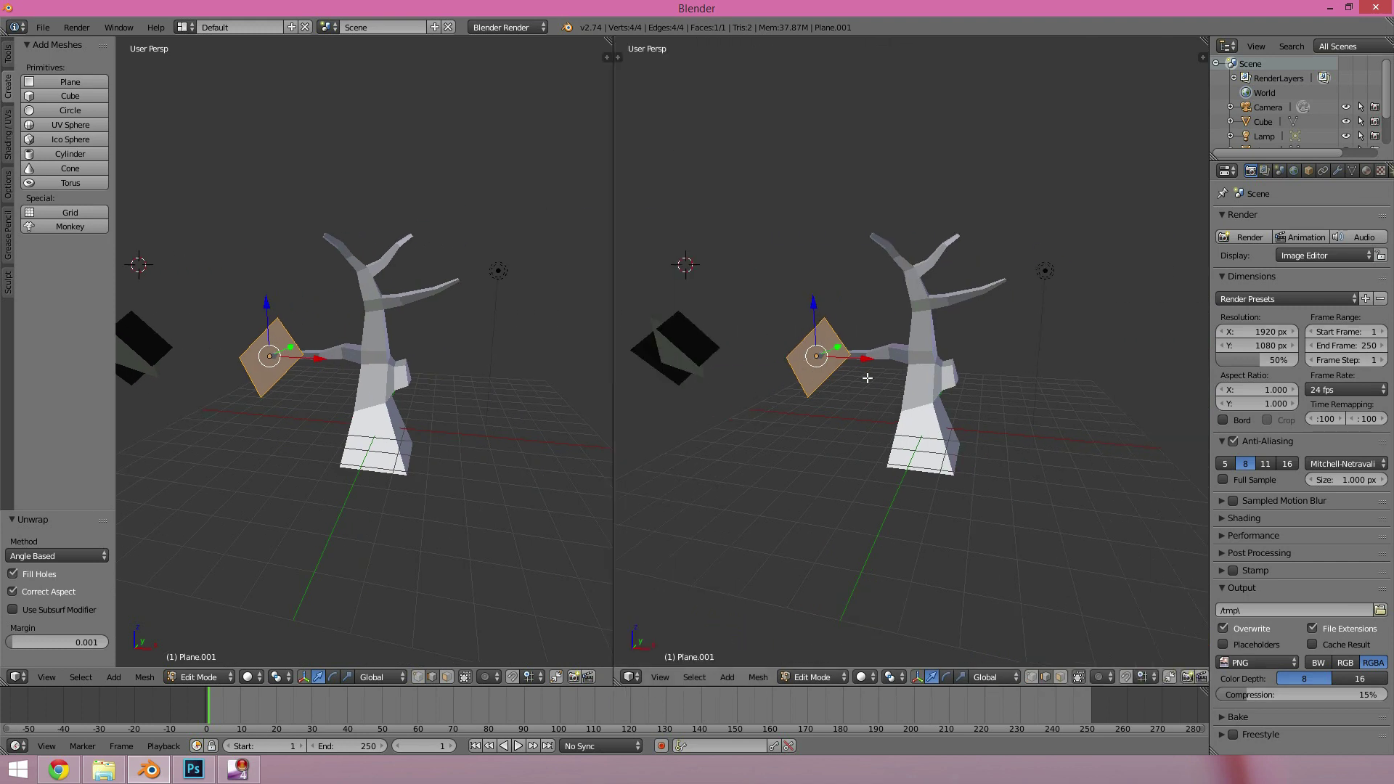
{"action": "left_click", "coordinate": [632, 677]}
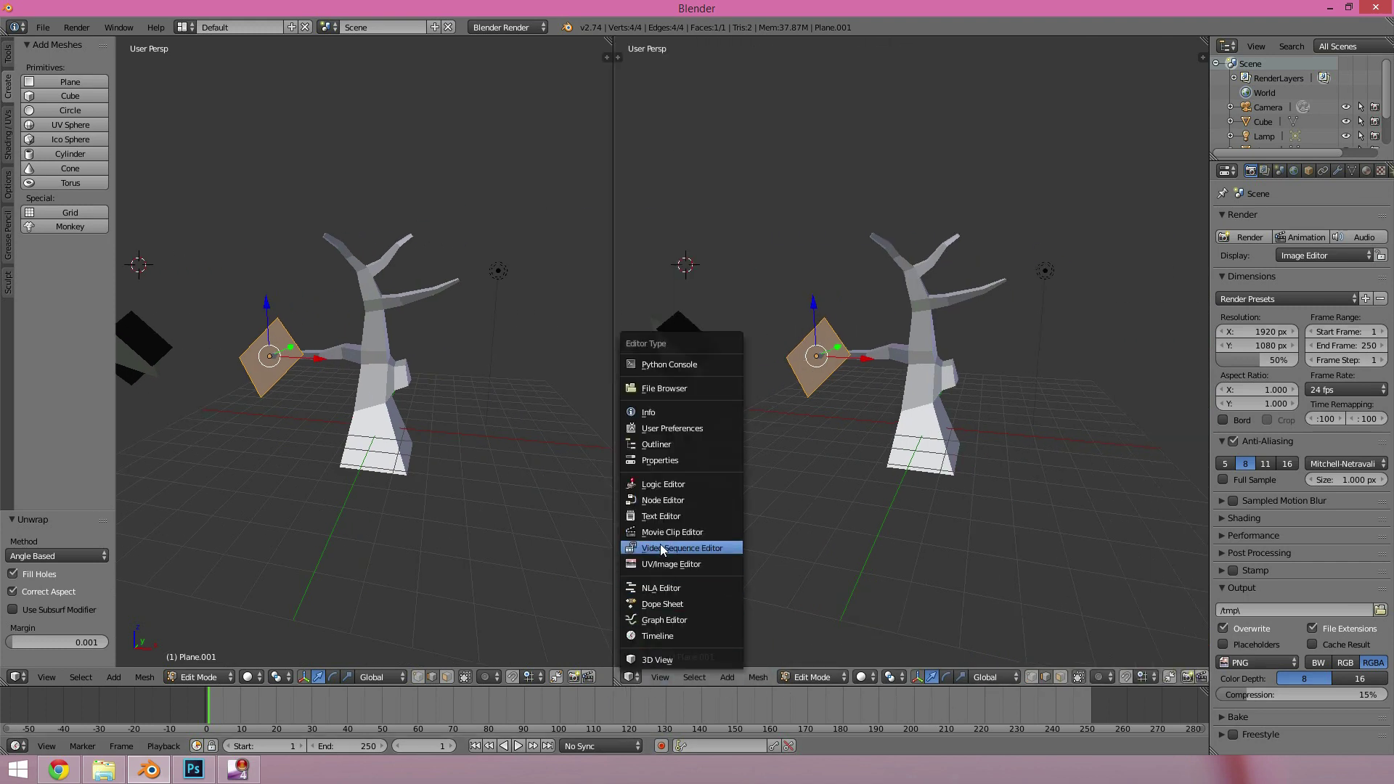
{"action": "left_click", "coordinate": [669, 564]}
{"action": "scroll", "coordinate": [922, 494], "scroll_direction": "up", "scroll_amount": 3}
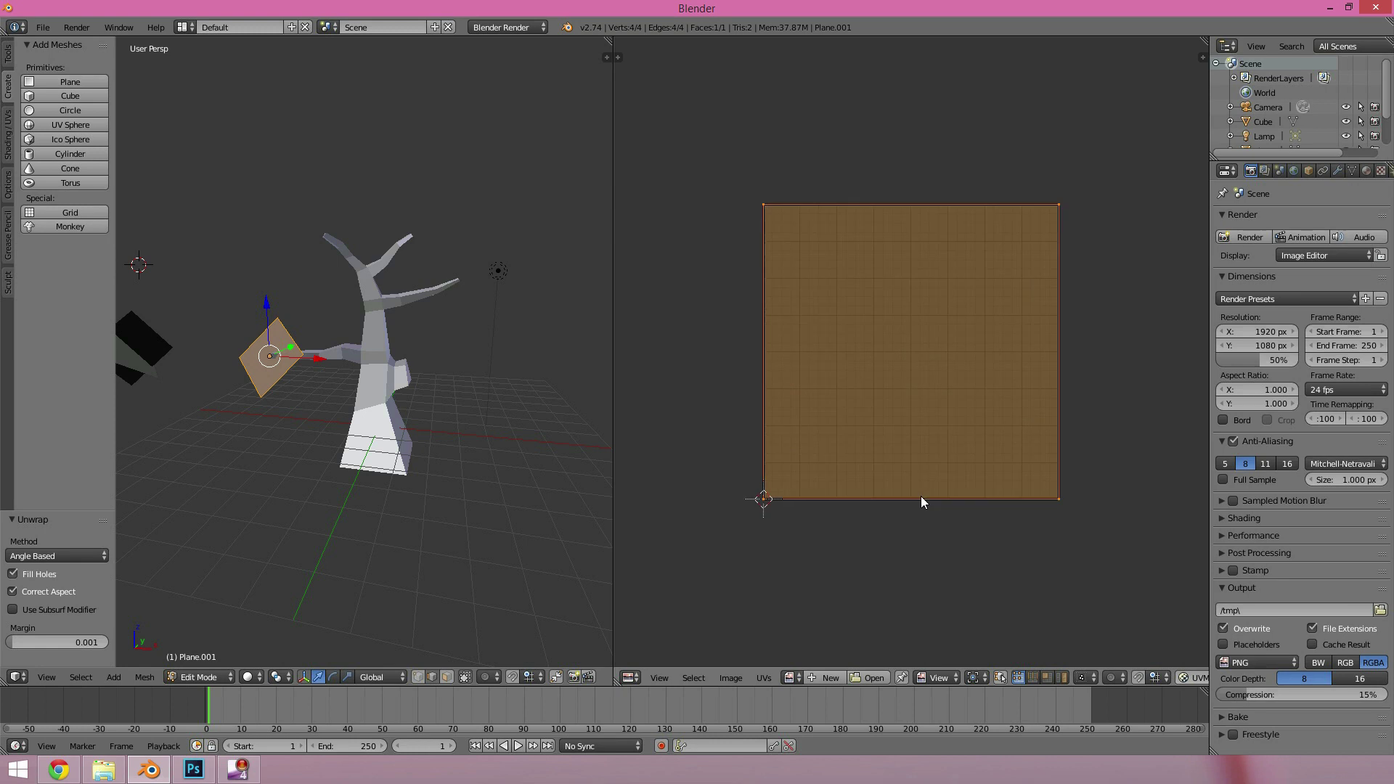
{"action": "left_click", "coordinate": [799, 680]}
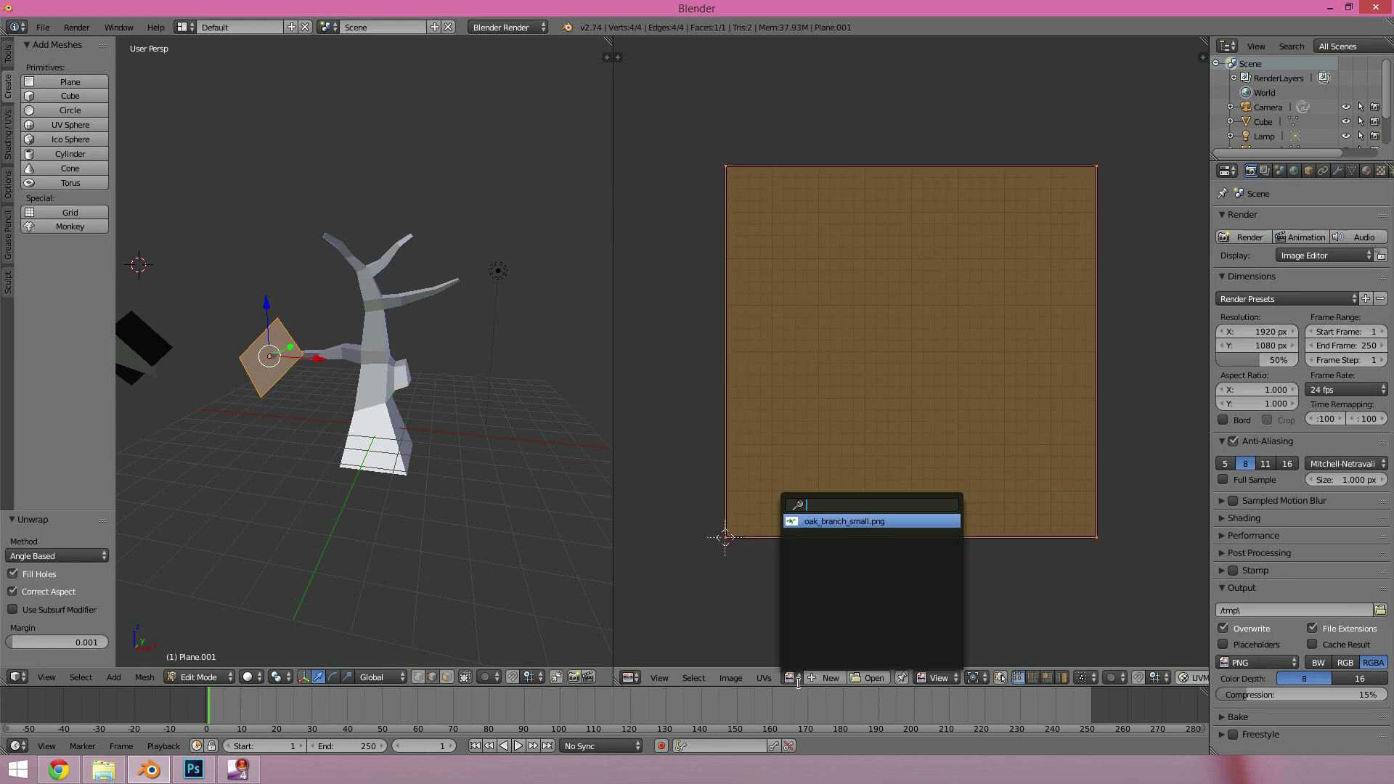
{"action": "left_click", "coordinate": [822, 526]}
{"action": "scroll", "coordinate": [903, 457], "scroll_direction": "down", "scroll_amount": 5}
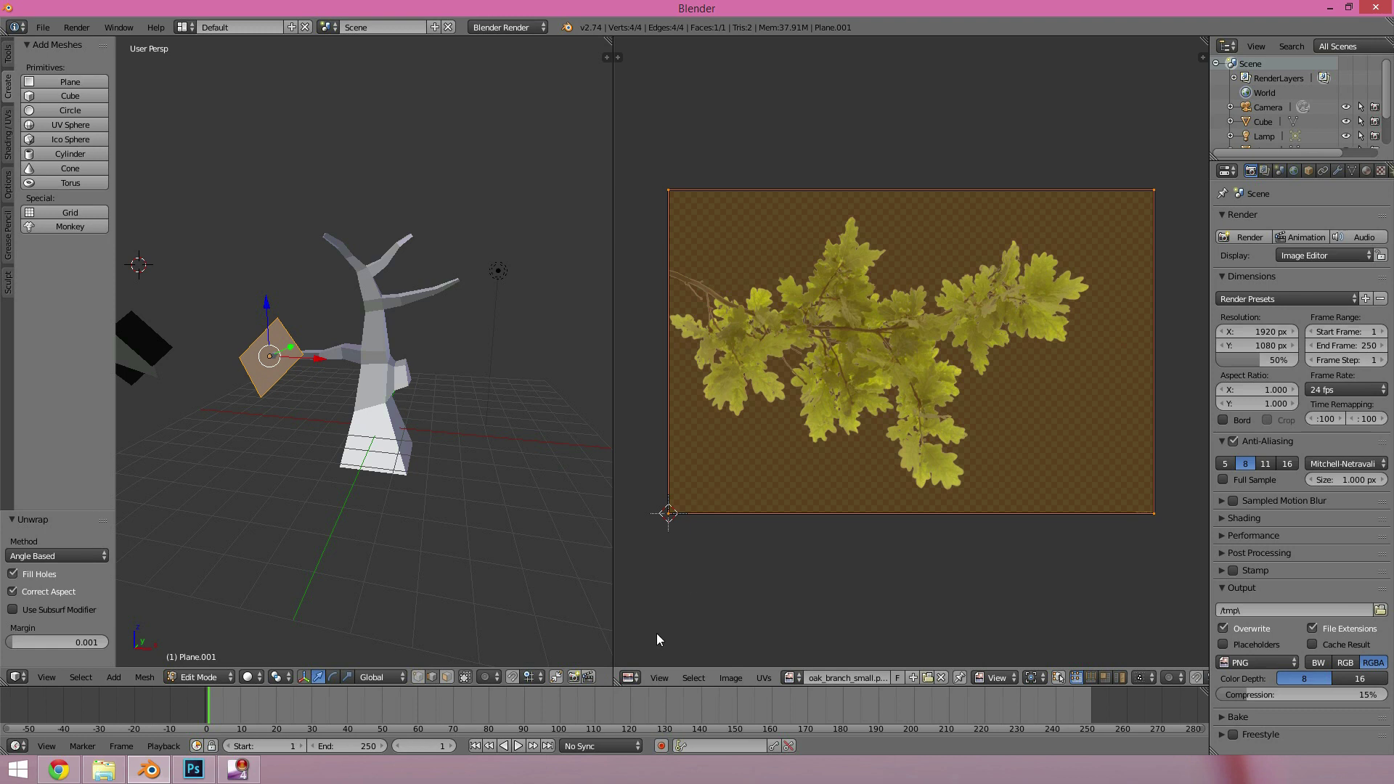
{"action": "left_click_drag", "start_coordinate": [619, 669], "coordinate": [632, 350]}
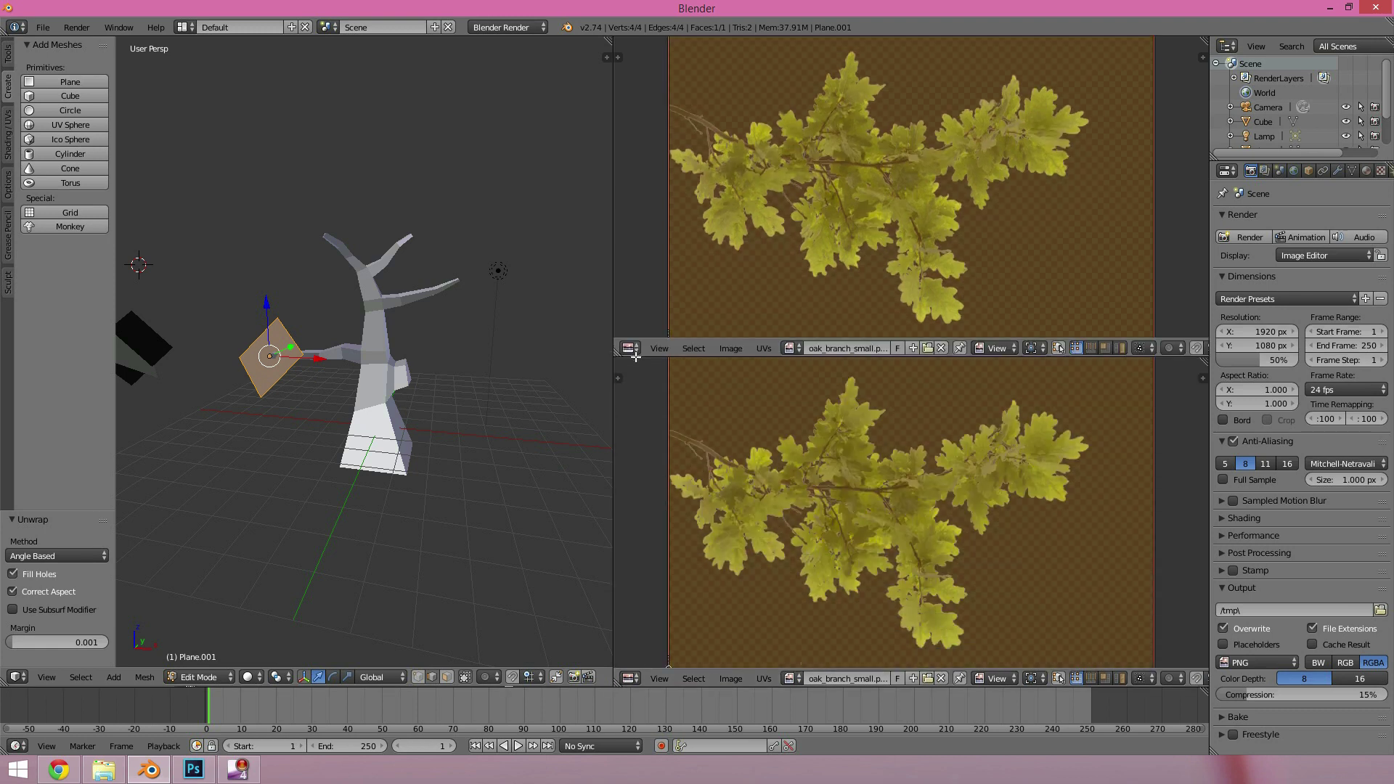
Step: Make the lower area a Node Editor and create Material.001 for the leaf plane
{"action": "left_click", "coordinate": [633, 678]}
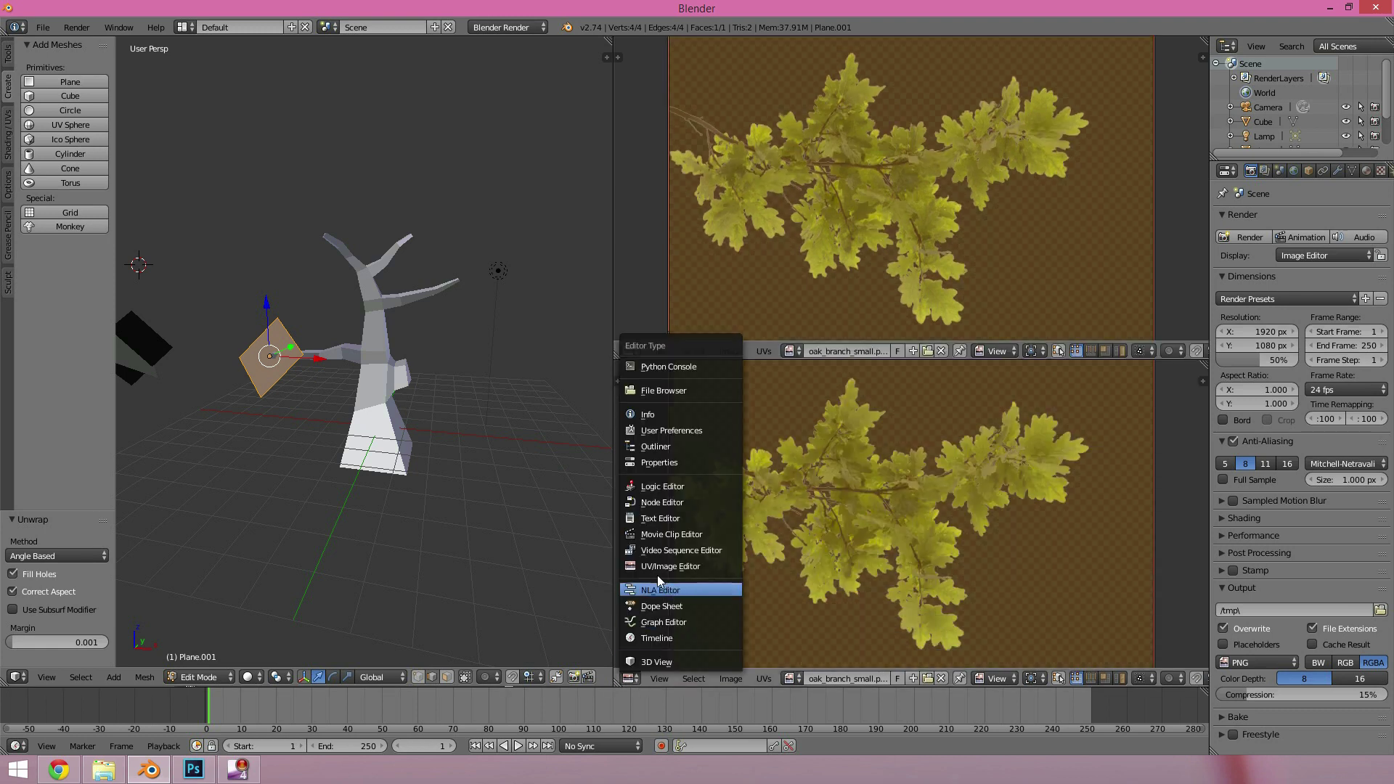
{"action": "left_click", "coordinate": [665, 503]}
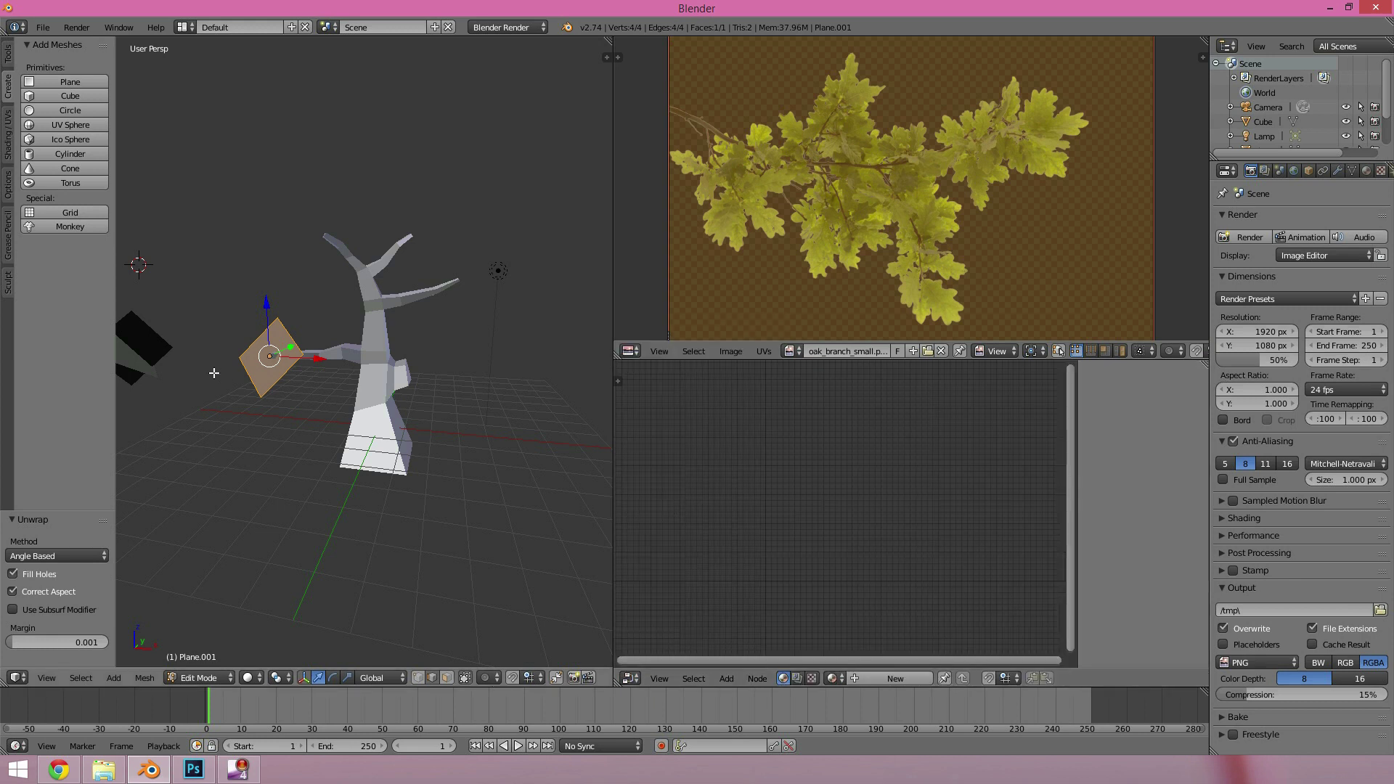
{"action": "left_click", "coordinate": [1366, 170]}
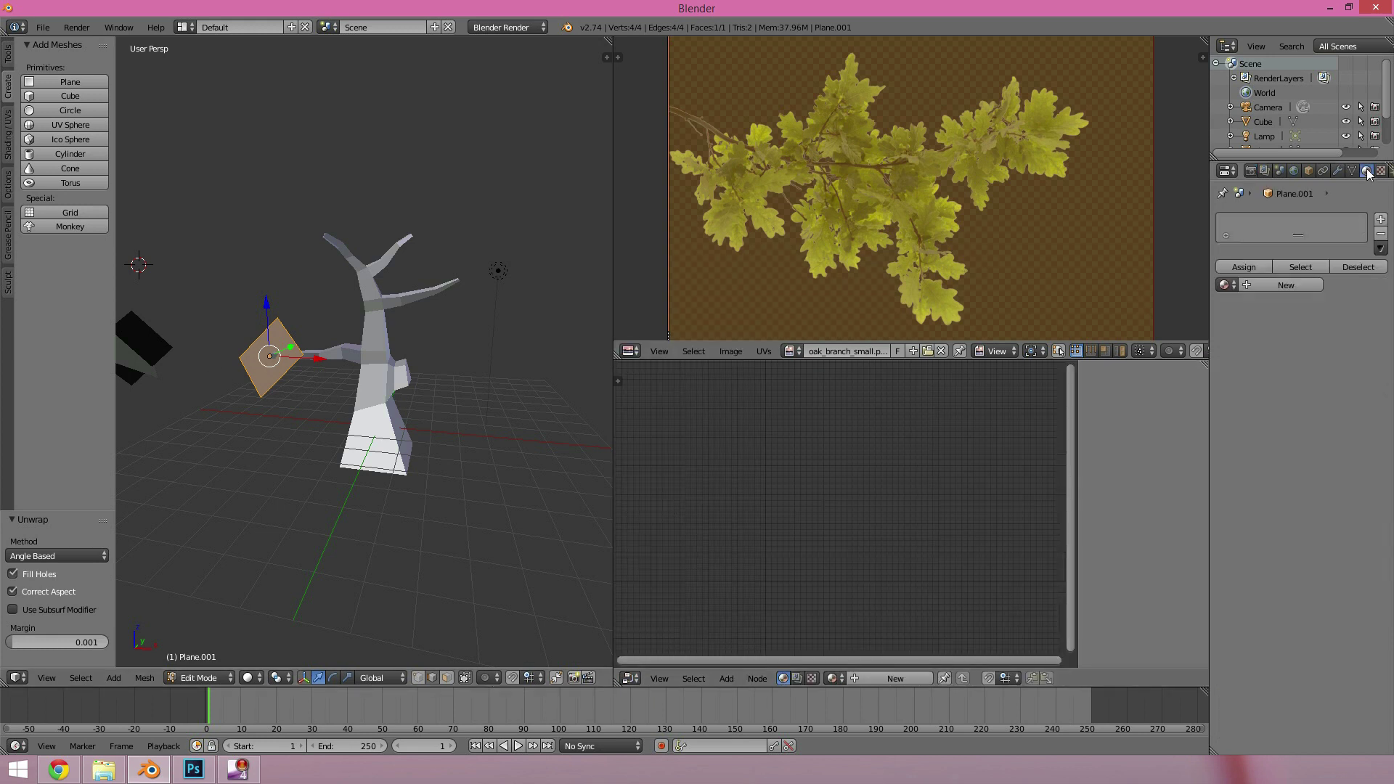
{"action": "left_click", "coordinate": [1289, 286]}
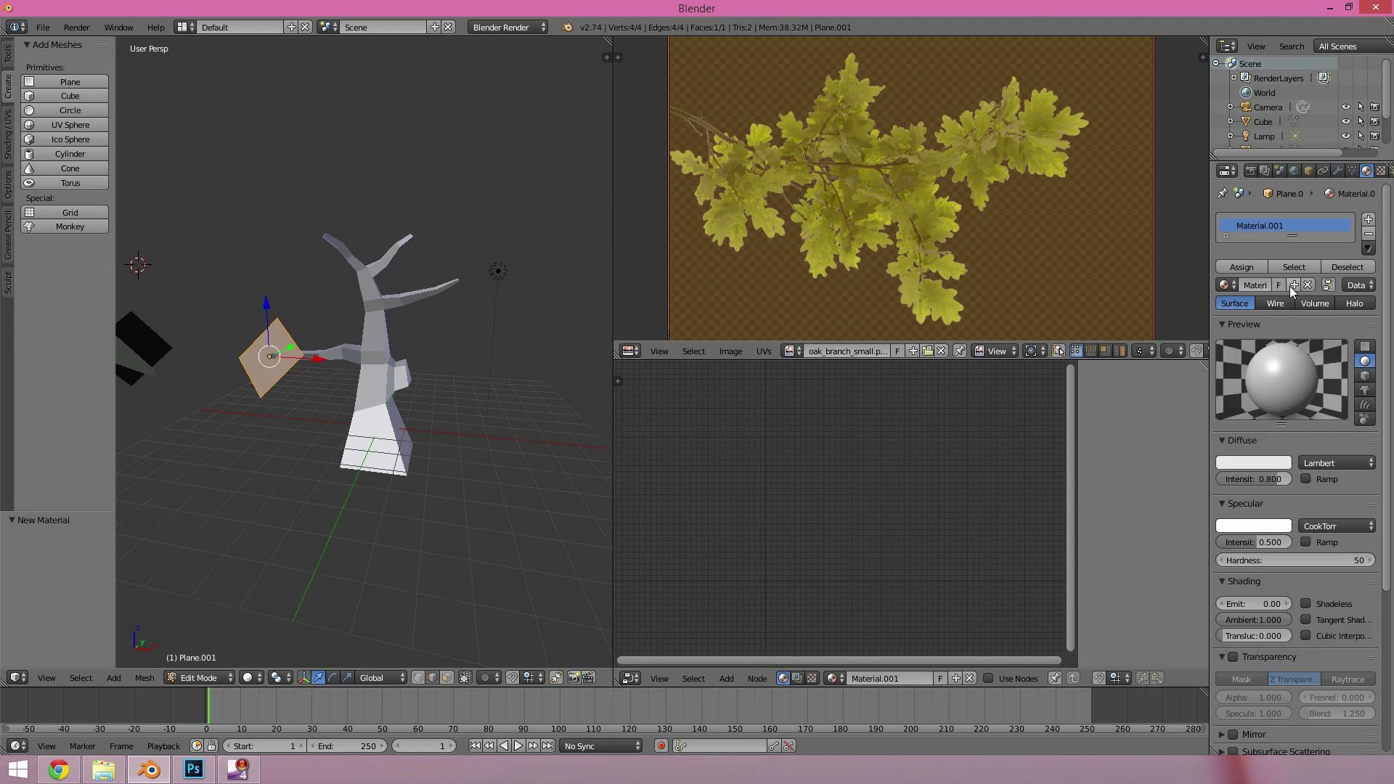
Step: Switch the render engine to Cycles, enable Use Nodes, and arrange the Diffuse BSDF and Material Output nodes
{"action": "left_click", "coordinate": [537, 27]}
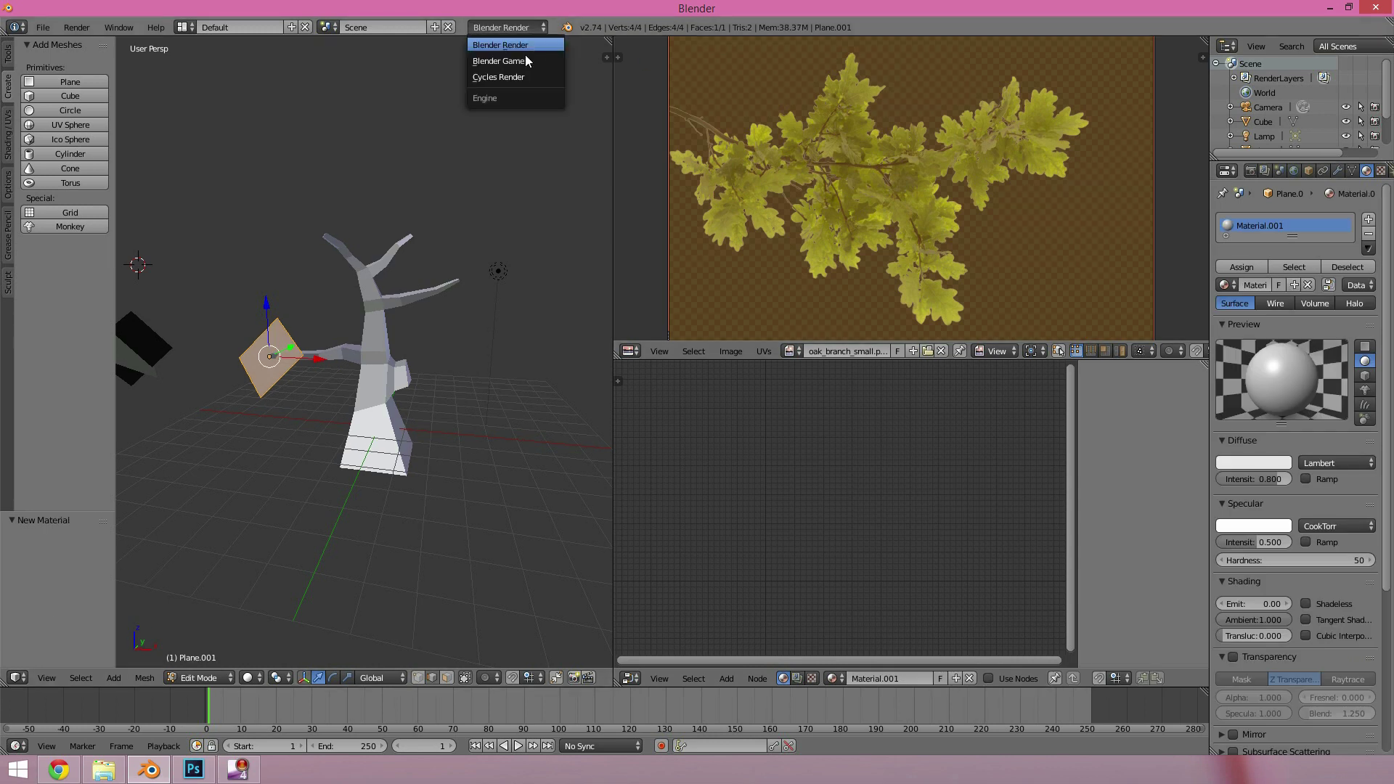
{"action": "left_click", "coordinate": [509, 76]}
{"action": "left_click", "coordinate": [1310, 365]}
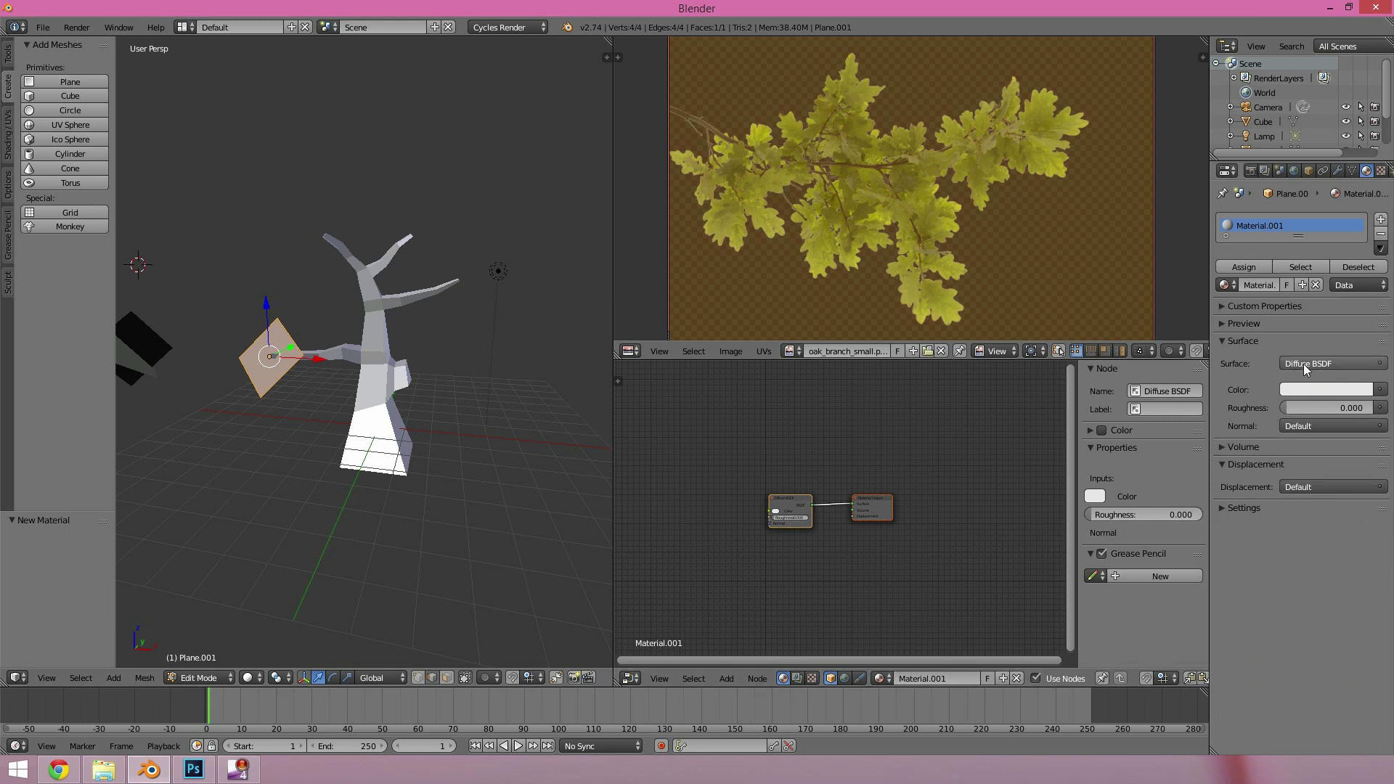
{"action": "scroll", "coordinate": [741, 569], "scroll_direction": "up", "scroll_amount": 4}
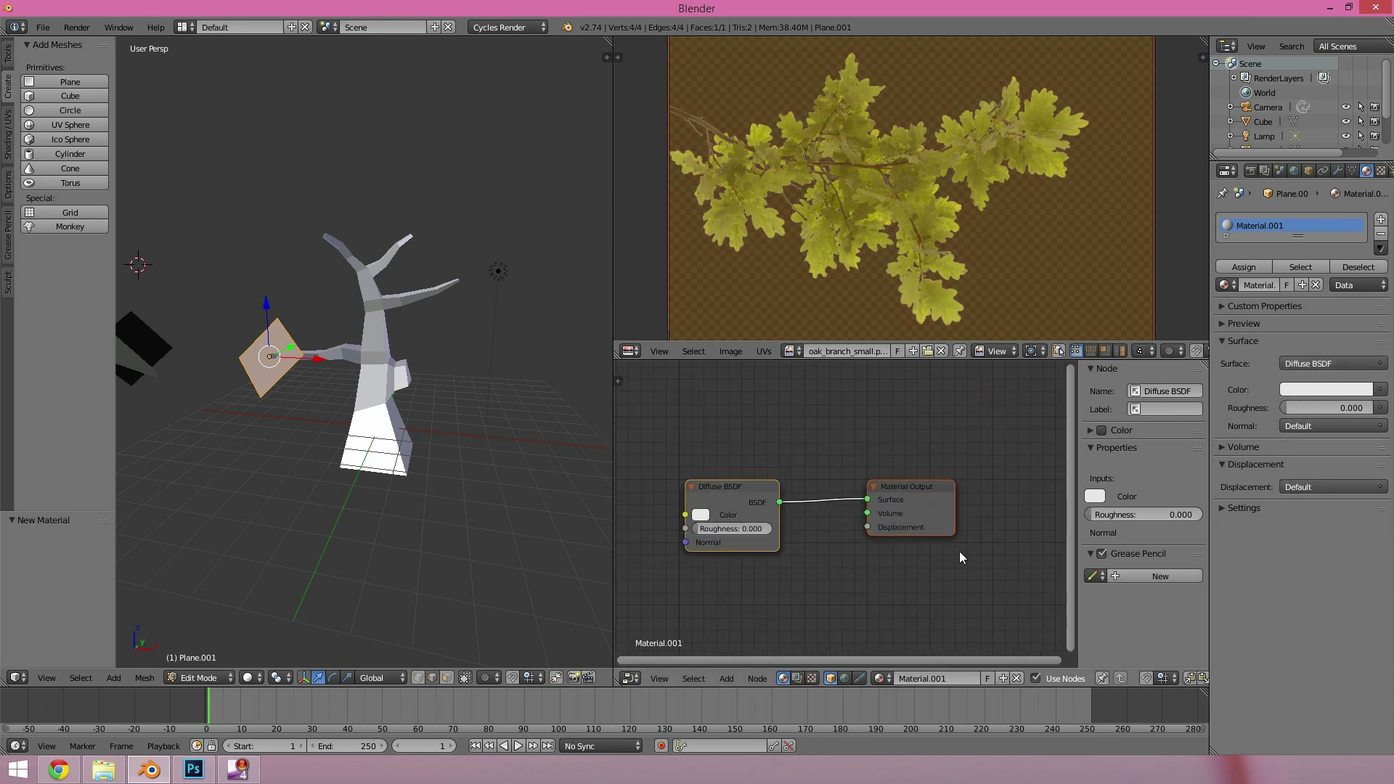
{"action": "key", "text": "n"}
{"action": "scroll", "coordinate": [927, 561], "scroll_direction": "up", "scroll_amount": 1}
{"action": "left_click_drag", "start_coordinate": [982, 483], "coordinate": [1087, 465]}
{"action": "left_click_drag", "start_coordinate": [792, 498], "coordinate": [842, 483]}
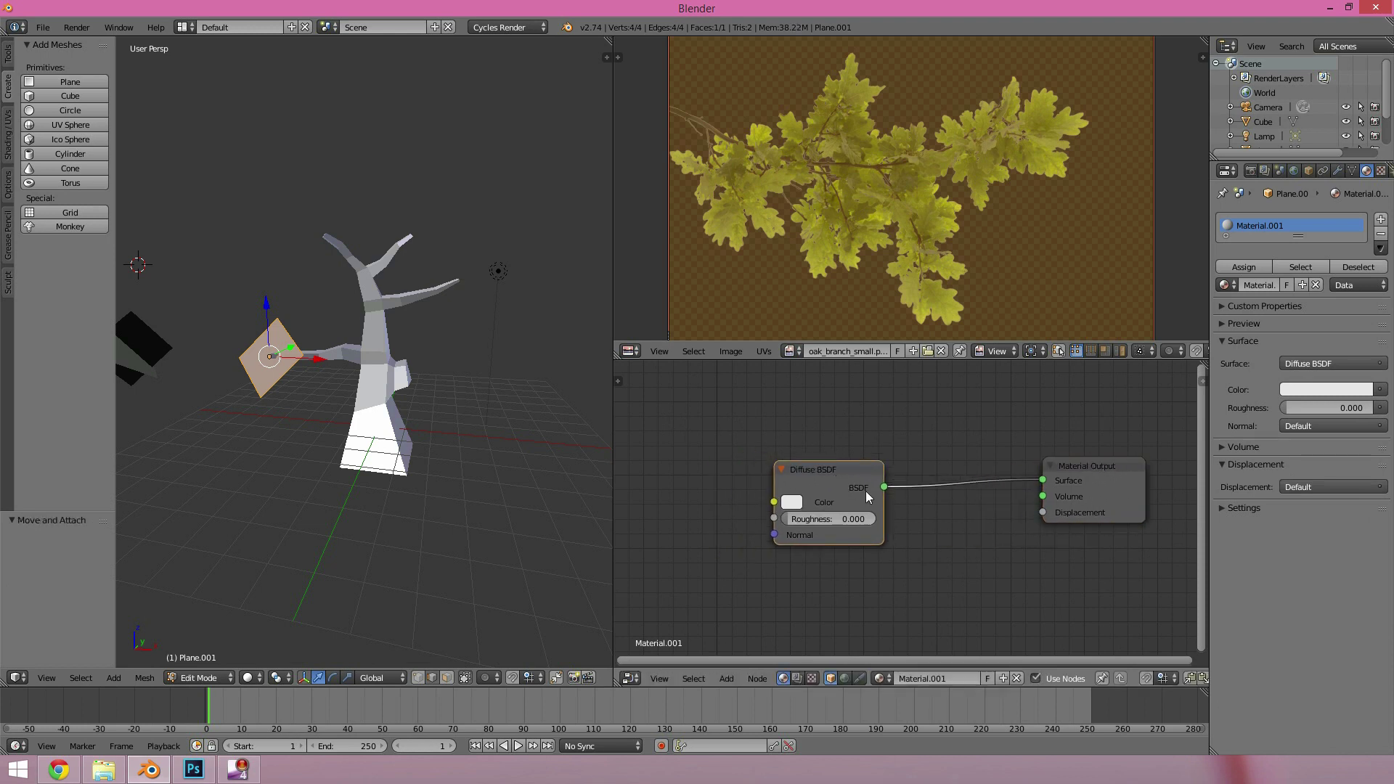
Step: Insert a Mix Shader node between the Diffuse BSDF and Material Output
{"action": "left_click", "coordinate": [726, 678]}
{"action": "mouse_move", "coordinate": [751, 619]}
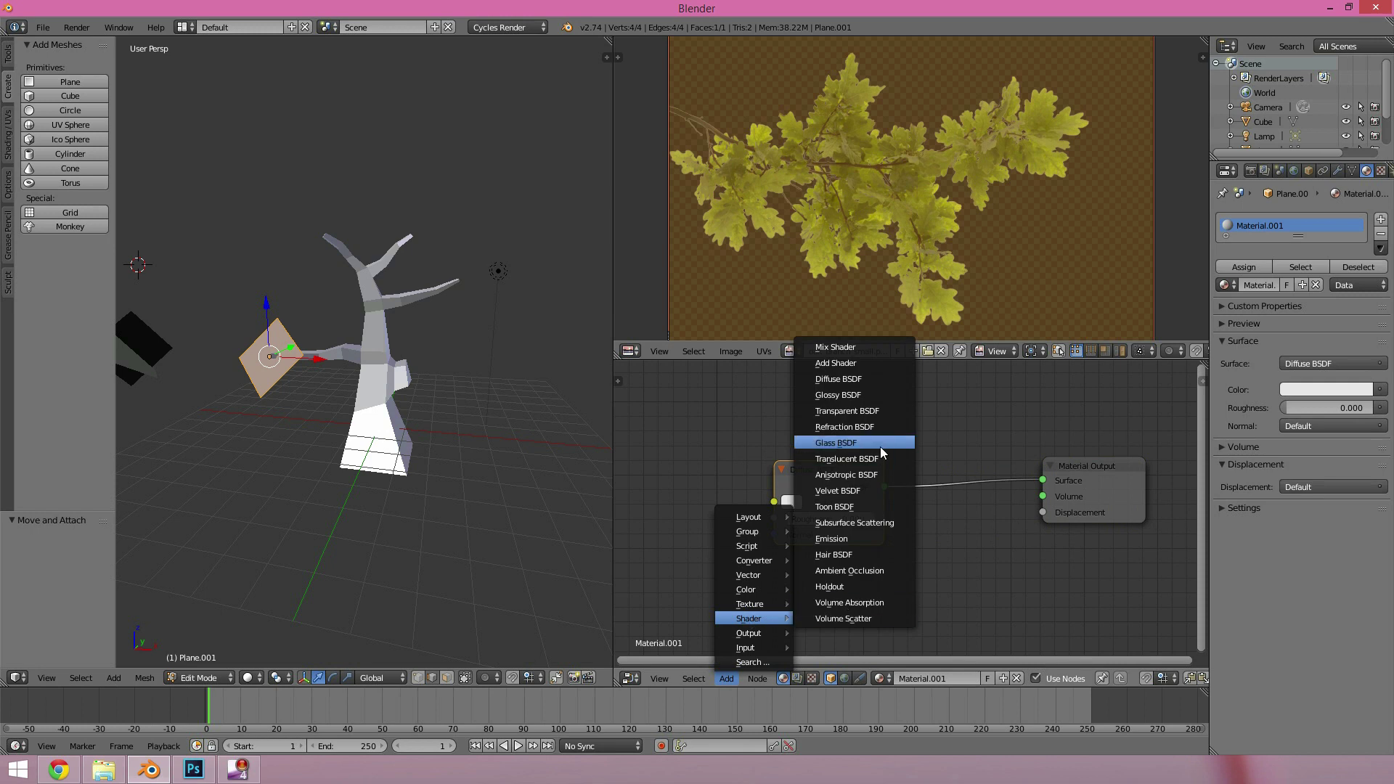
{"action": "left_click", "coordinate": [850, 349]}
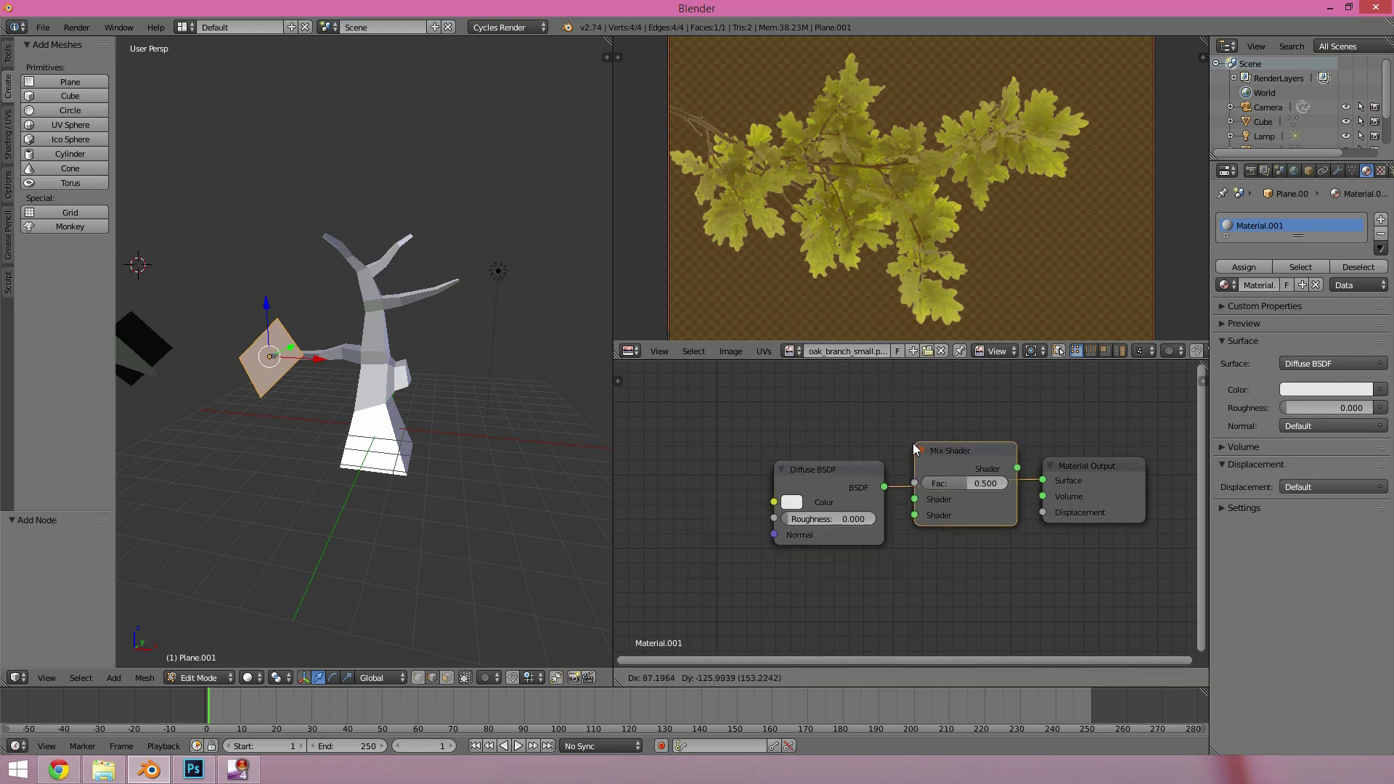
{"action": "left_click", "coordinate": [912, 443]}
{"action": "left_click_drag", "start_coordinate": [837, 464], "coordinate": [810, 467]}
{"action": "left_click", "coordinate": [1103, 465]}
{"action": "left_click_drag", "start_coordinate": [1104, 465], "coordinate": [1119, 461]}
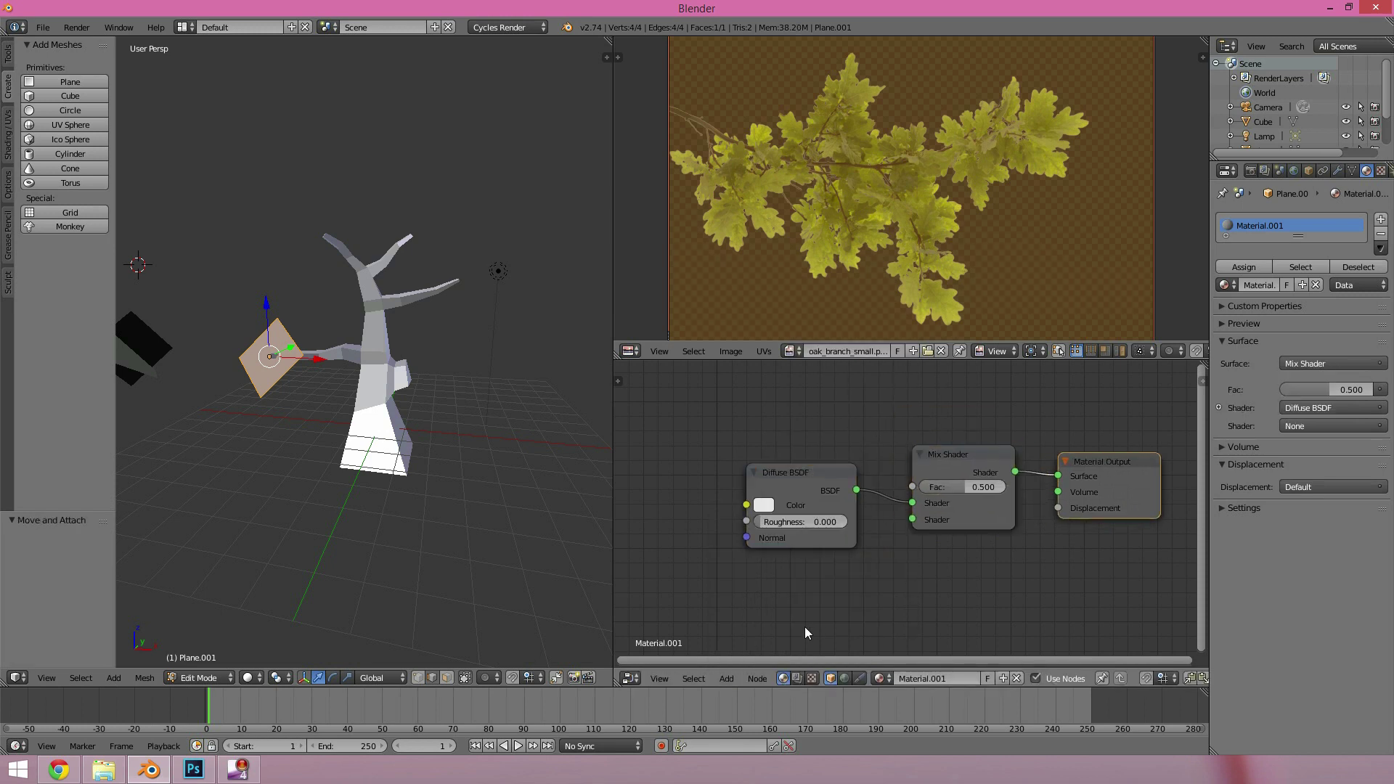
Step: Add an Image Texture node loading oak_branch_small.png and rearrange the nodes to make room
{"action": "left_click", "coordinate": [725, 679]}
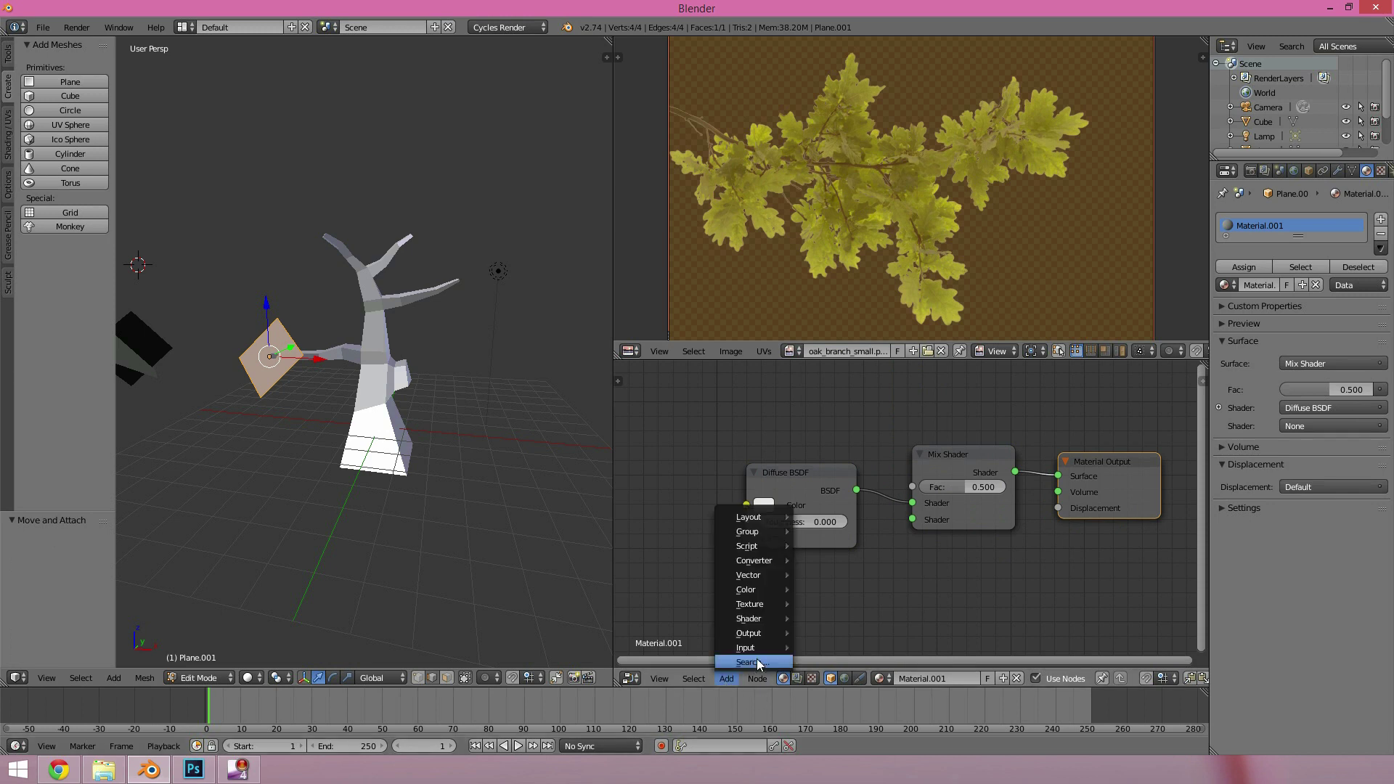
{"action": "mouse_move", "coordinate": [763, 646]}
{"action": "mouse_move", "coordinate": [749, 603]}
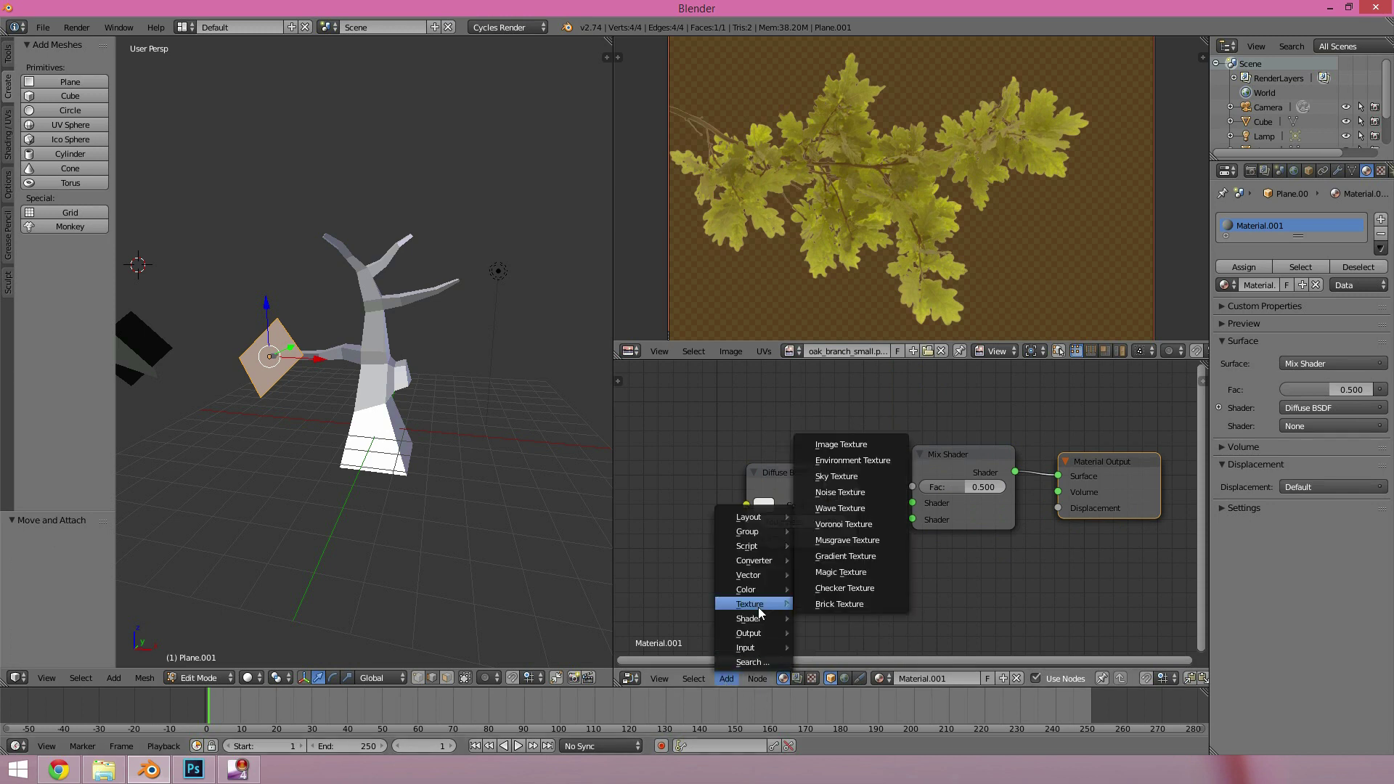
{"action": "left_click", "coordinate": [842, 441]}
{"action": "left_click", "coordinate": [636, 507]}
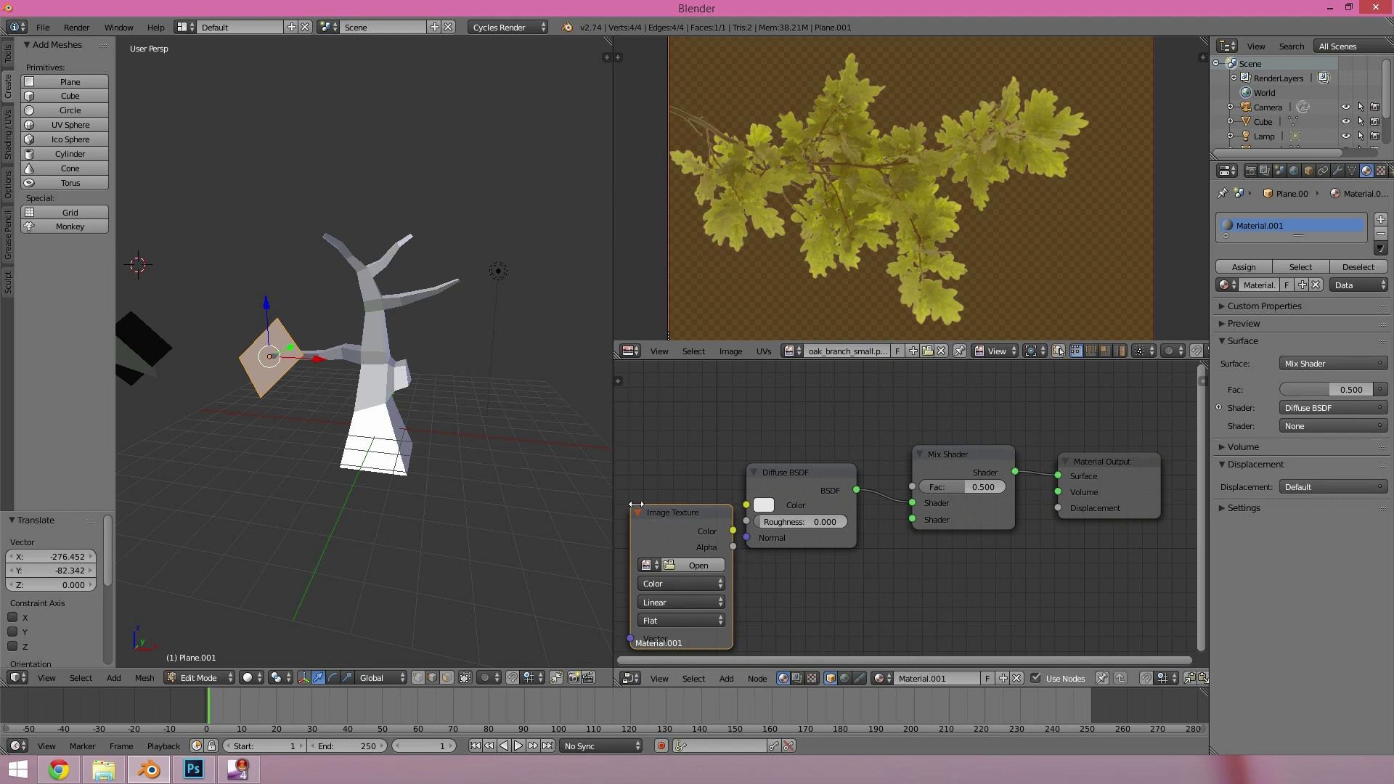
{"action": "scroll", "coordinate": [862, 520], "scroll_direction": "down", "scroll_amount": 1}
{"action": "left_click", "coordinate": [686, 557]}
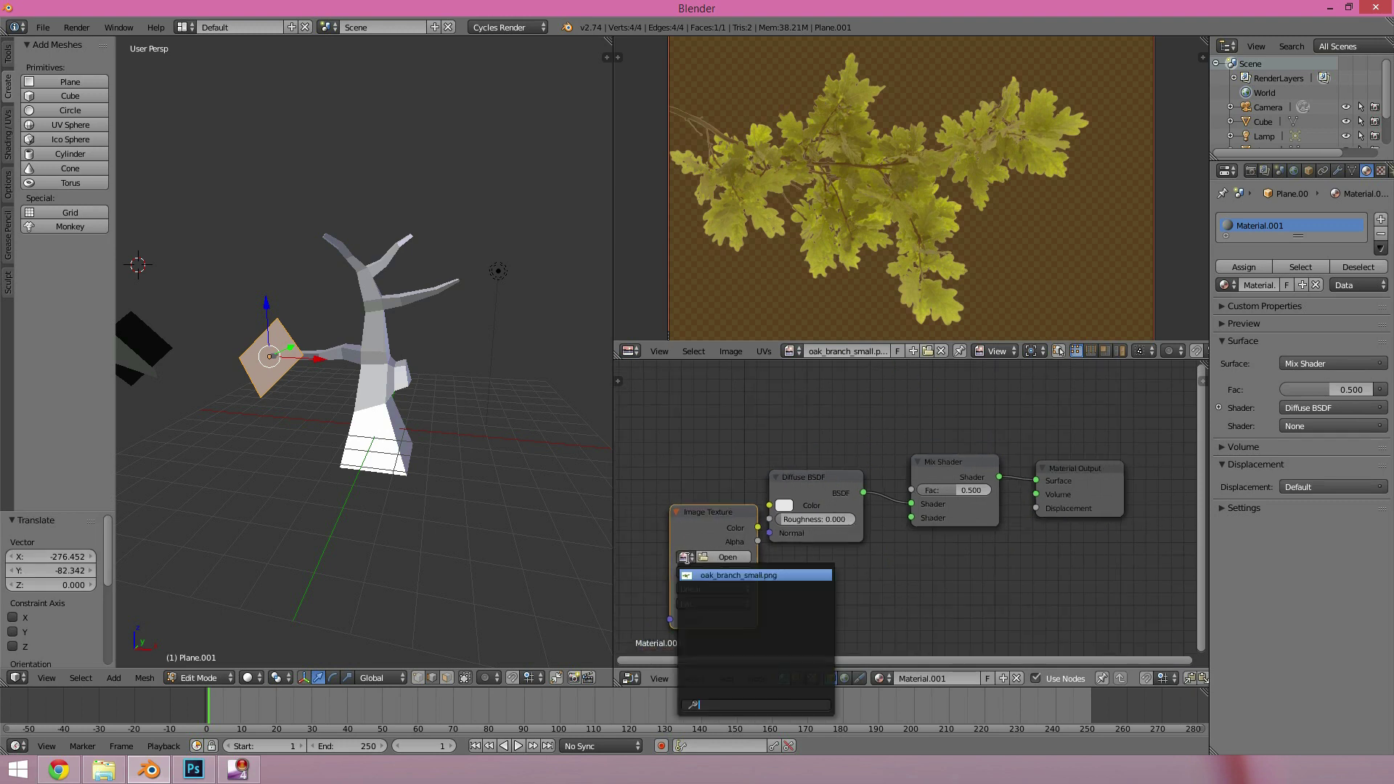
{"action": "left_click", "coordinate": [714, 575]}
{"action": "left_click_drag", "start_coordinate": [716, 509], "coordinate": [700, 512]}
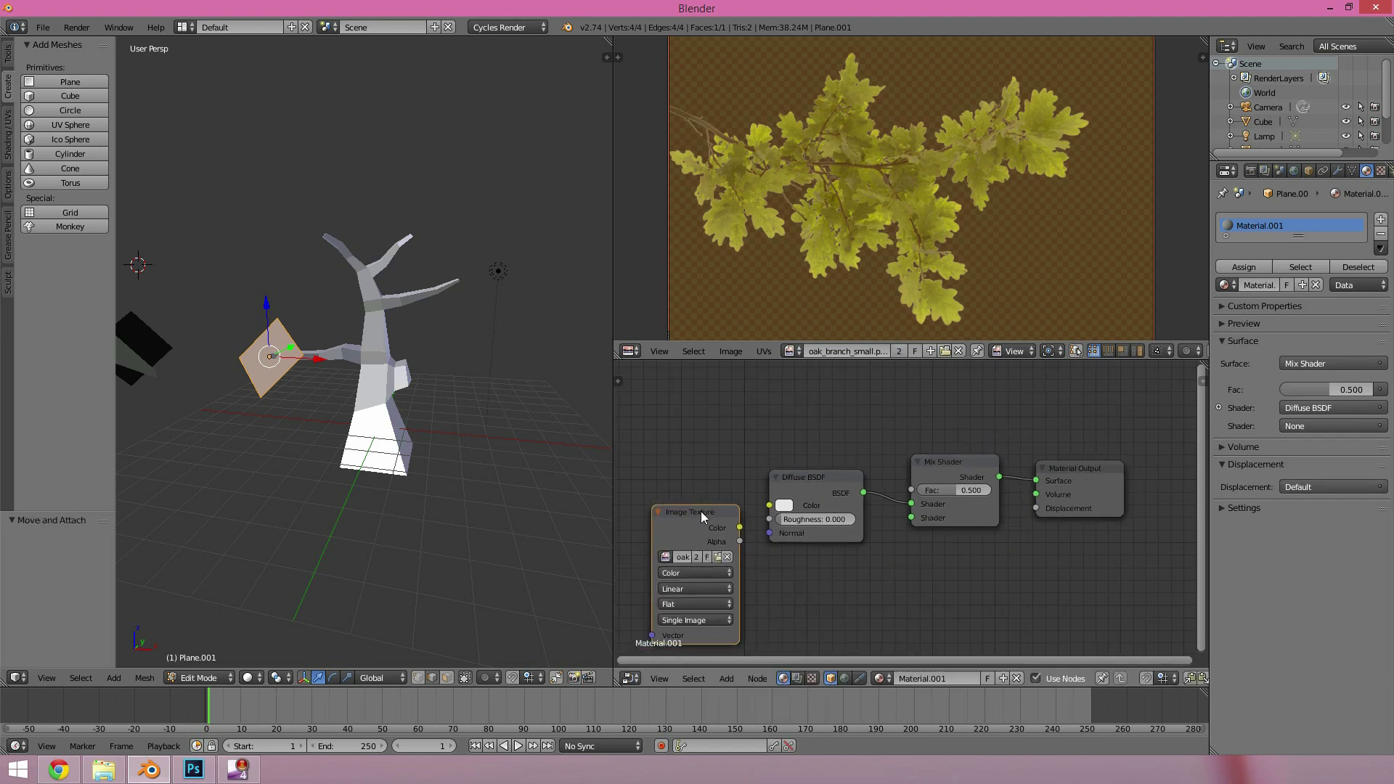
{"action": "left_click_drag", "start_coordinate": [1061, 468], "coordinate": [1086, 473]}
{"action": "left_click_drag", "start_coordinate": [970, 466], "coordinate": [991, 469]}
{"action": "left_click_drag", "start_coordinate": [838, 488], "coordinate": [853, 514]}
Step: Add a Transparent BSDF into the Mix Shader's second input and link image Color to Diffuse Color
{"action": "left_click", "coordinate": [726, 678]}
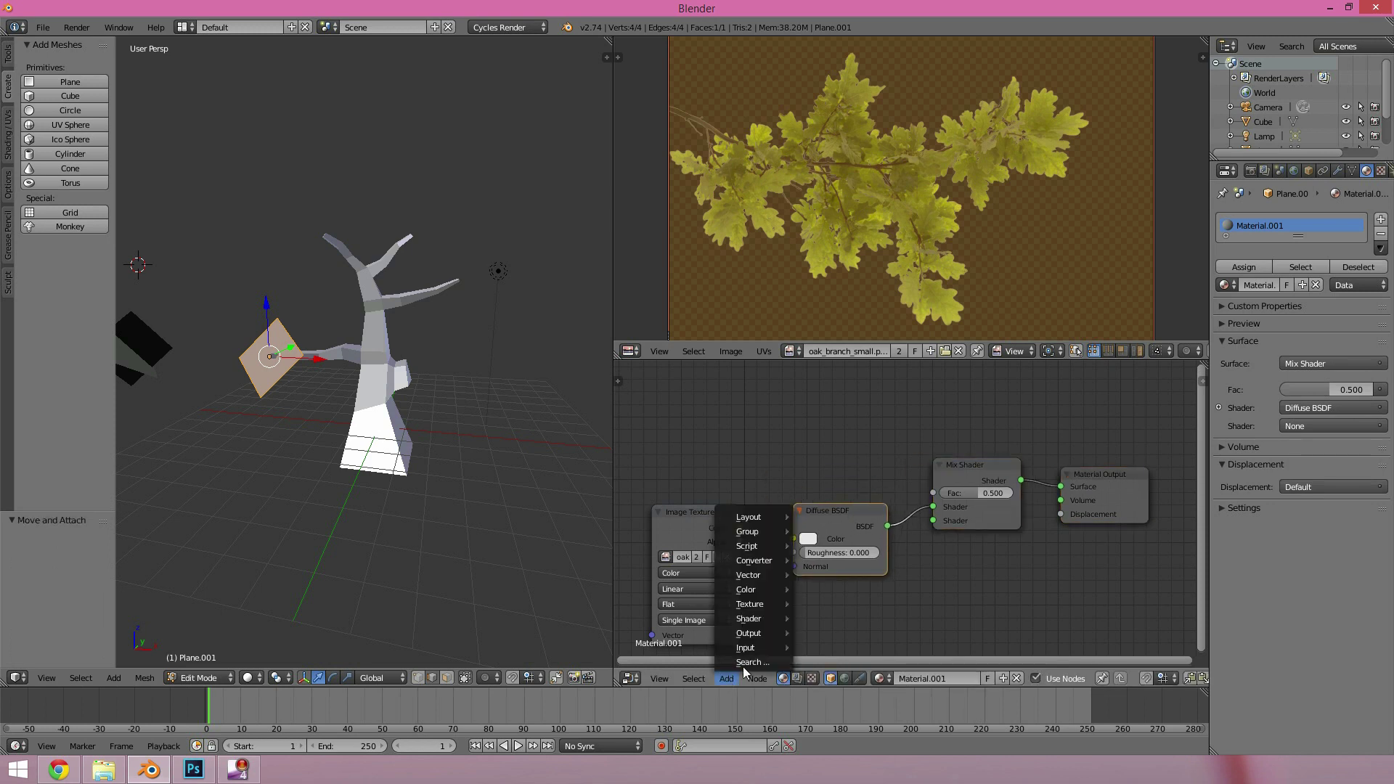
{"action": "mouse_move", "coordinate": [771, 604]}
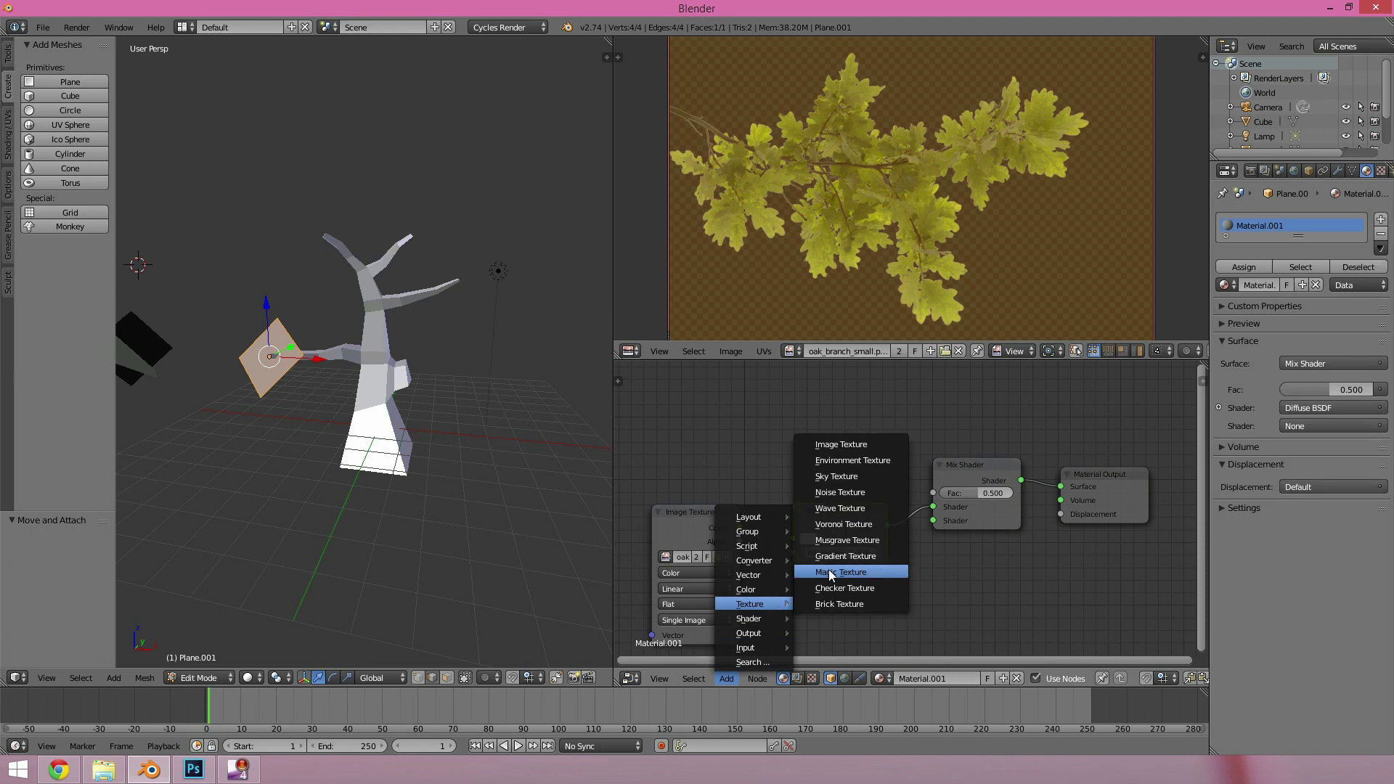
{"action": "mouse_move", "coordinate": [754, 543]}
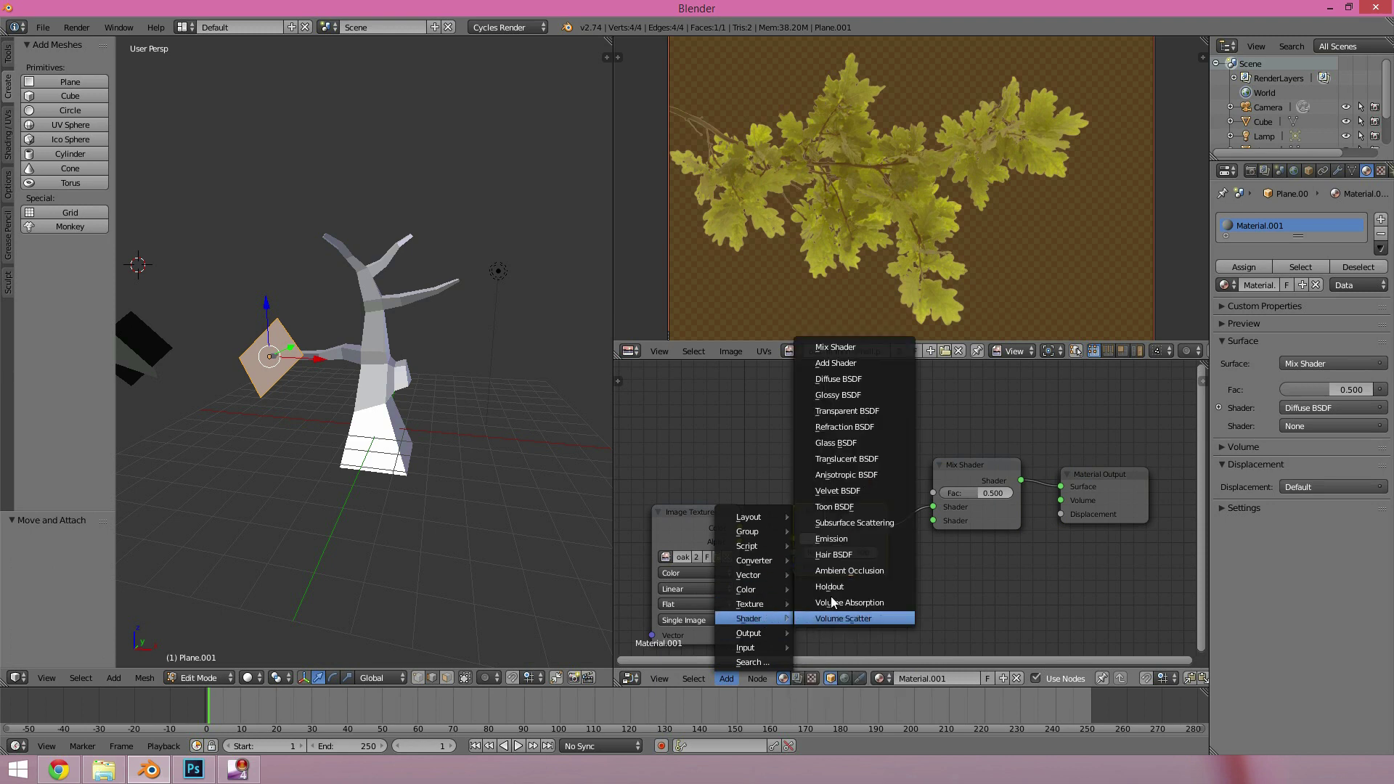
{"action": "left_click", "coordinate": [843, 411]}
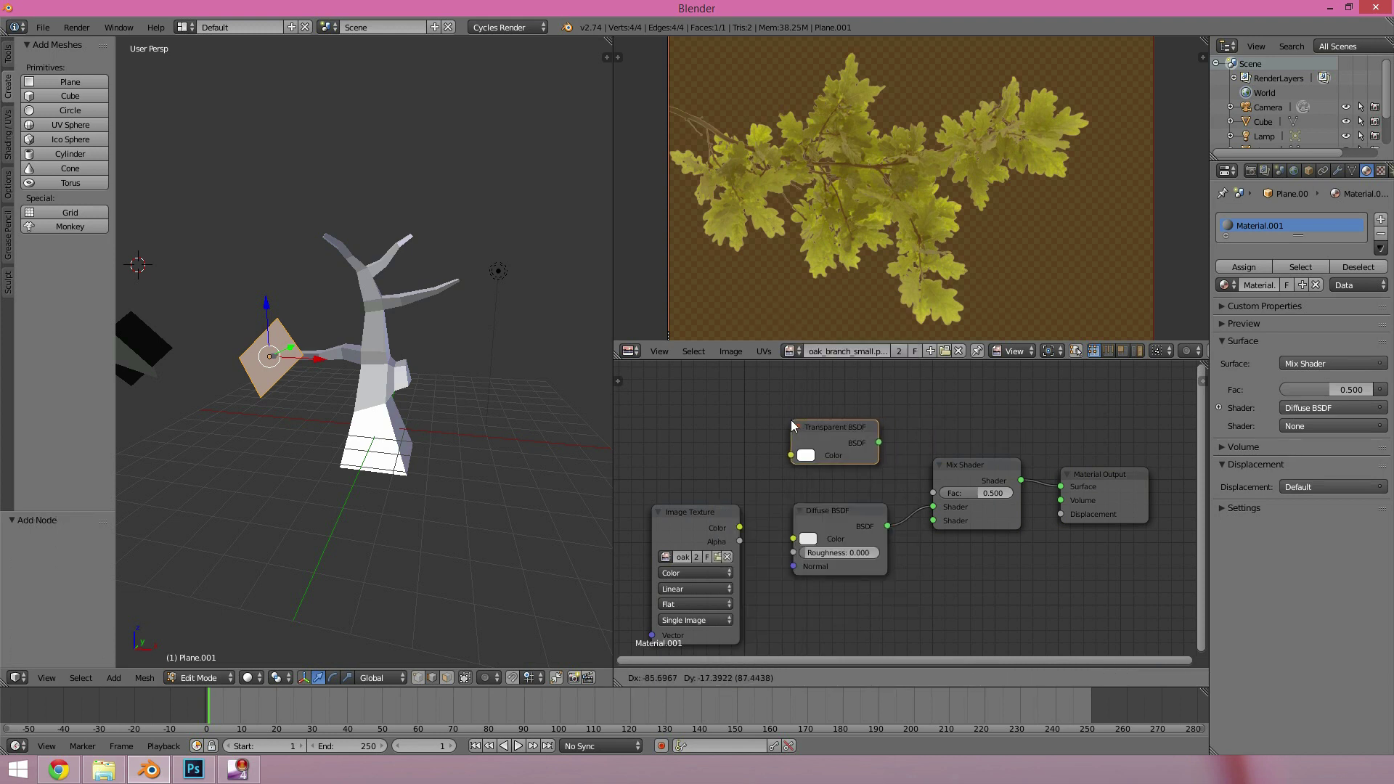
{"action": "left_click", "coordinate": [807, 425]}
{"action": "left_click_drag", "start_coordinate": [879, 440], "coordinate": [932, 520]}
{"action": "left_click_drag", "start_coordinate": [723, 516], "coordinate": [745, 447]}
{"action": "left_click_drag", "start_coordinate": [785, 535], "coordinate": [792, 539]}
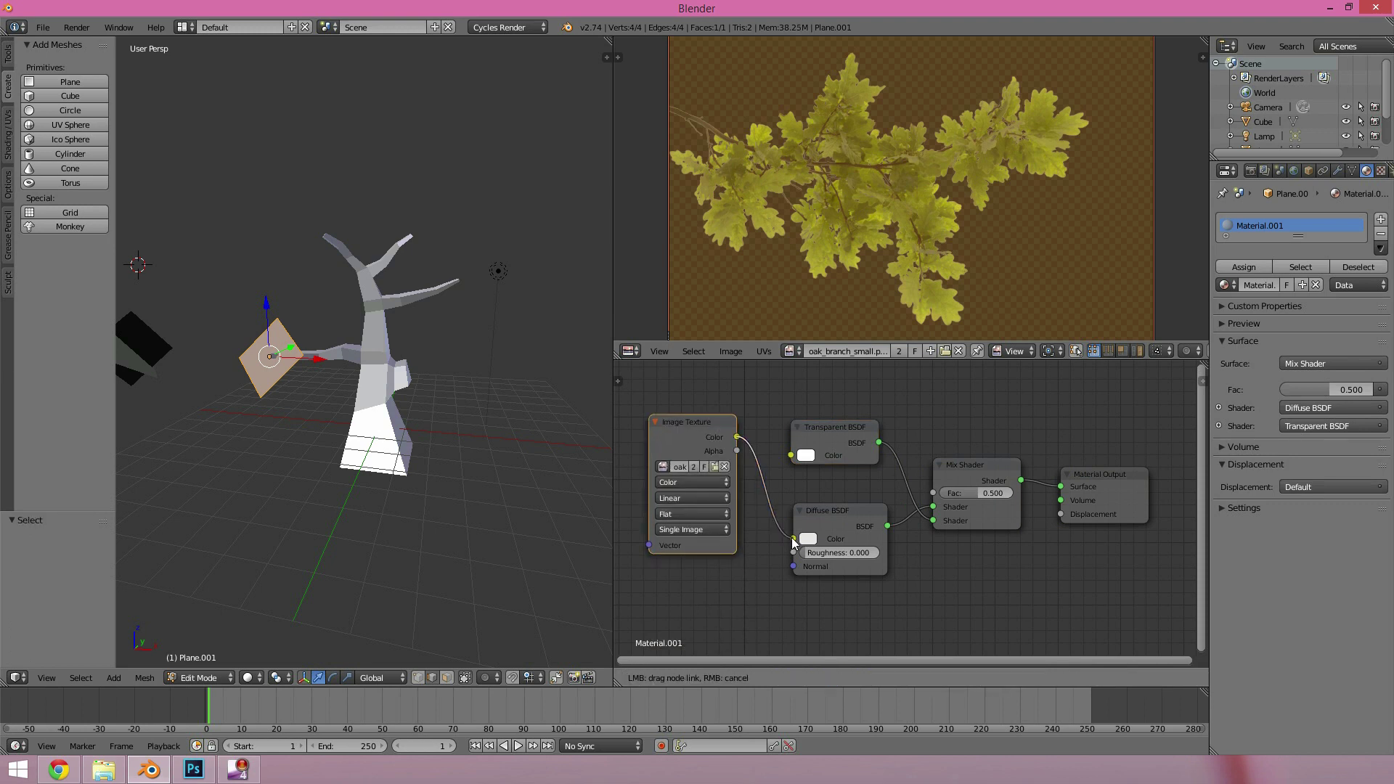
{"action": "left_click_drag", "start_coordinate": [794, 541], "coordinate": [793, 538]}
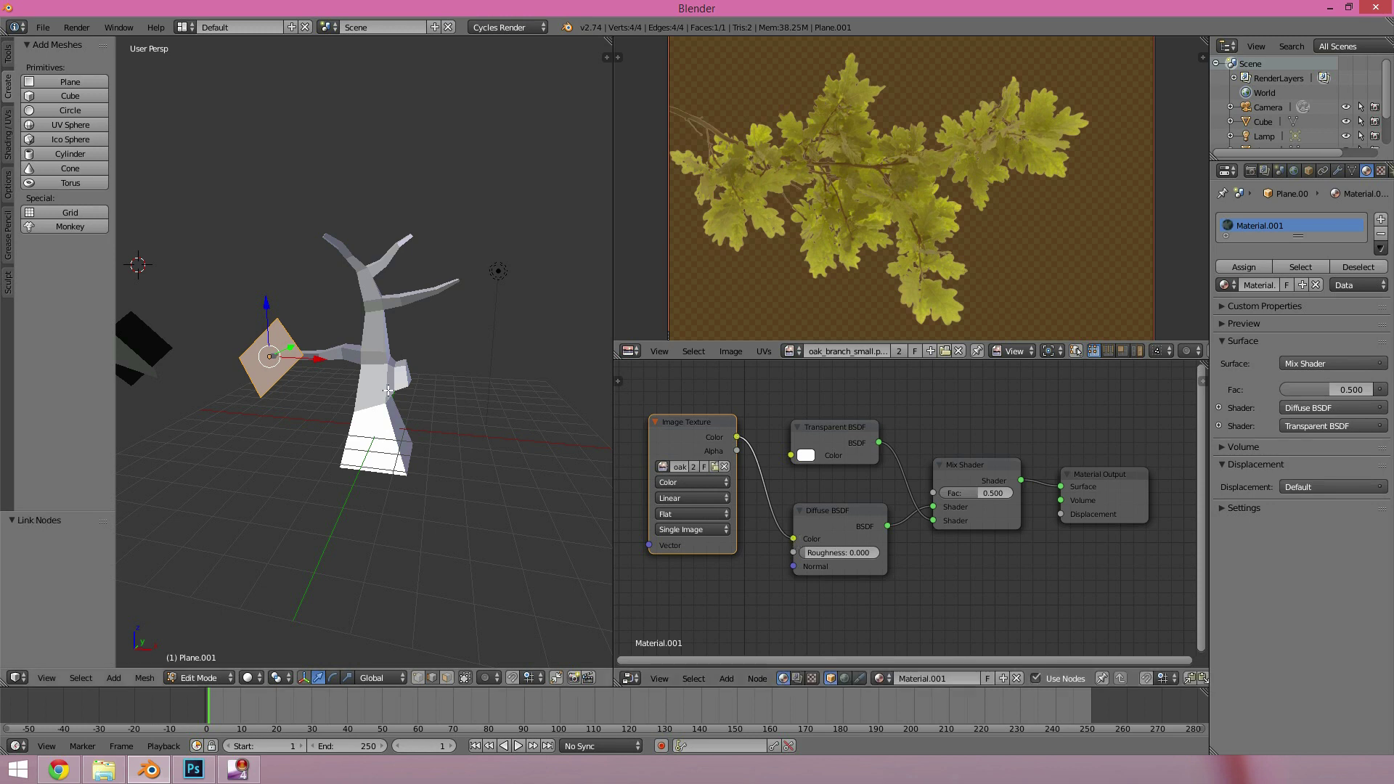
{"action": "left_click", "coordinate": [254, 678]}
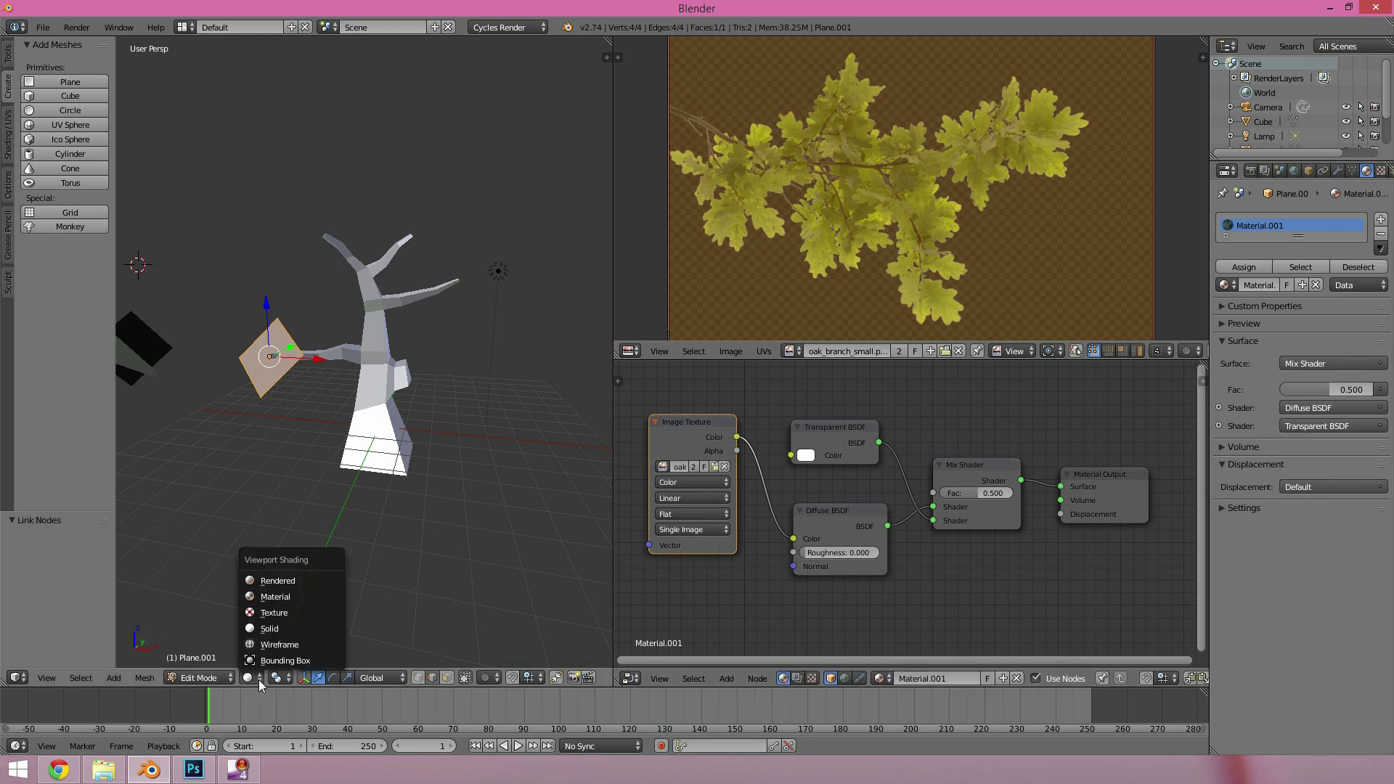
Step: Switch to Texture shading to show the oak image, then rotate and position the leaf plane
{"action": "left_click", "coordinate": [276, 613]}
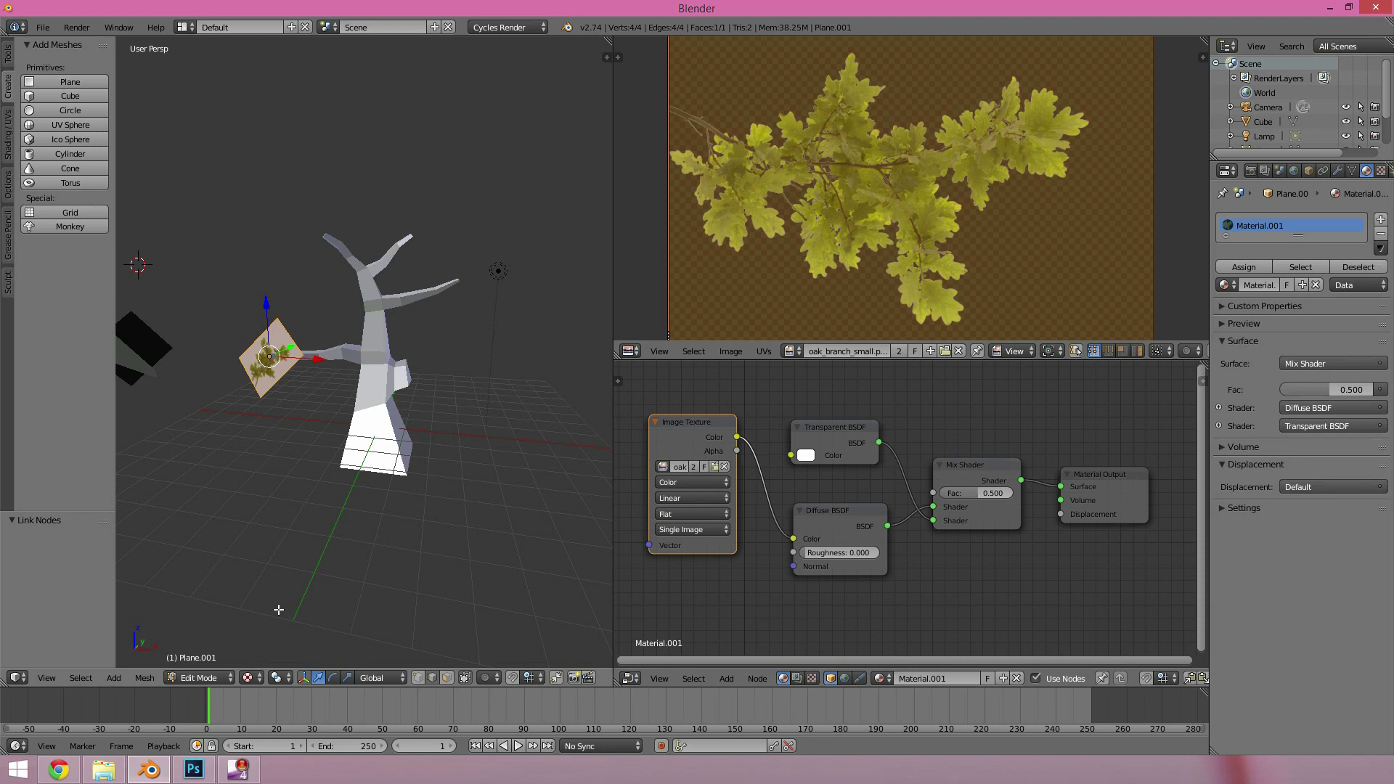
{"action": "middle_click_drag", "start_coordinate": [327, 381], "coordinate": [397, 416], "text": "shift"}
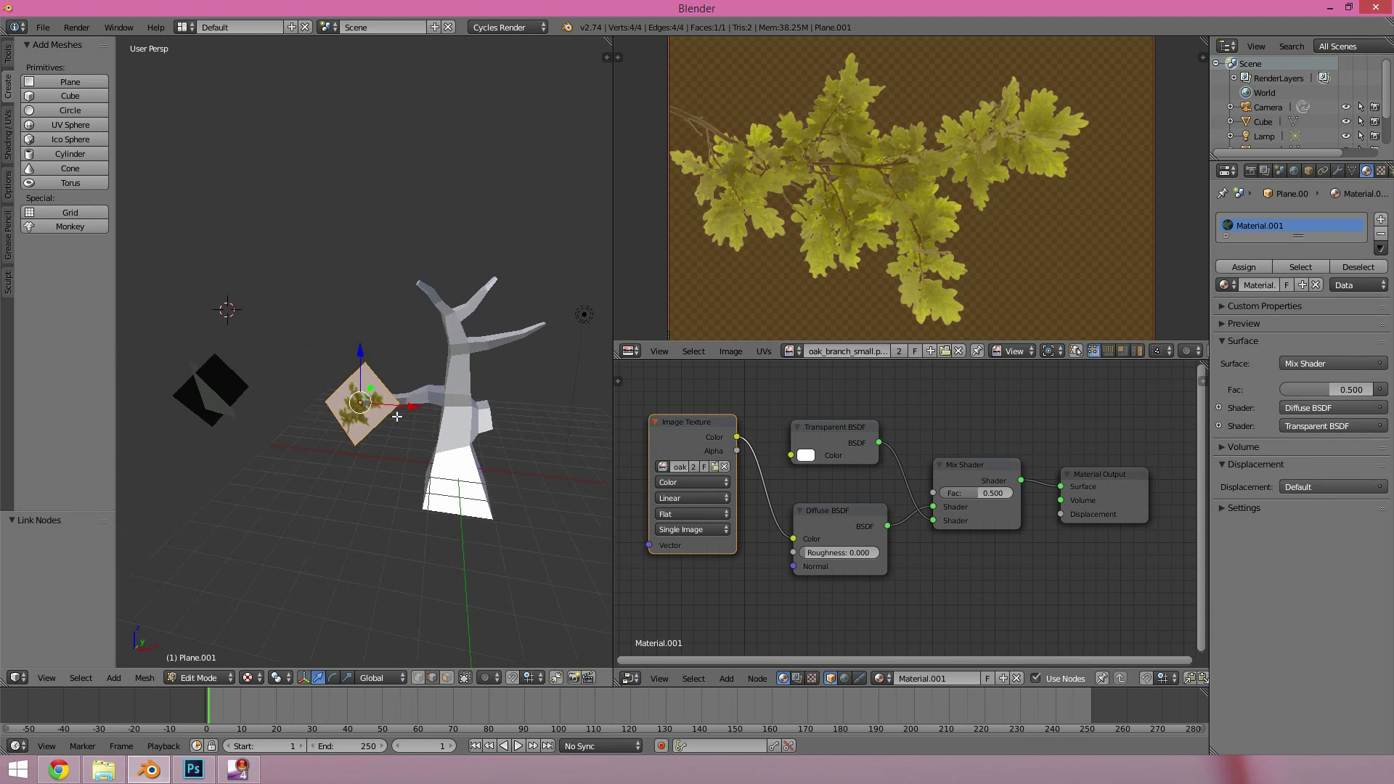
{"action": "scroll", "coordinate": [397, 416], "scroll_direction": "up", "scroll_amount": 4}
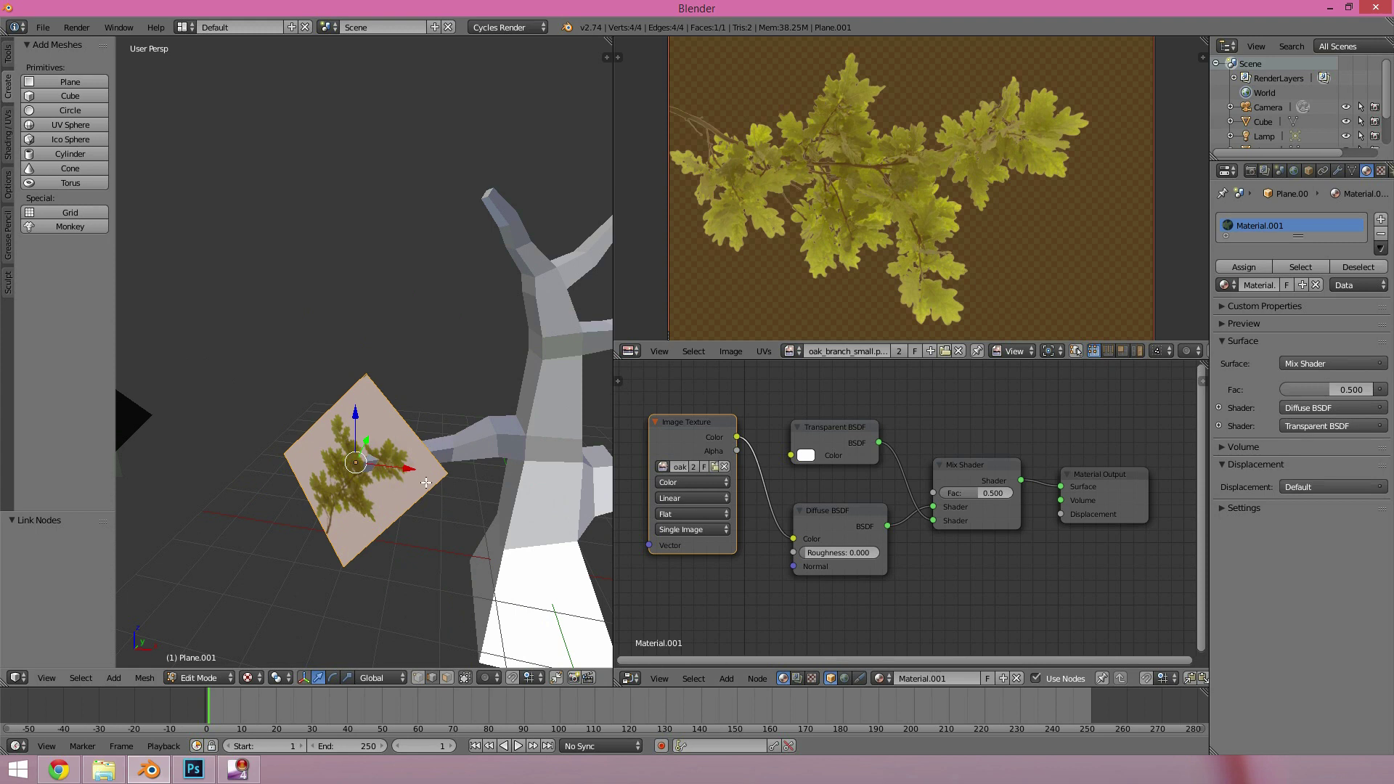
{"action": "key", "text": "r"}
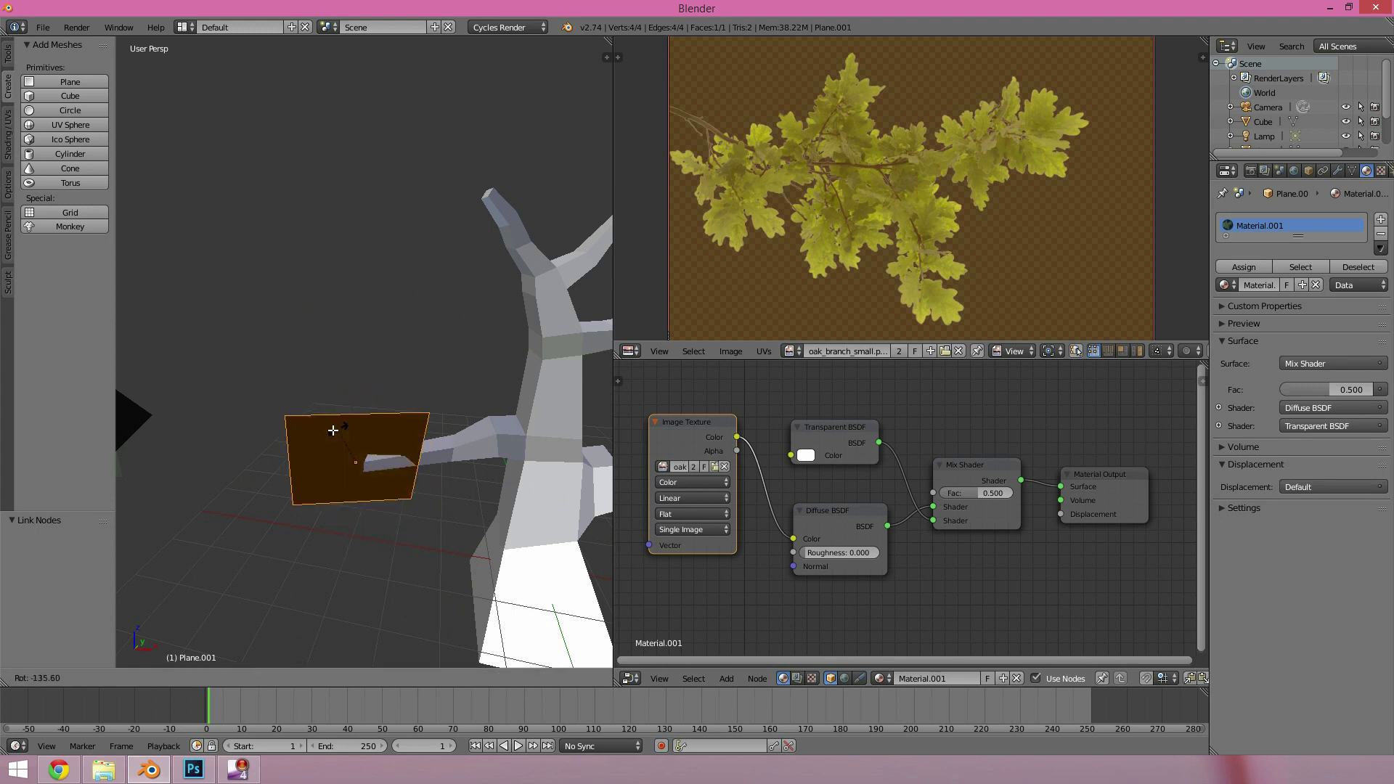
{"action": "left_click", "coordinate": [355, 432]}
{"action": "left_click_drag", "start_coordinate": [408, 465], "coordinate": [320, 414]}
{"action": "left_click_drag", "start_coordinate": [374, 455], "coordinate": [369, 453]}
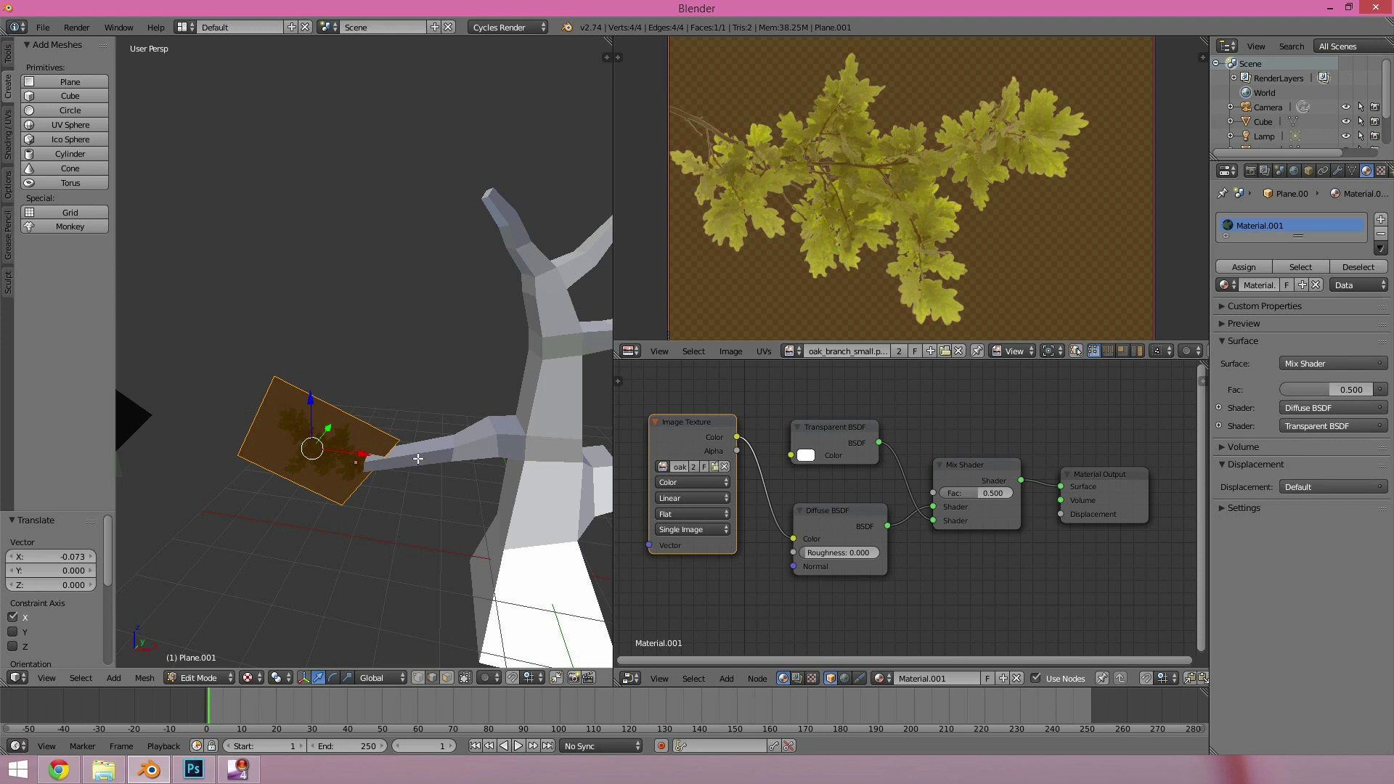
Step: Enlarge the leaf plane to about double size and shift it along X
{"action": "key", "text": "s"}
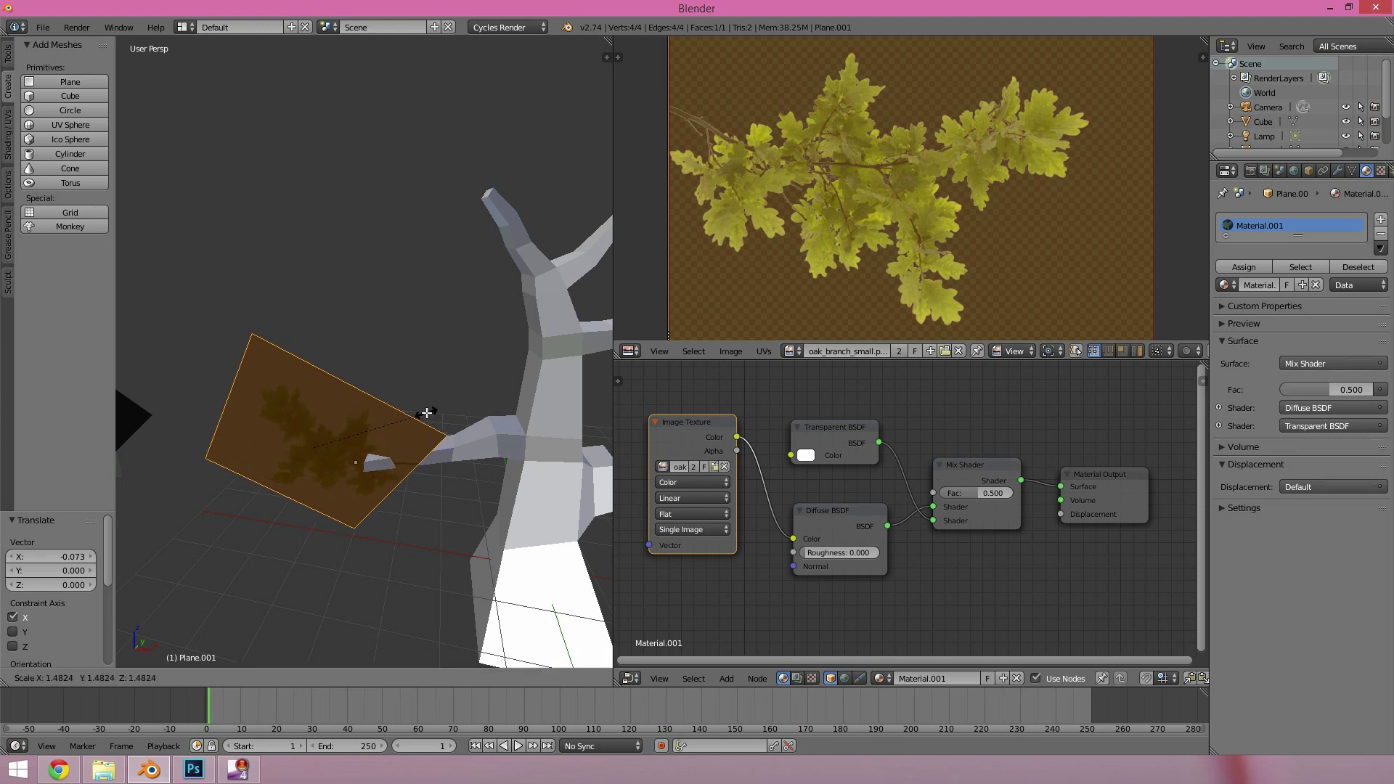
{"action": "left_click", "coordinate": [466, 400]}
{"action": "key", "text": "g"}
{"action": "key", "text": "x"}
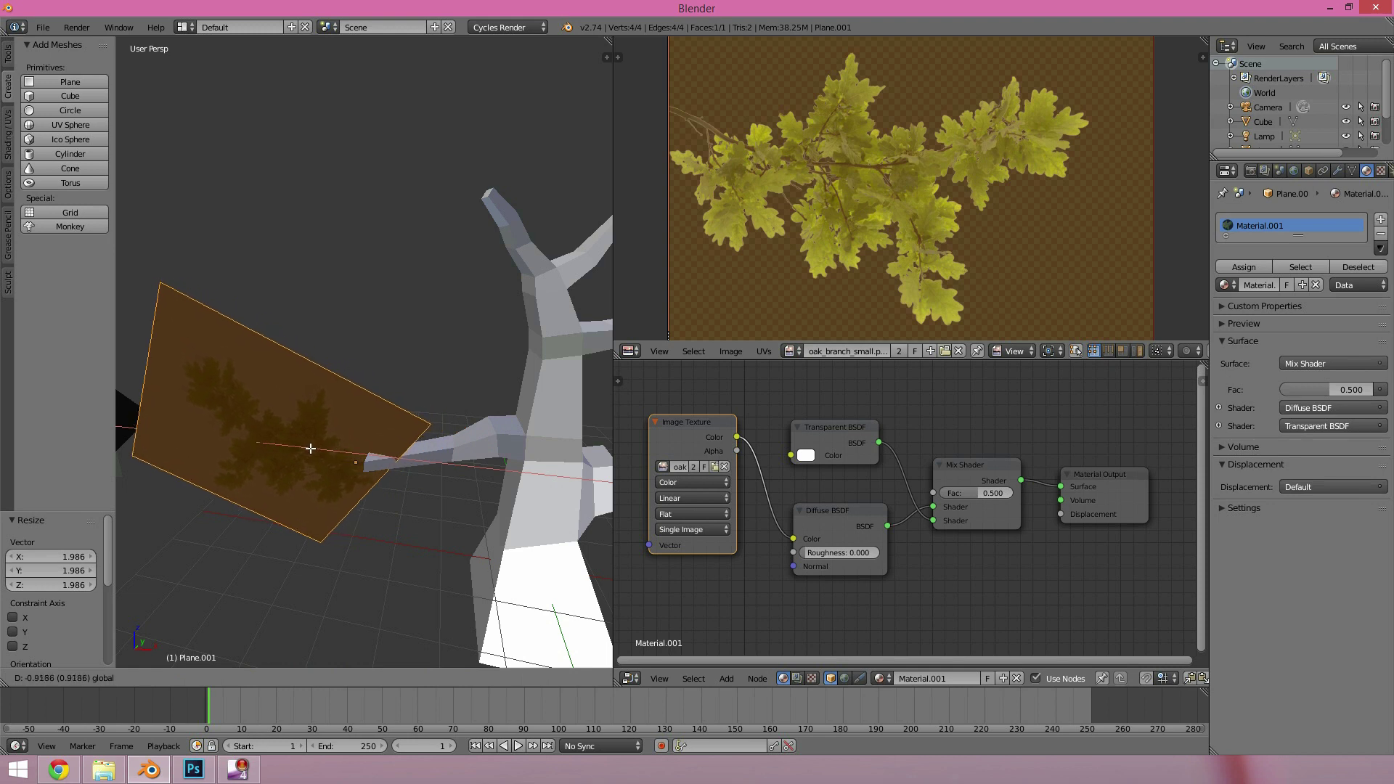
{"action": "left_click", "coordinate": [312, 450]}
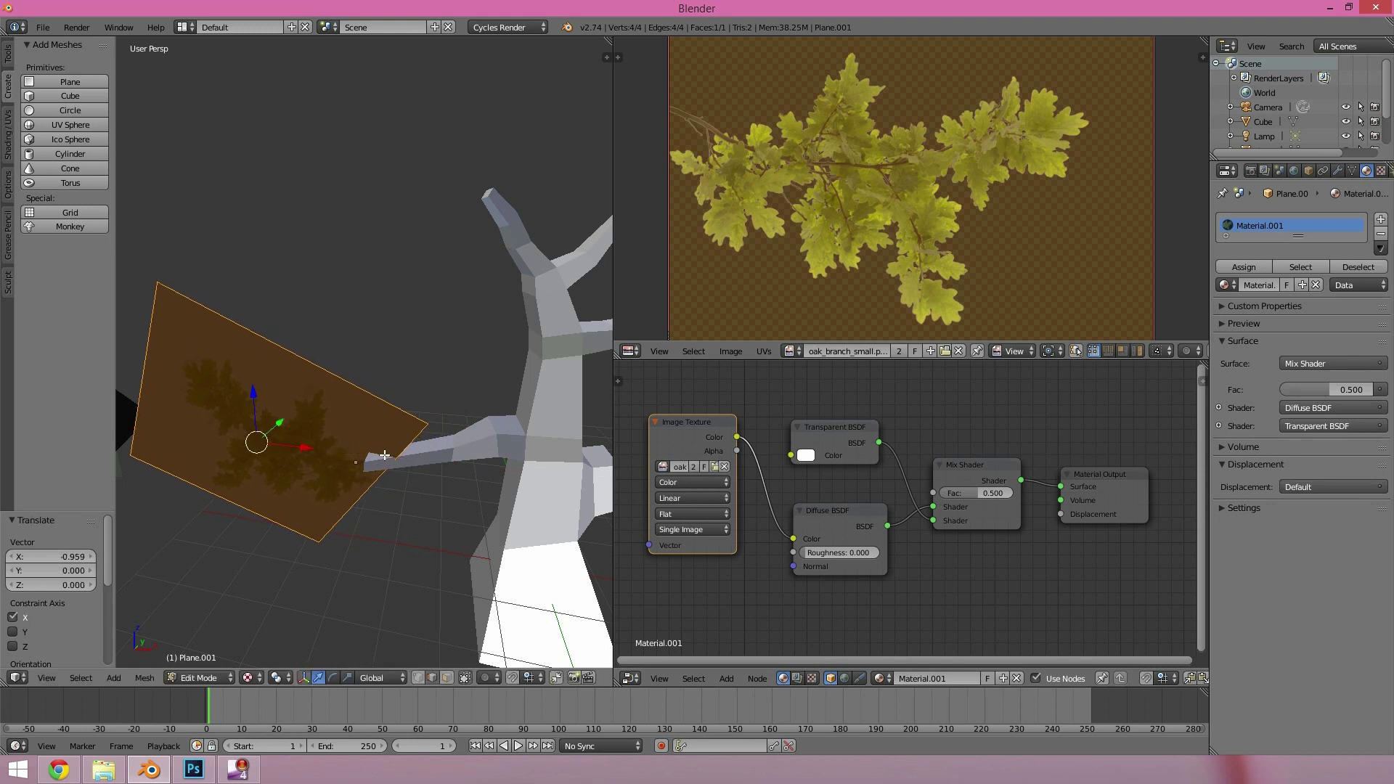
{"action": "middle_click_drag", "start_coordinate": [356, 492], "coordinate": [321, 443]}
Step: Stretch the leaf plane lengthwise along its local Y axis
{"action": "key", "text": "Tab"}
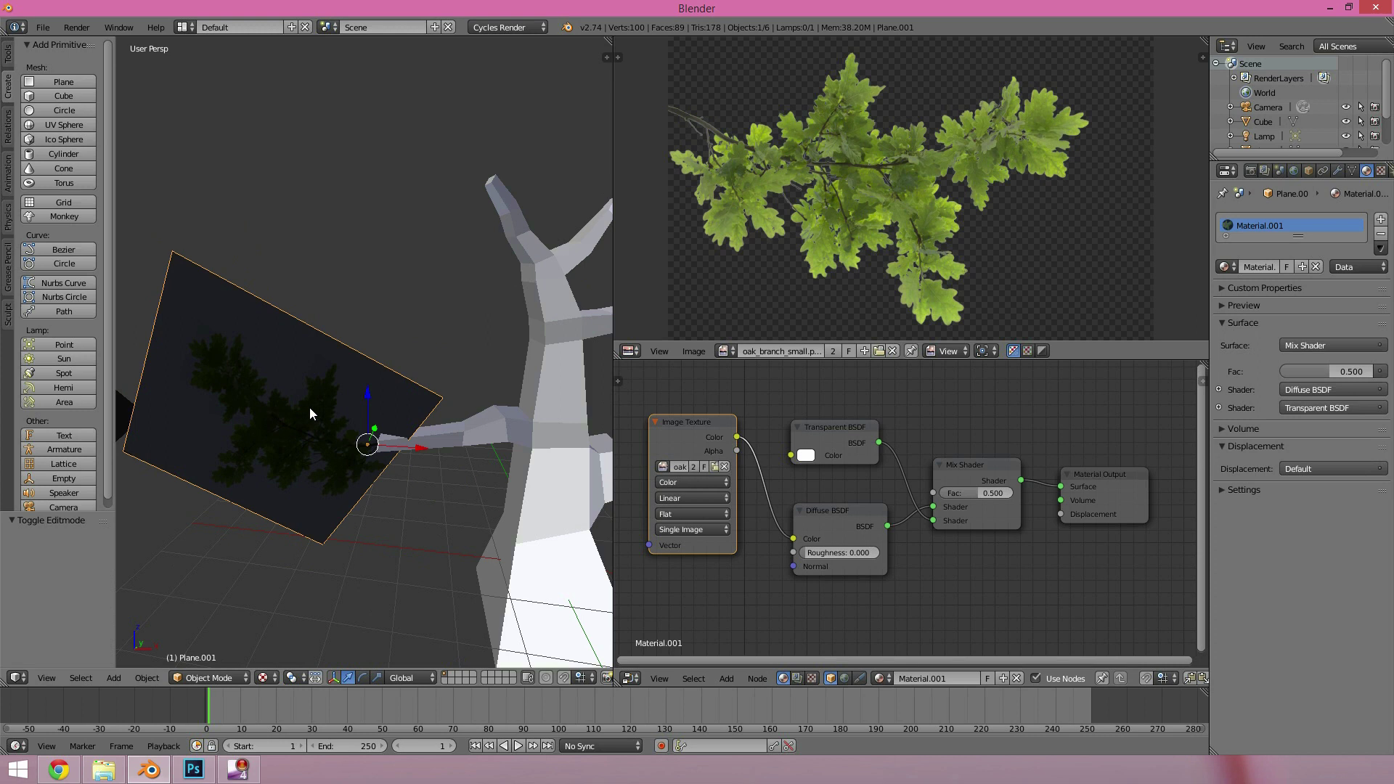
{"action": "key", "text": "Tab"}
{"action": "right_click", "coordinate": [151, 348]}
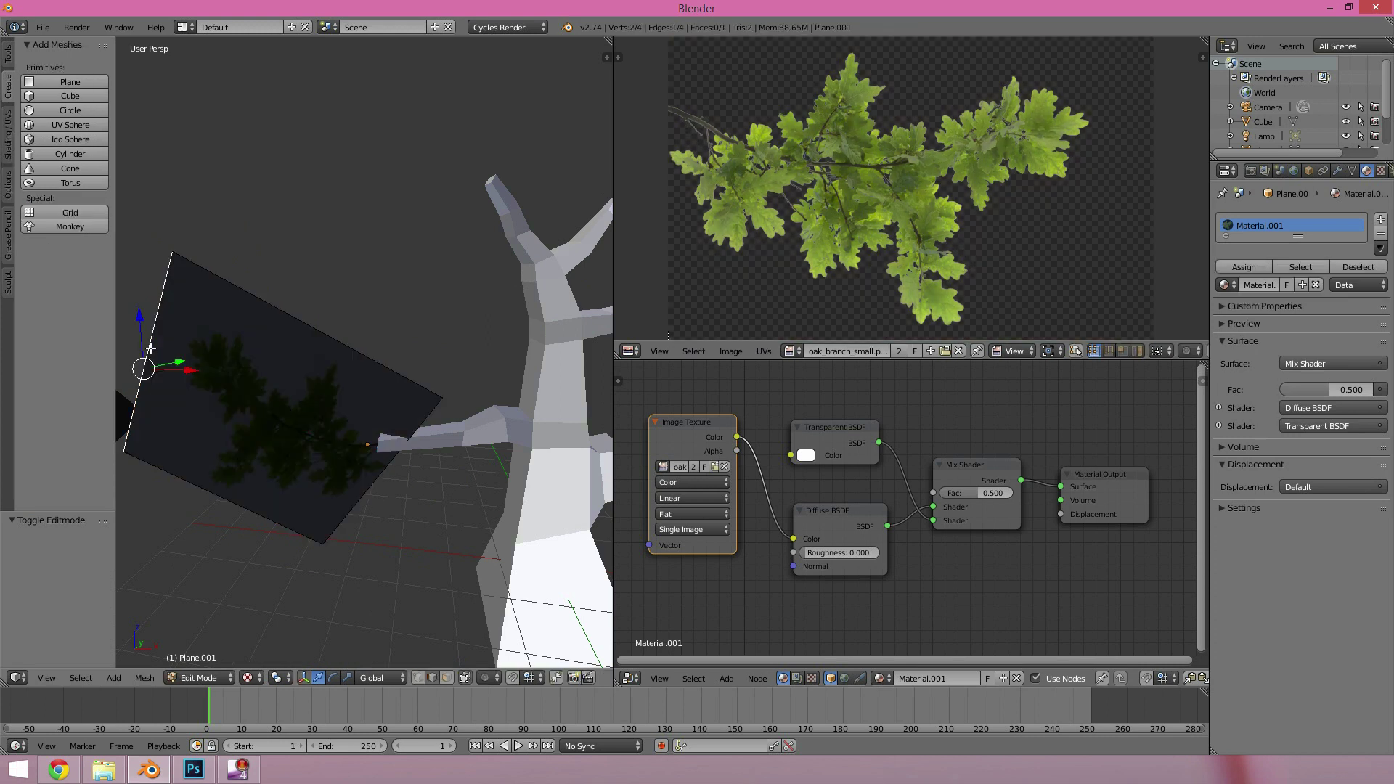
{"action": "key", "text": "Tab"}
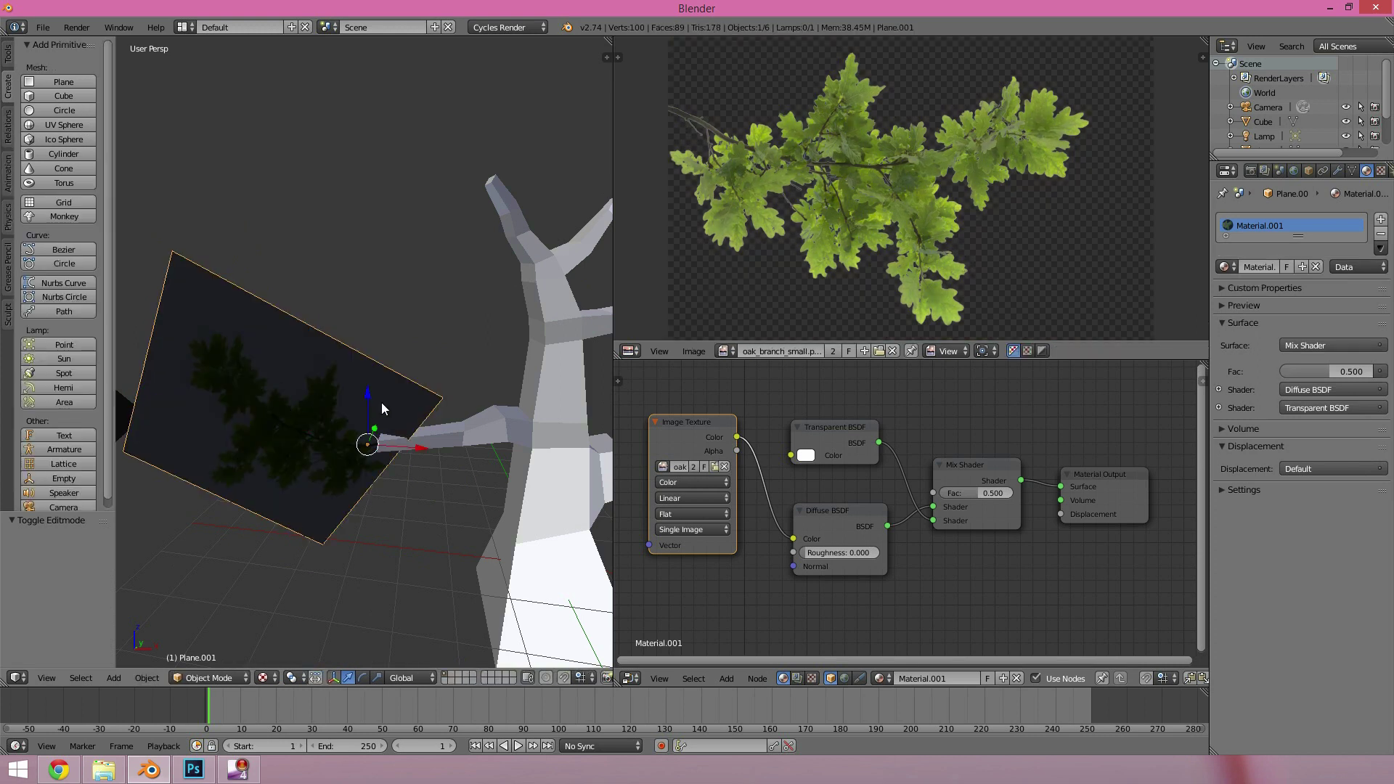
{"action": "key", "text": "s"}
{"action": "key", "text": "x"}
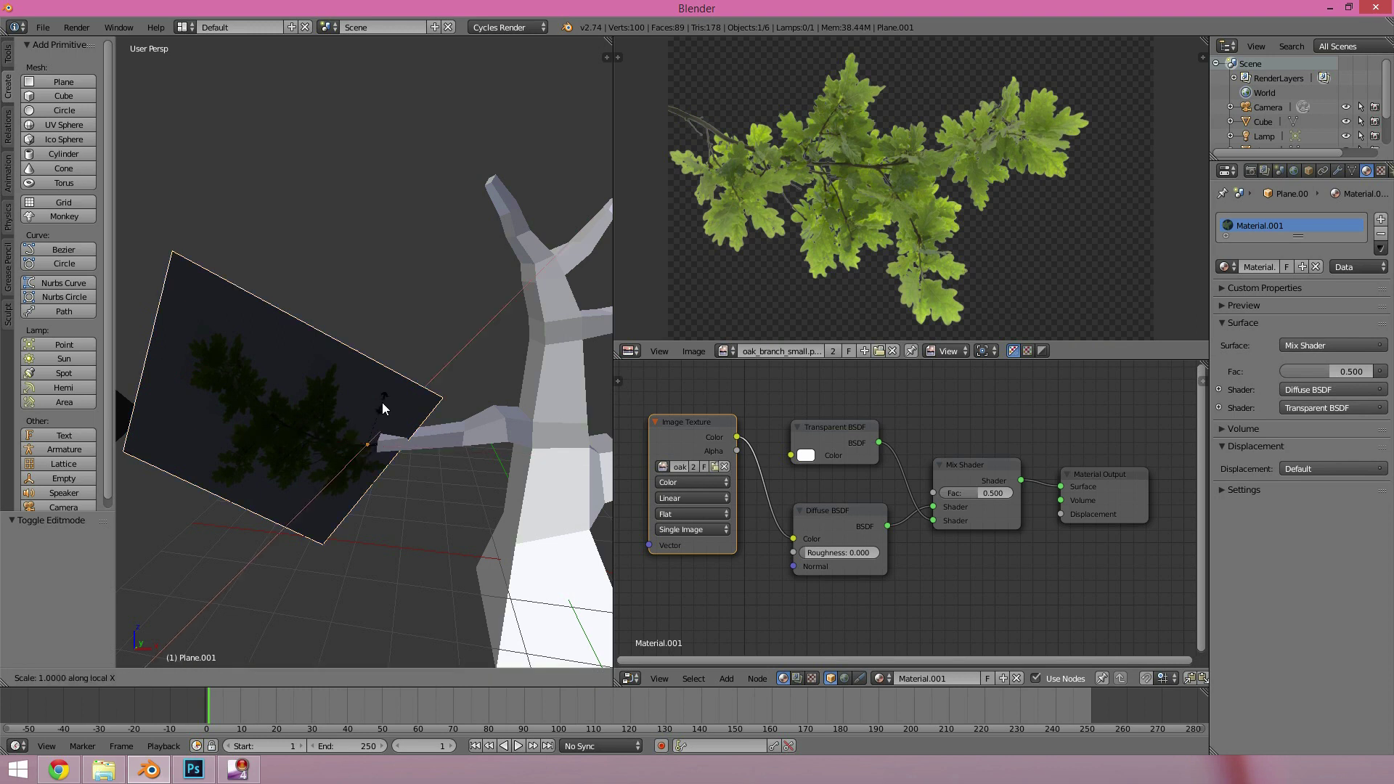
{"action": "key", "text": "y"}
{"action": "key", "text": "y"}
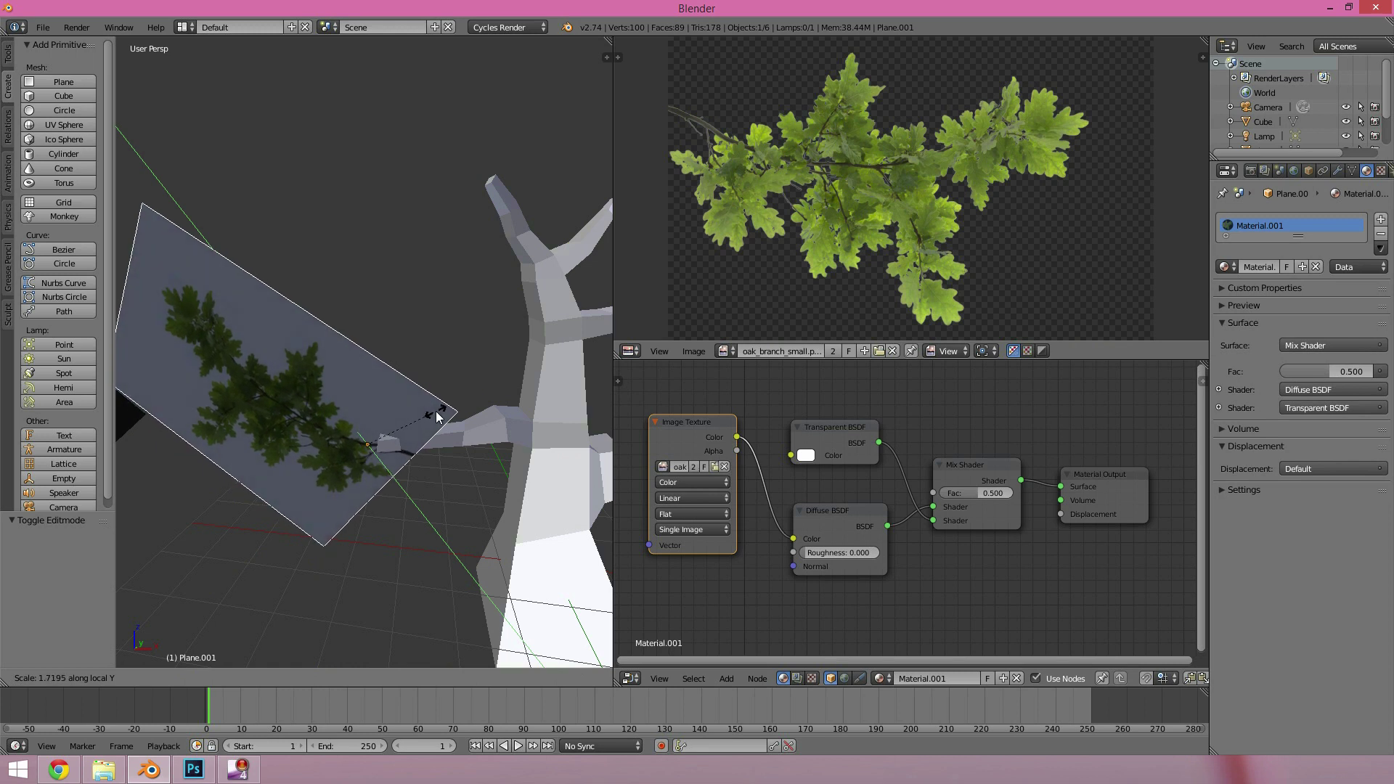
{"action": "left_click", "coordinate": [435, 410]}
{"action": "mouse_move", "coordinate": [372, 461]}
{"action": "middle_mouse_down"}
{"action": "mouse_move", "coordinate": [350, 456]}
{"action": "mouse_move", "coordinate": [386, 449]}
{"action": "middle_mouse_up"}
Step: Move the leaf plane along Z and then X to 0.192, hanging it at the branch tip
{"action": "key", "text": "g"}
{"action": "key", "text": "x"}
{"action": "key", "text": "z"}
{"action": "left_click", "coordinate": [376, 380]}
{"action": "key", "text": "g"}
{"action": "key", "text": "z"}
{"action": "key", "text": "x"}
{"action": "left_click", "coordinate": [438, 404]}
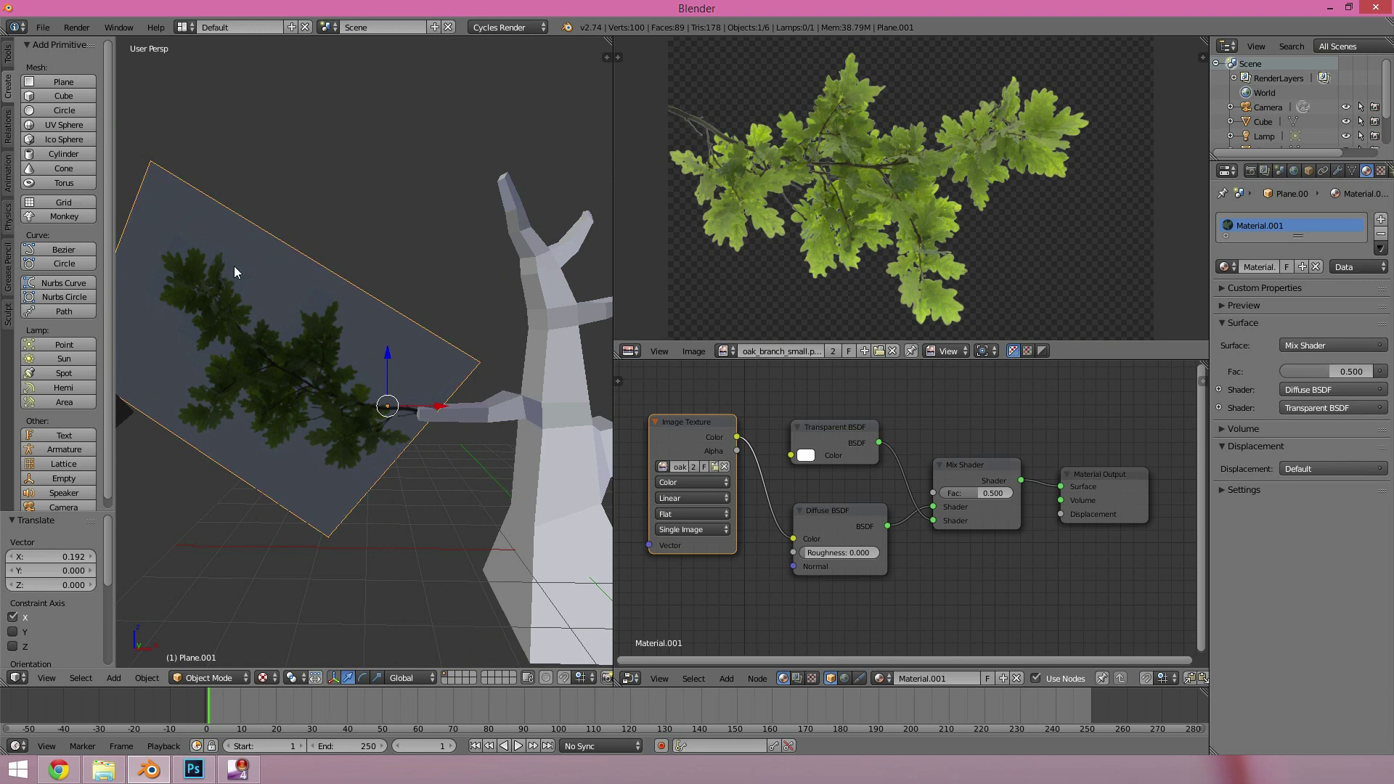
{"action": "mouse_move", "coordinate": [392, 448]}
{"action": "middle_mouse_down"}
{"action": "mouse_move", "coordinate": [530, 463]}
{"action": "mouse_move", "coordinate": [361, 446]}
{"action": "mouse_move", "coordinate": [381, 446]}
{"action": "middle_mouse_up"}
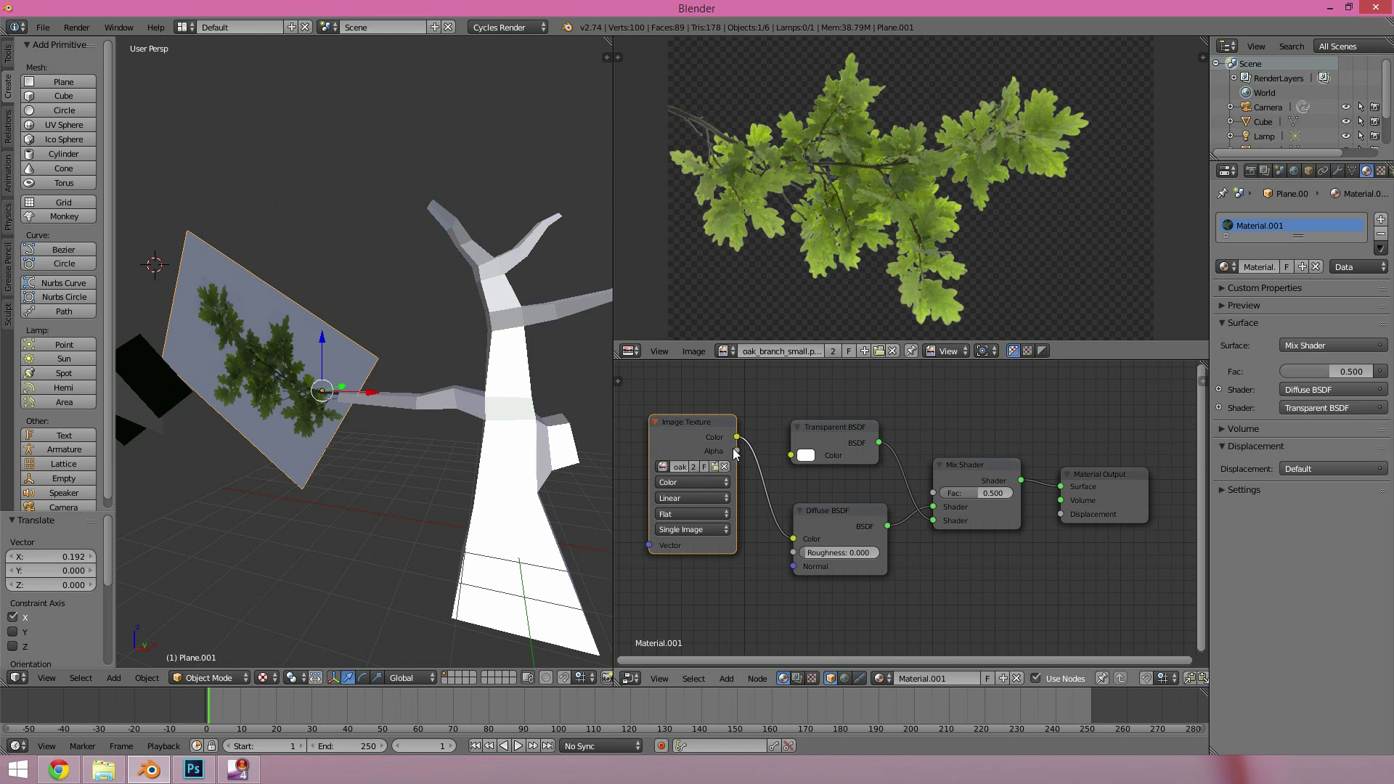
Step: Link image Alpha to Mix Shader Fac, swap inputs so Transparent BSDF is first, previewing in Rendered shading
{"action": "left_click", "coordinate": [690, 420]}
{"action": "left_click_drag", "start_coordinate": [702, 419], "coordinate": [934, 495]}
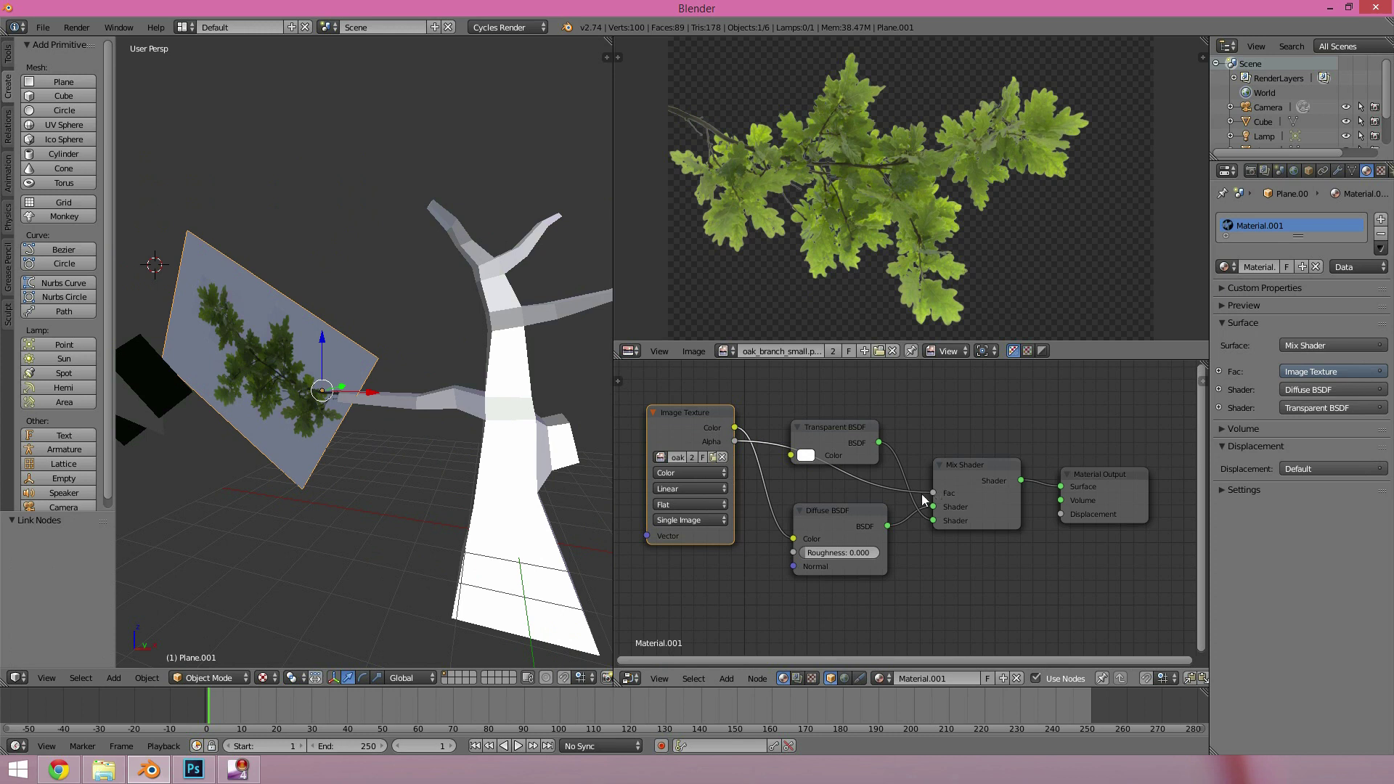
{"action": "left_click", "coordinate": [267, 679]}
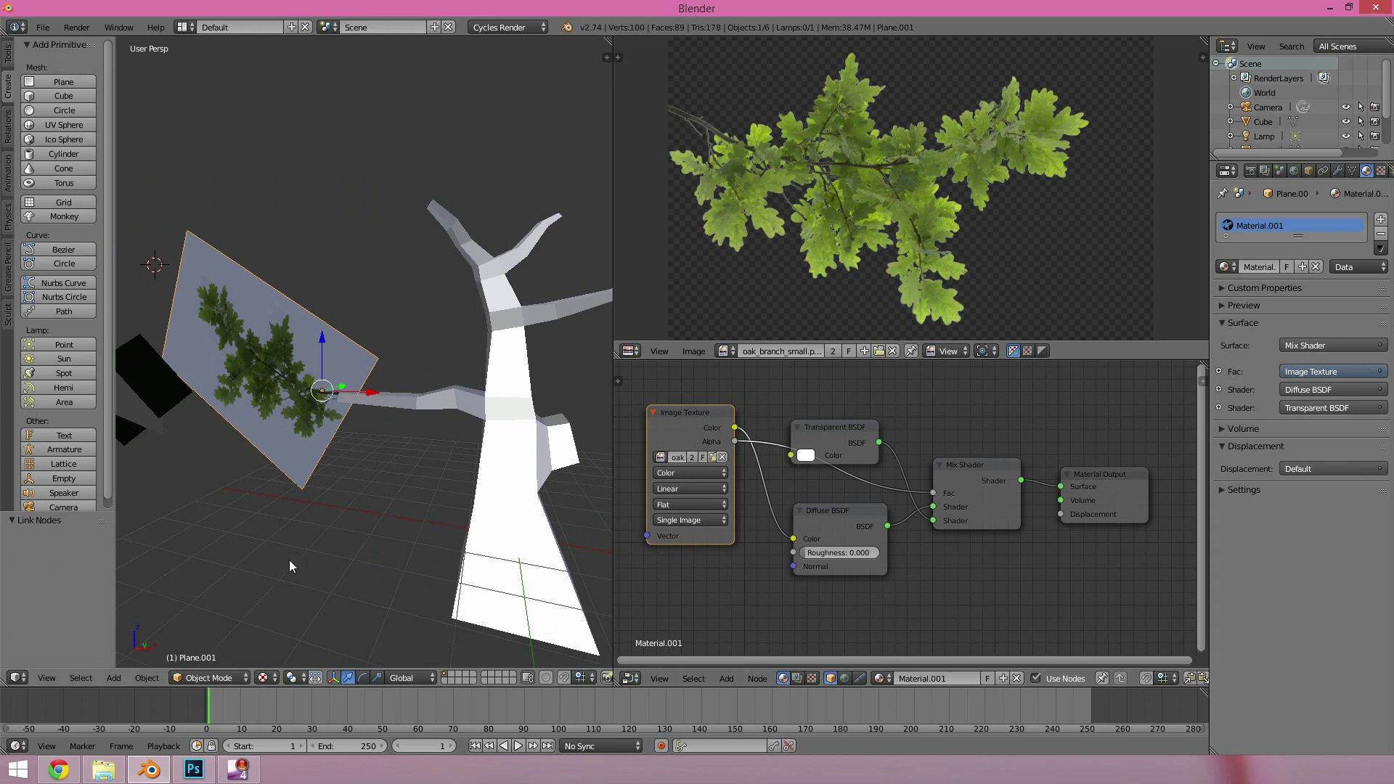
{"action": "left_click", "coordinate": [289, 559]}
{"action": "left_click_drag", "start_coordinate": [887, 526], "coordinate": [932, 520]}
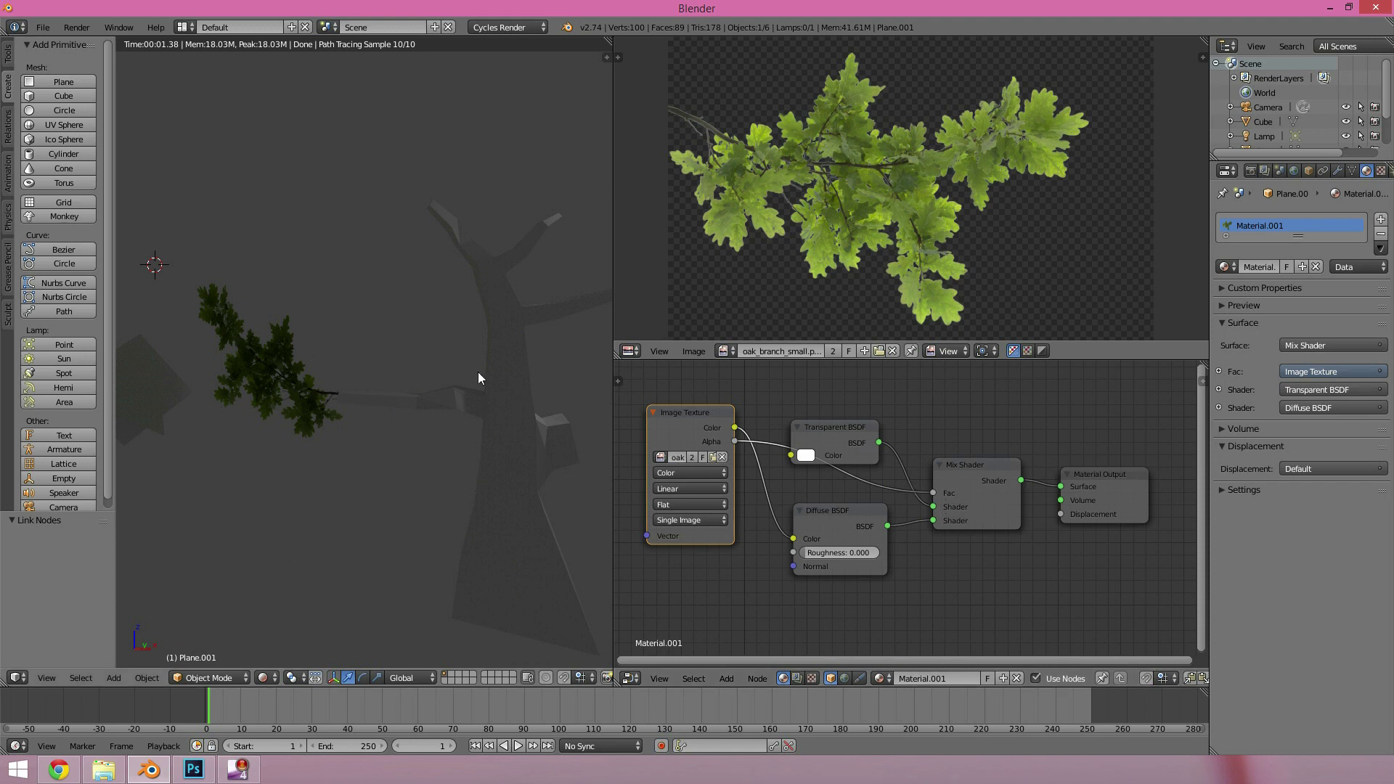
{"action": "key", "text": "shift+z"}
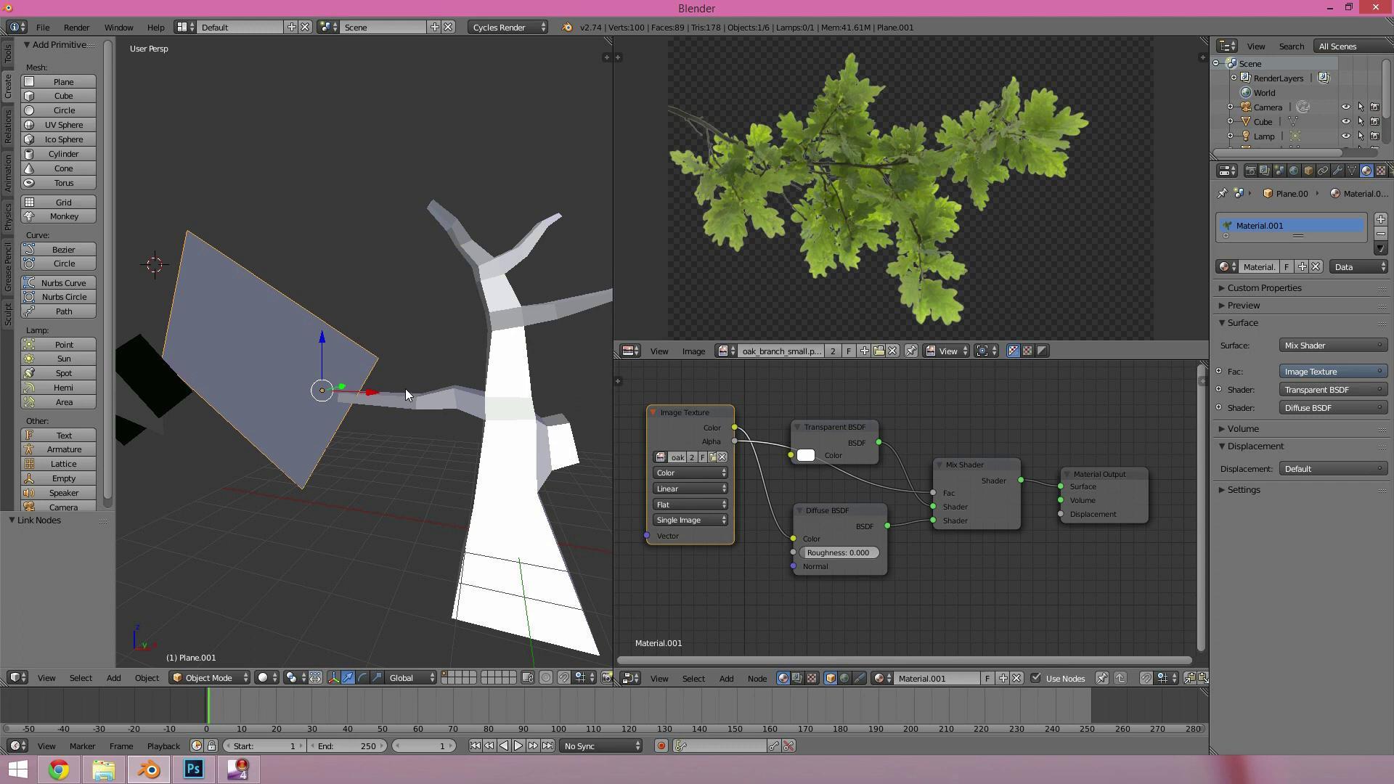
Step: Duplicate the leaf plane in place, rotate it 127° about X and lower it slightly along Z
{"action": "key", "text": "shift+d"}
{"action": "right_click", "coordinate": [341, 363]}
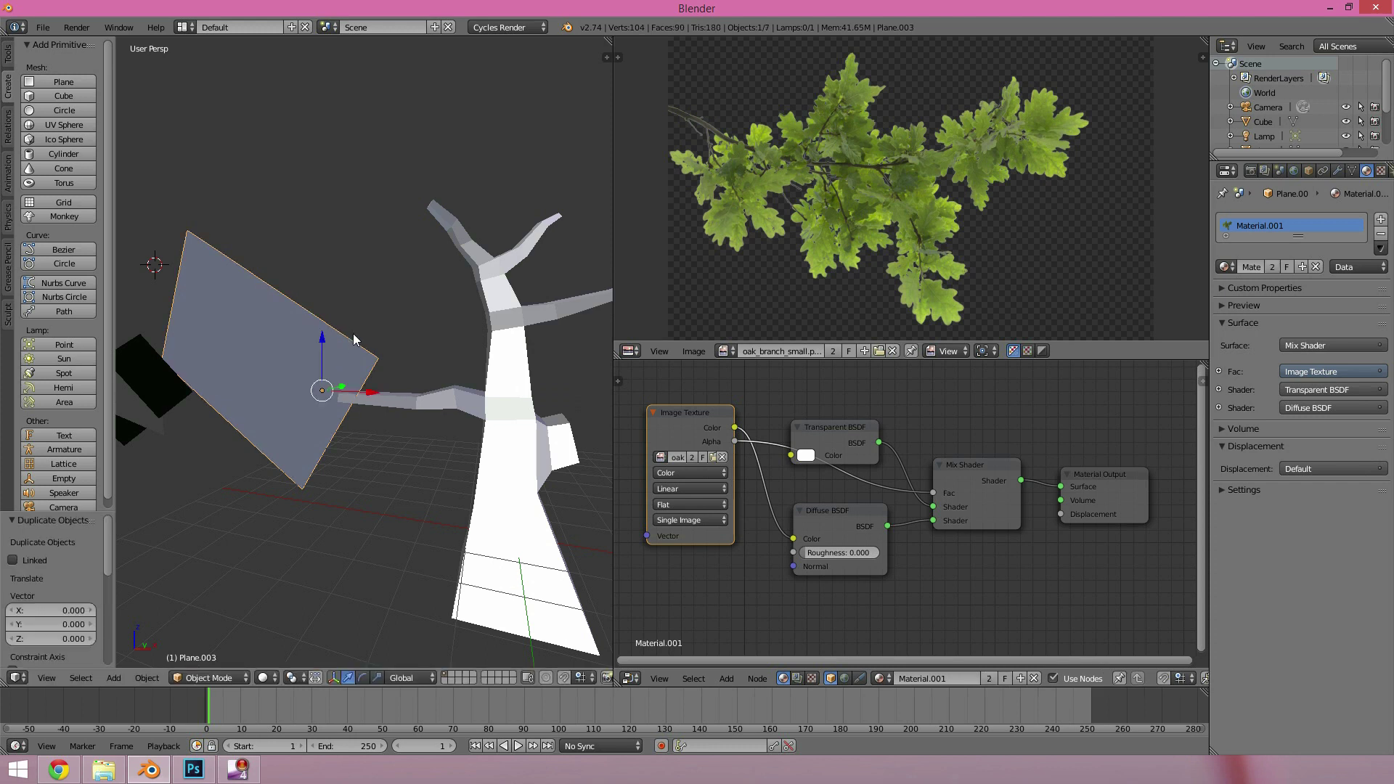
{"action": "key", "text": "r"}
{"action": "key", "text": "x"}
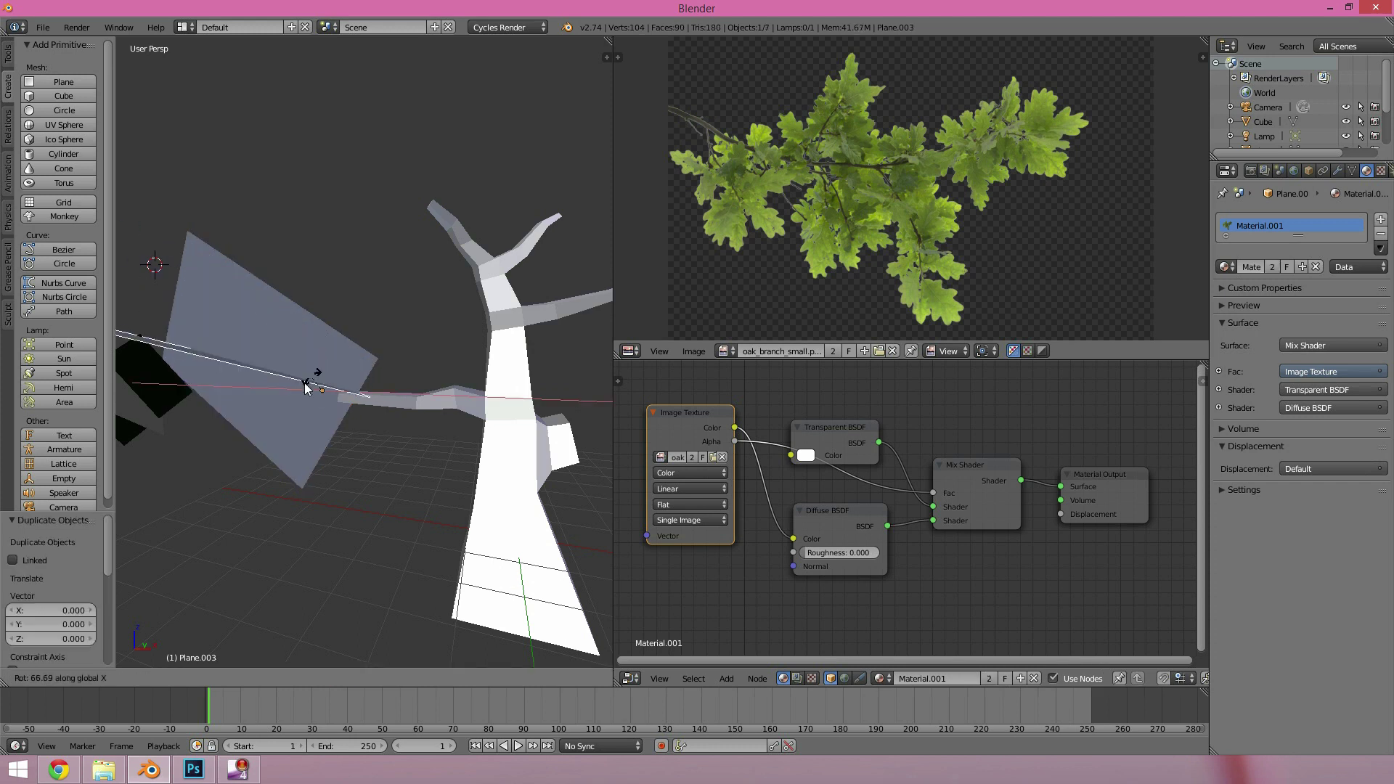
{"action": "left_click", "coordinate": [298, 398]}
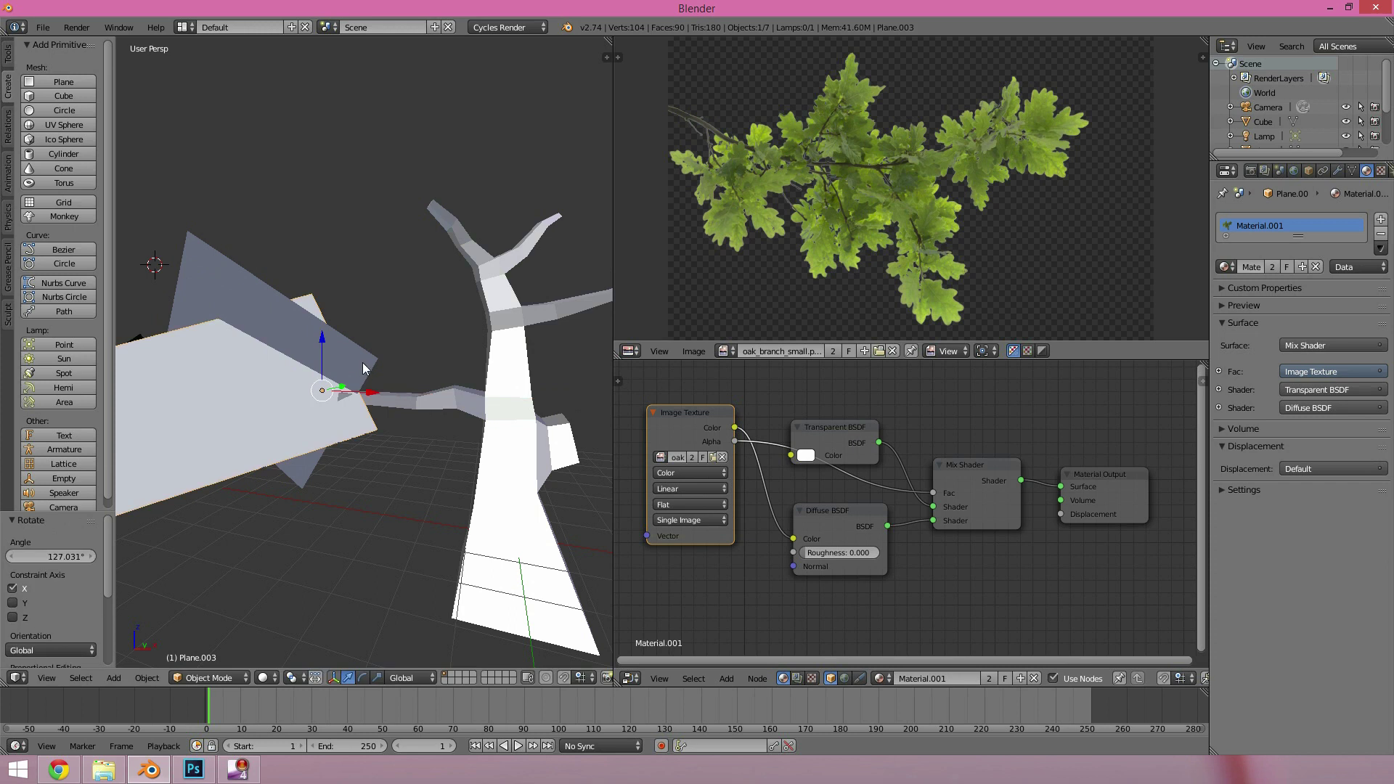
{"action": "key", "text": "shift+z"}
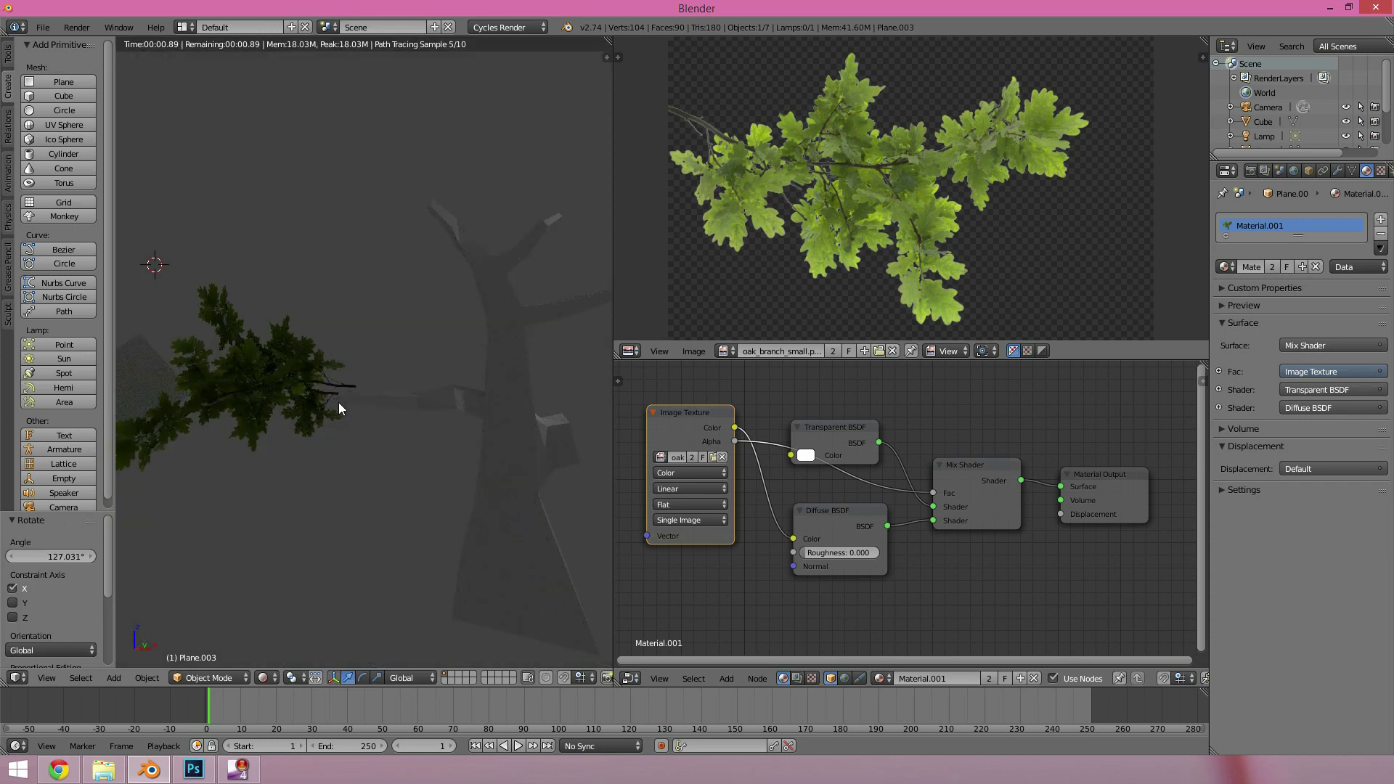
{"action": "key", "text": "shift+z"}
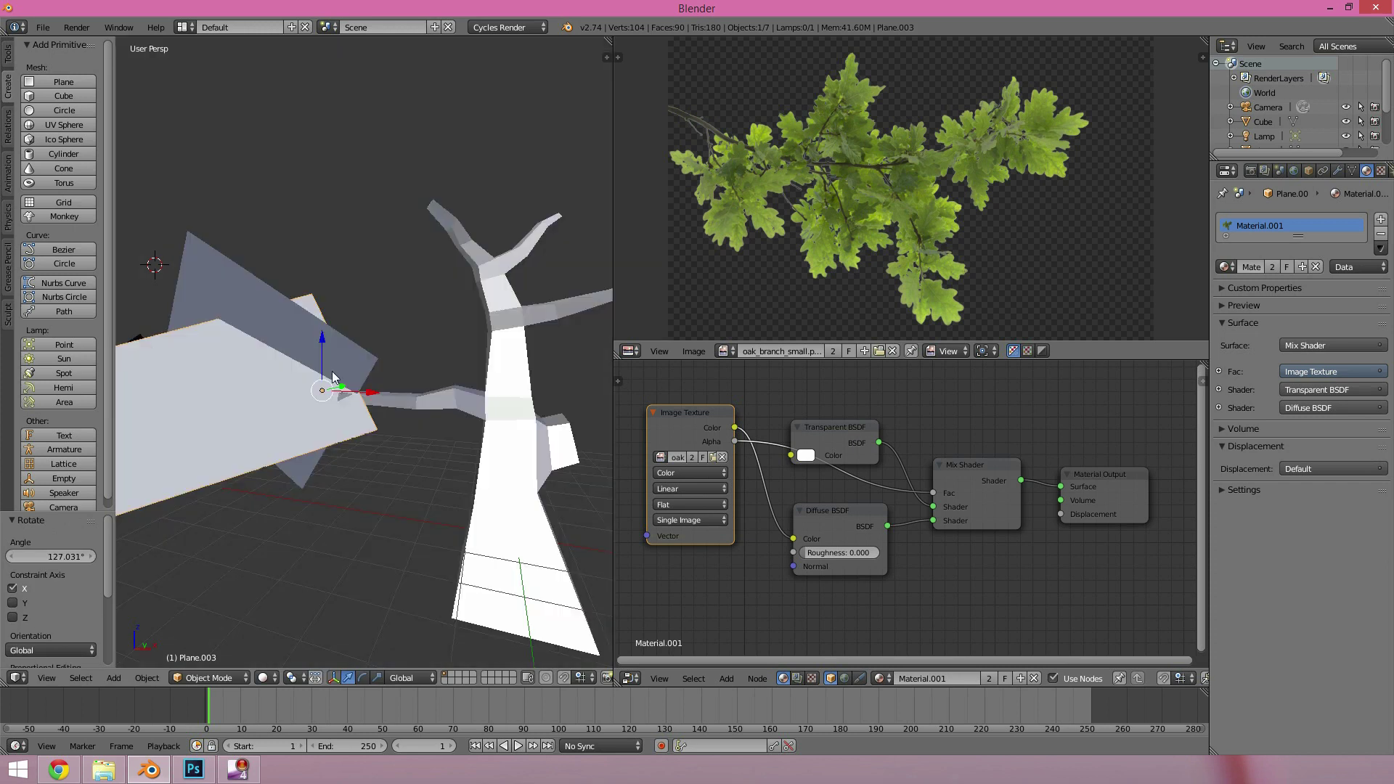
{"action": "left_click_drag", "start_coordinate": [323, 346], "coordinate": [320, 348]}
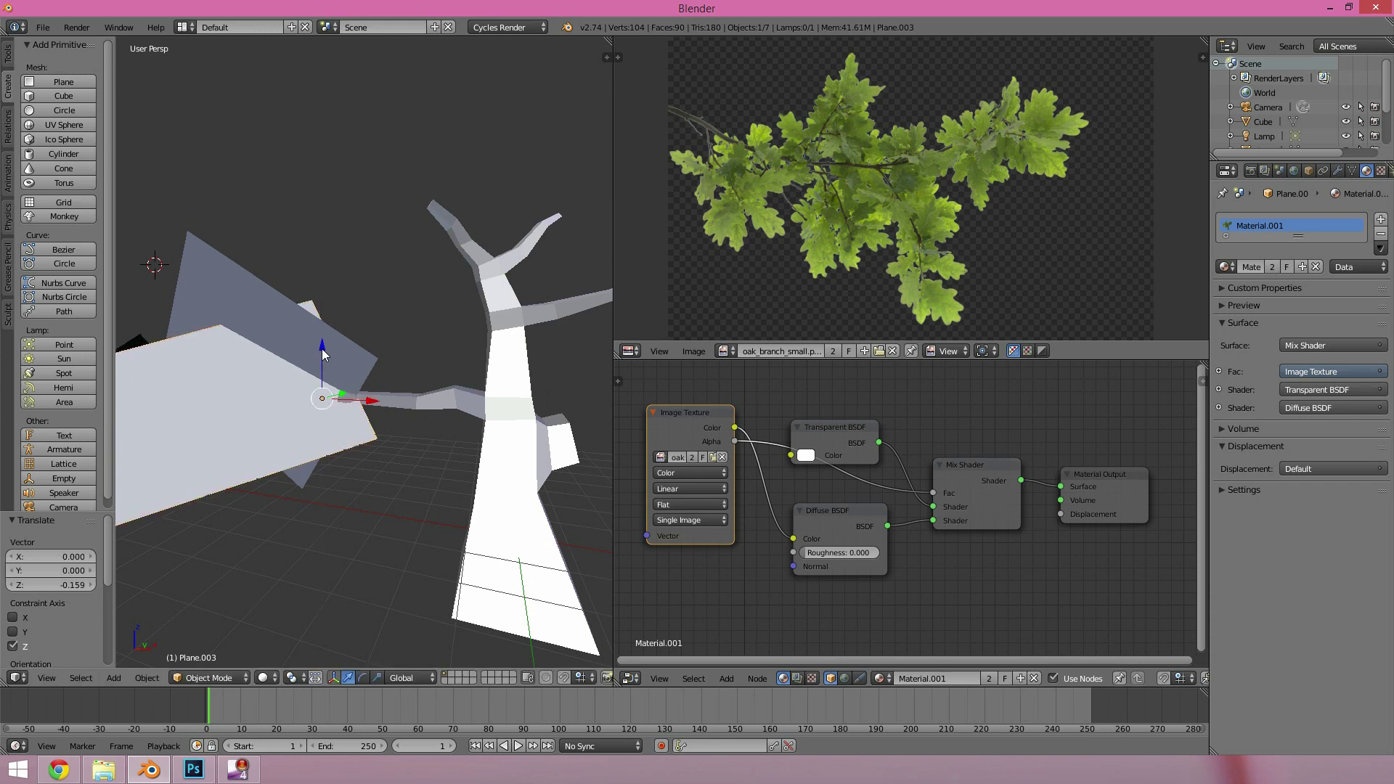
Step: Switch viewport shading to Texture so the oak-leaf image shows on the planes
{"action": "left_click", "coordinate": [273, 681]}
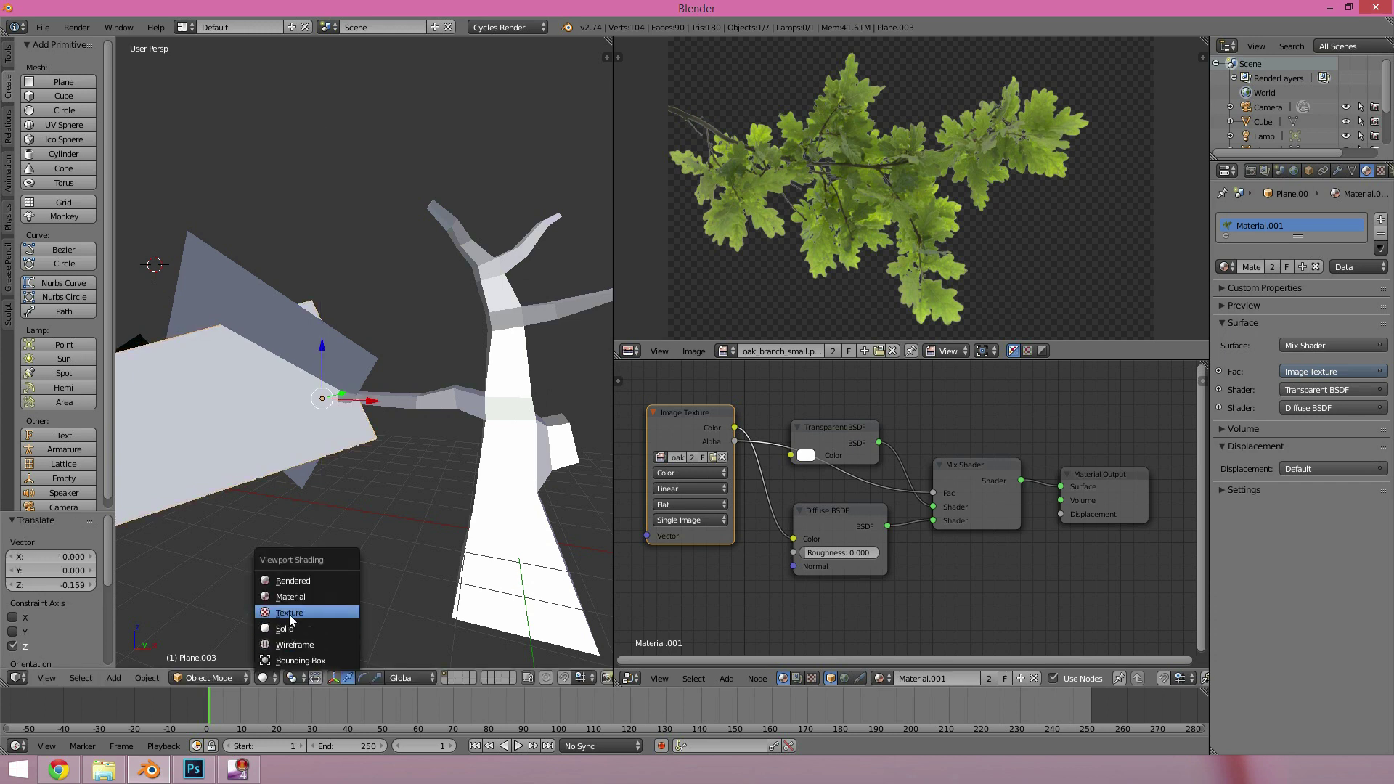
{"action": "left_click", "coordinate": [292, 614]}
{"action": "mouse_move", "coordinate": [309, 398]}
{"action": "middle_mouse_down"}
{"action": "mouse_move", "coordinate": [369, 382]}
{"action": "mouse_move", "coordinate": [349, 387]}
{"action": "middle_mouse_up"}
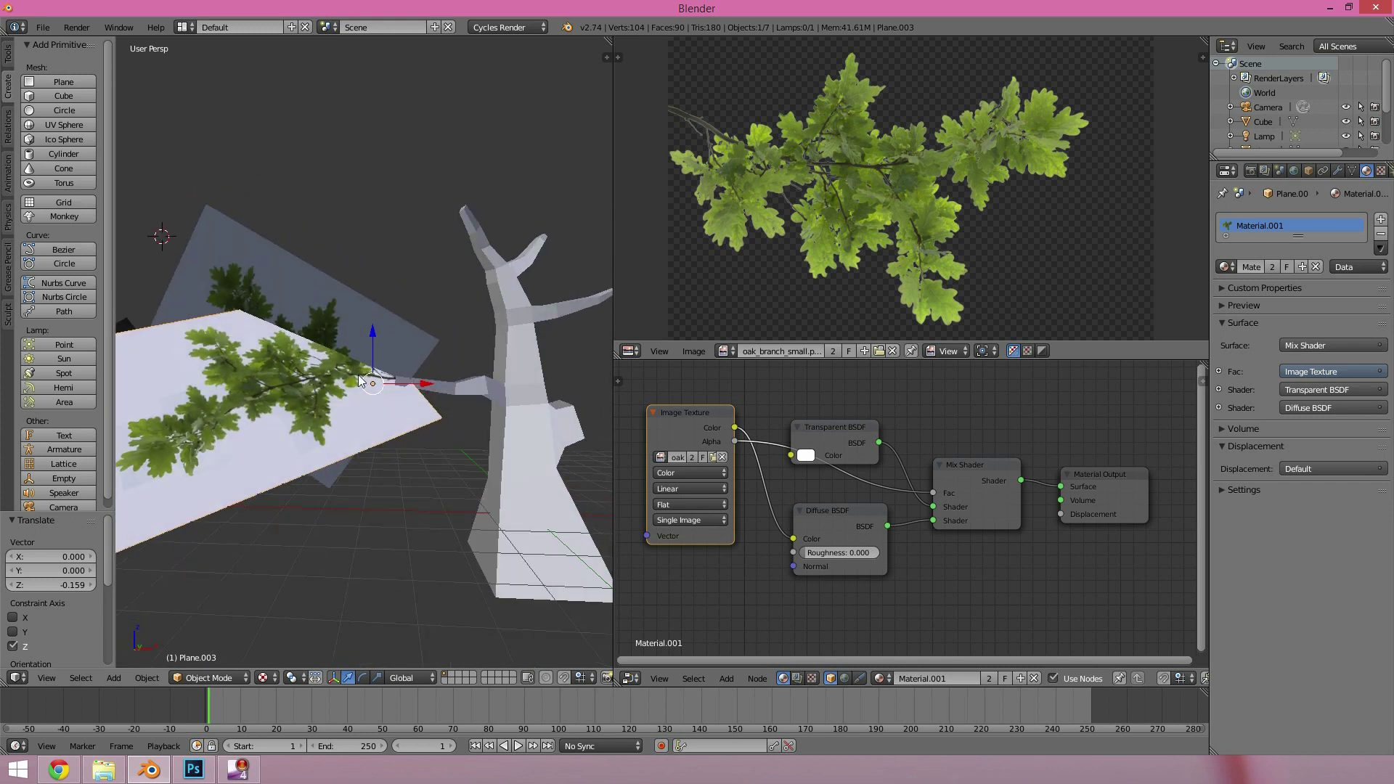
Step: Add another copy, Plane.004, rotated 64.28° about X and moved 0.412 along X
{"action": "key", "text": "shift+d"}
{"action": "right_click", "coordinate": [361, 372]}
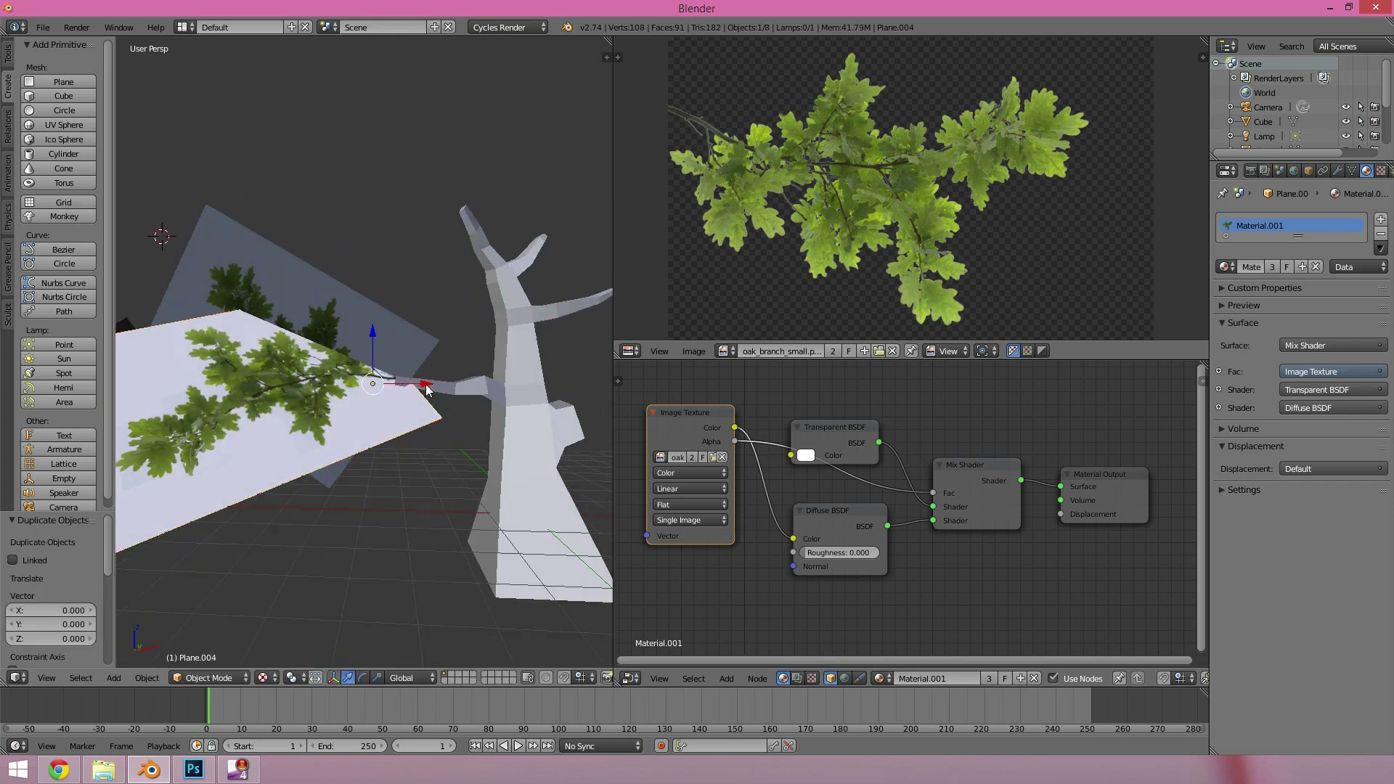
{"action": "key", "text": "r"}
{"action": "key", "text": "x"}
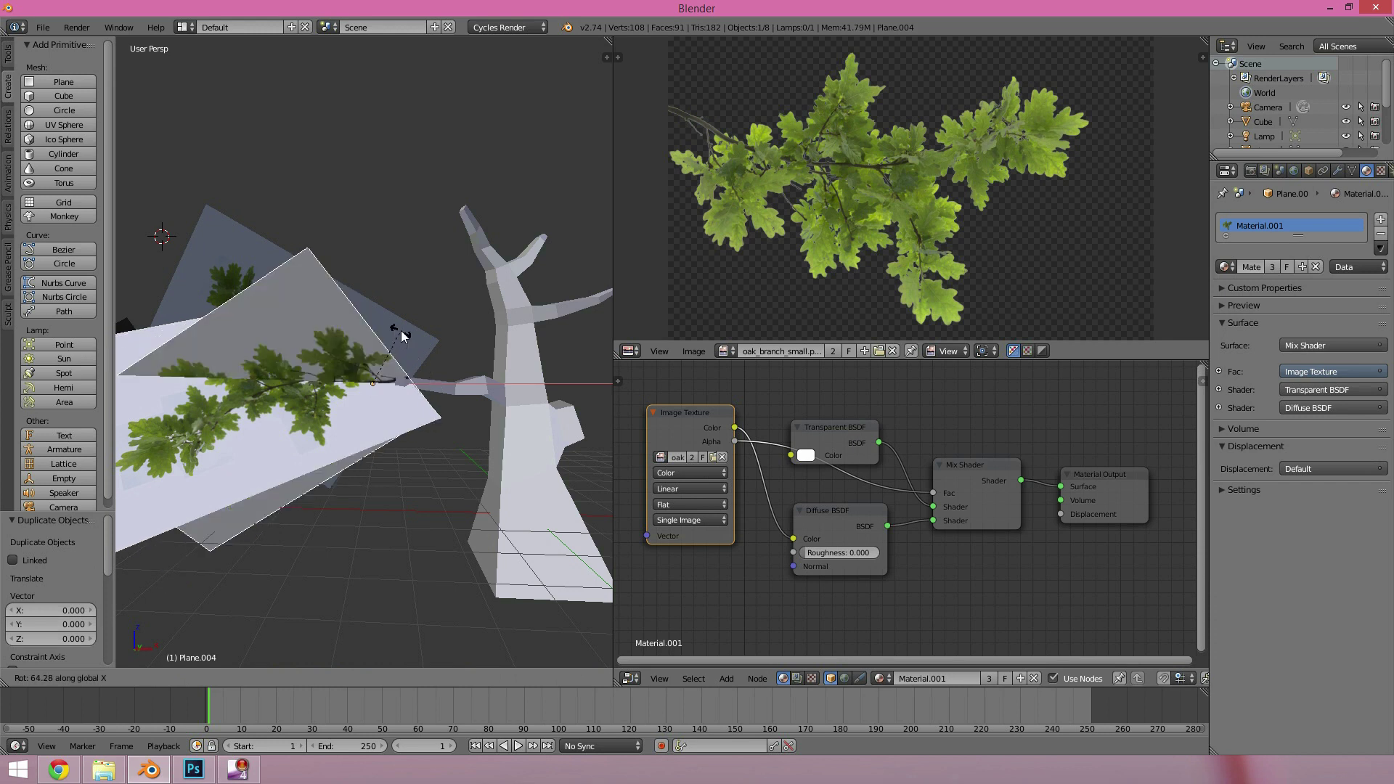
{"action": "left_click", "coordinate": [399, 330]}
{"action": "key", "text": "g"}
{"action": "key", "text": "x"}
{"action": "left_click", "coordinate": [342, 390]}
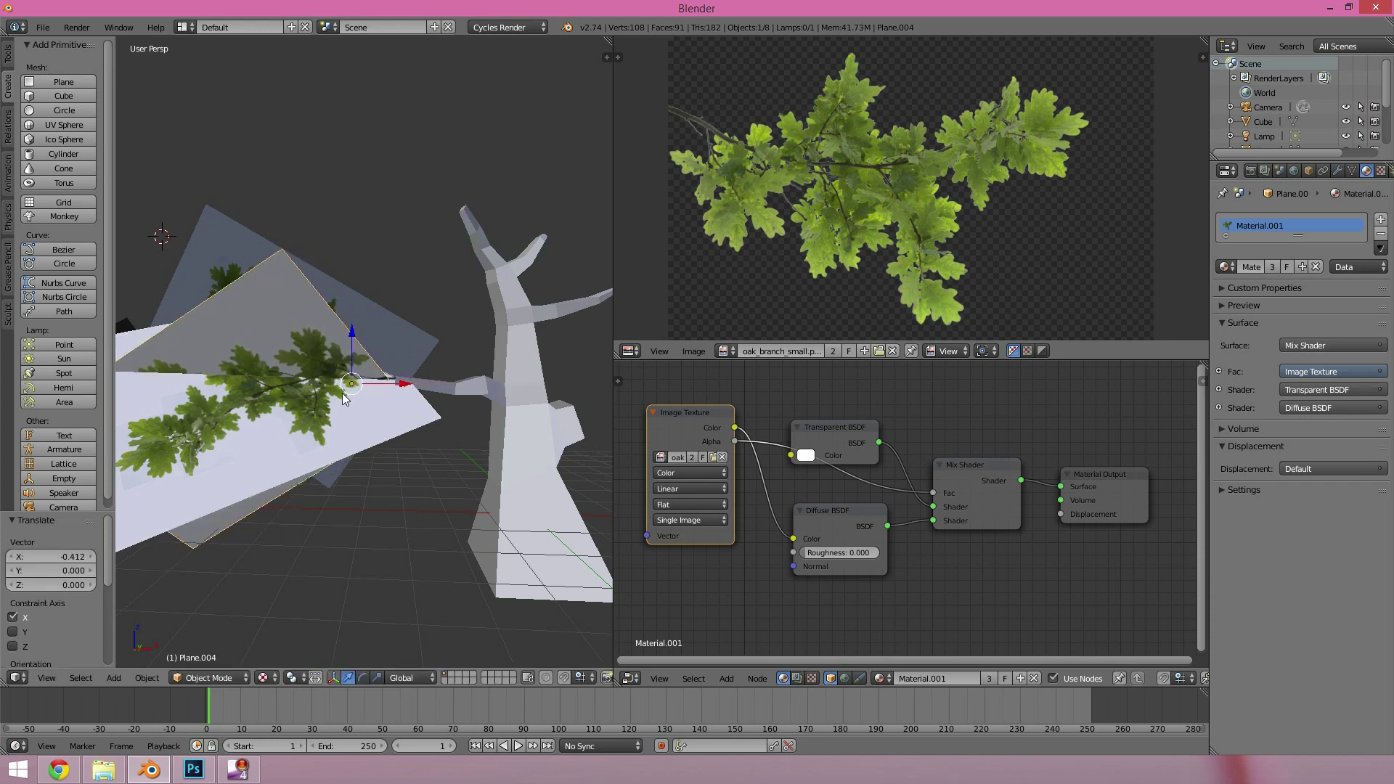
{"action": "scroll", "coordinate": [344, 398], "scroll_direction": "down", "scroll_amount": 3}
{"action": "scroll", "coordinate": [378, 396], "scroll_direction": "down", "scroll_amount": 4}
Step: Delete the untextured Plane and the unneeded Plane.002
{"action": "right_click", "coordinate": [314, 367]}
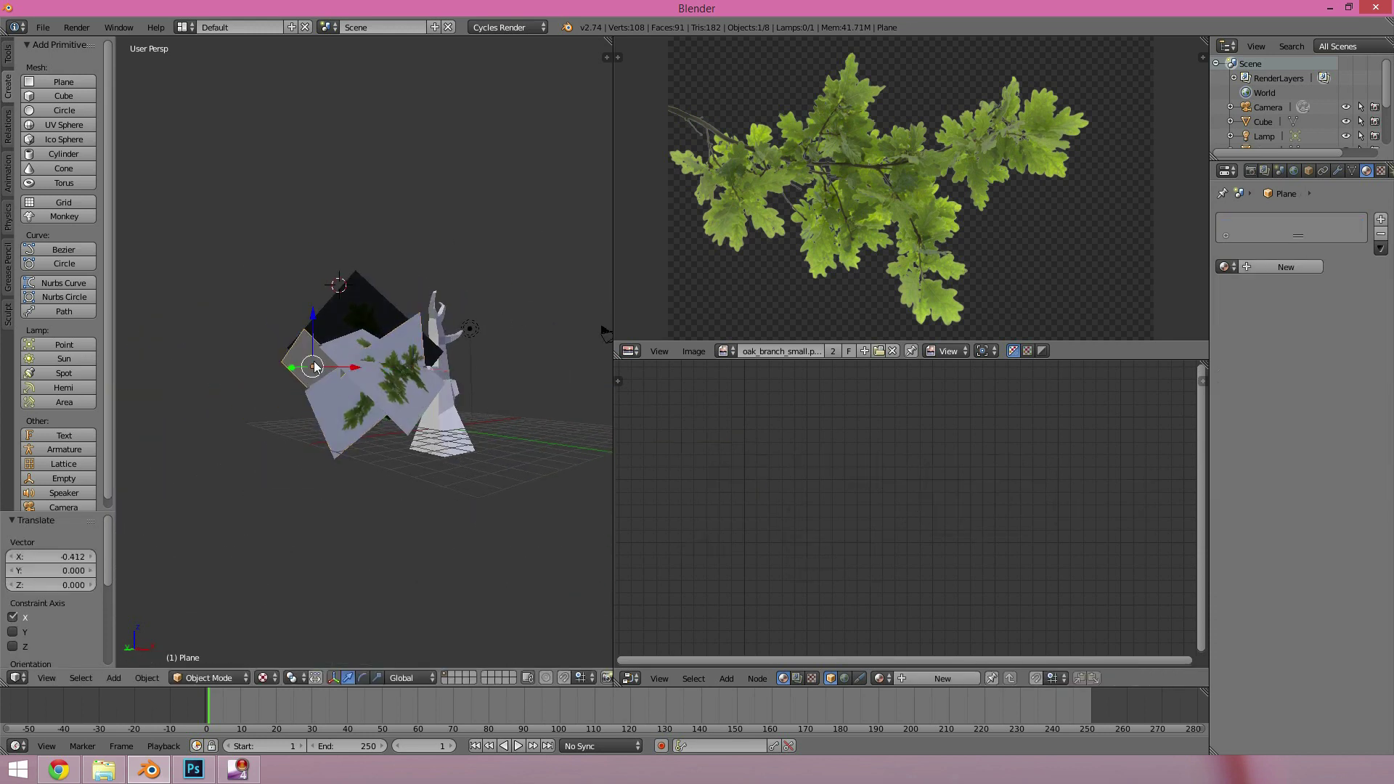
{"action": "key", "text": "x"}
{"action": "left_click", "coordinate": [311, 374]}
{"action": "right_click", "coordinate": [311, 376]}
{"action": "key", "text": "x"}
{"action": "left_click", "coordinate": [311, 375]}
Step: Orbit around the tree in rendered shading to check the foliage
{"action": "middle_click_drag", "start_coordinate": [373, 373], "coordinate": [338, 403]}
{"action": "key", "text": "shift+z"}
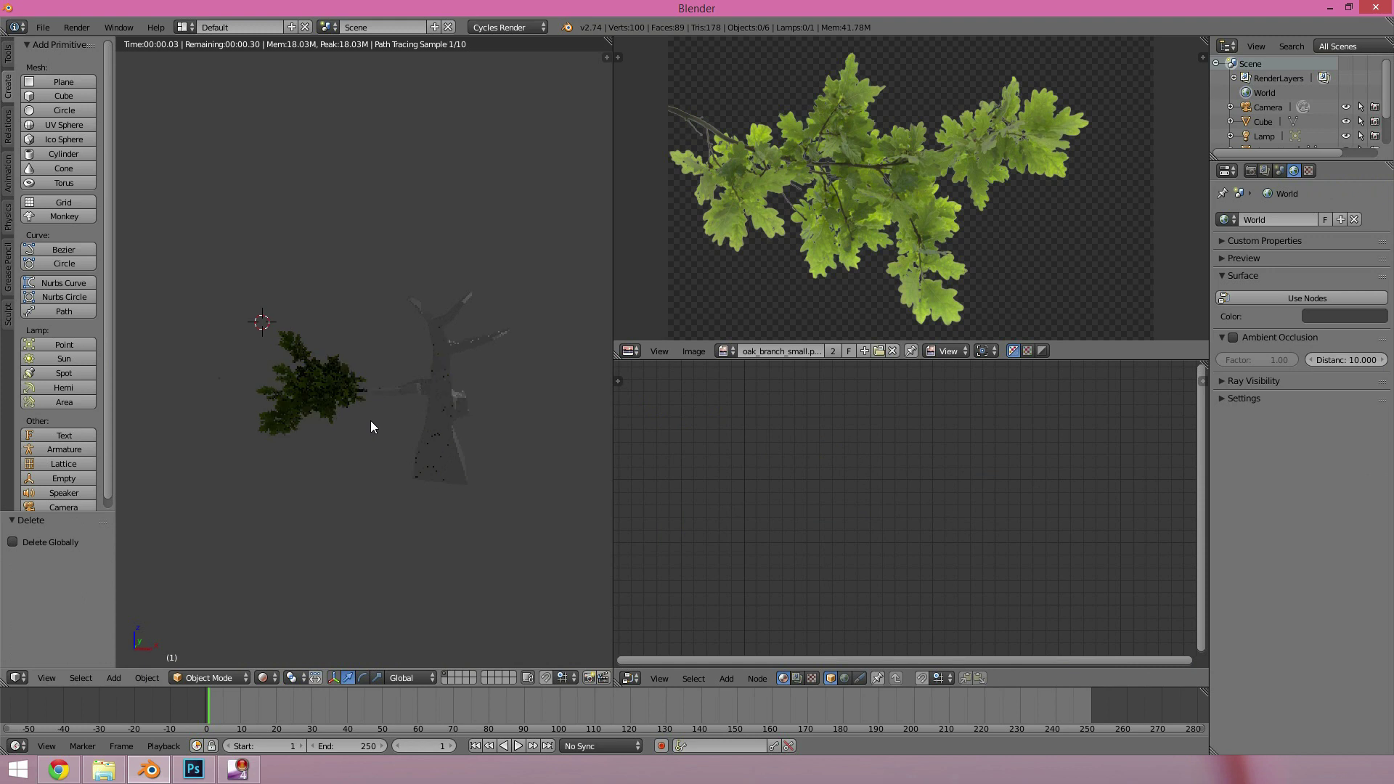
{"action": "middle_click_drag", "start_coordinate": [425, 425], "coordinate": [342, 403]}
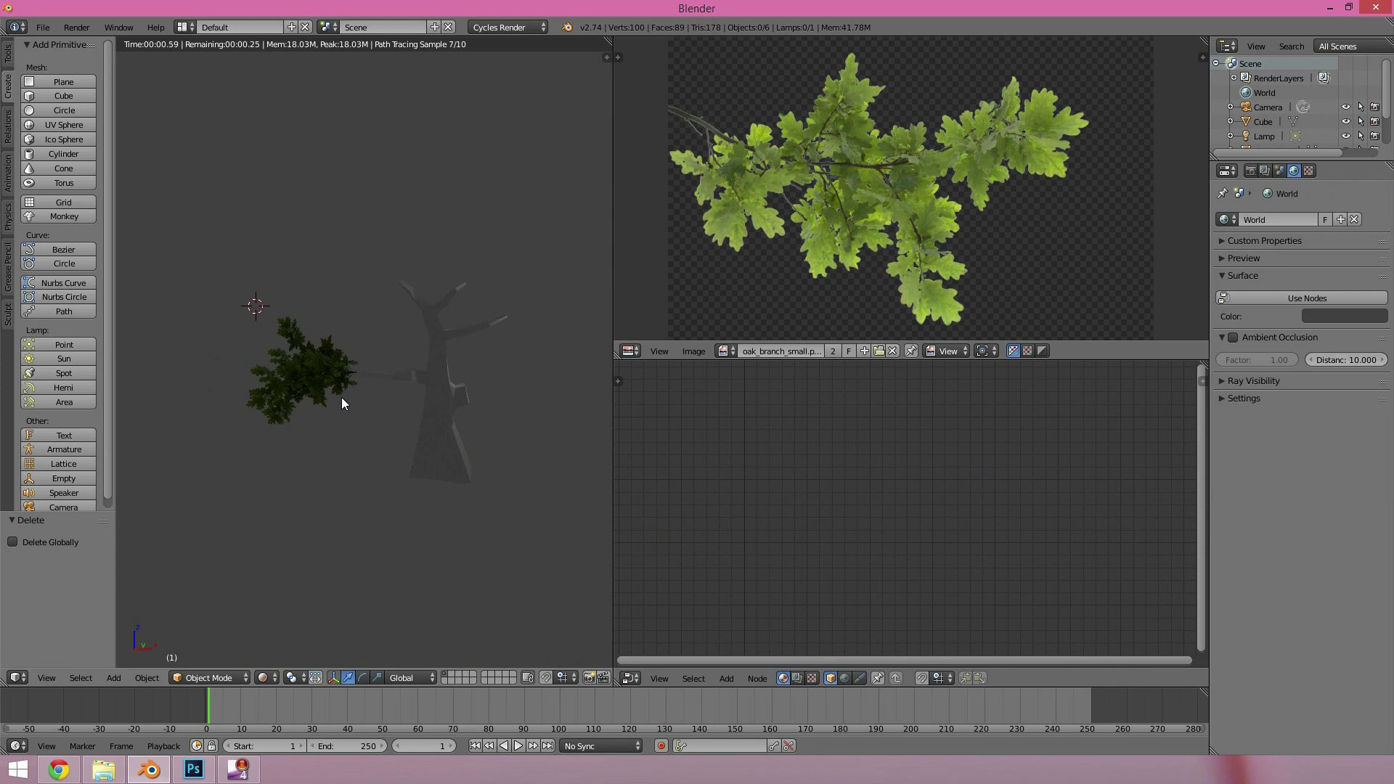
{"action": "key", "text": "shift+z"}
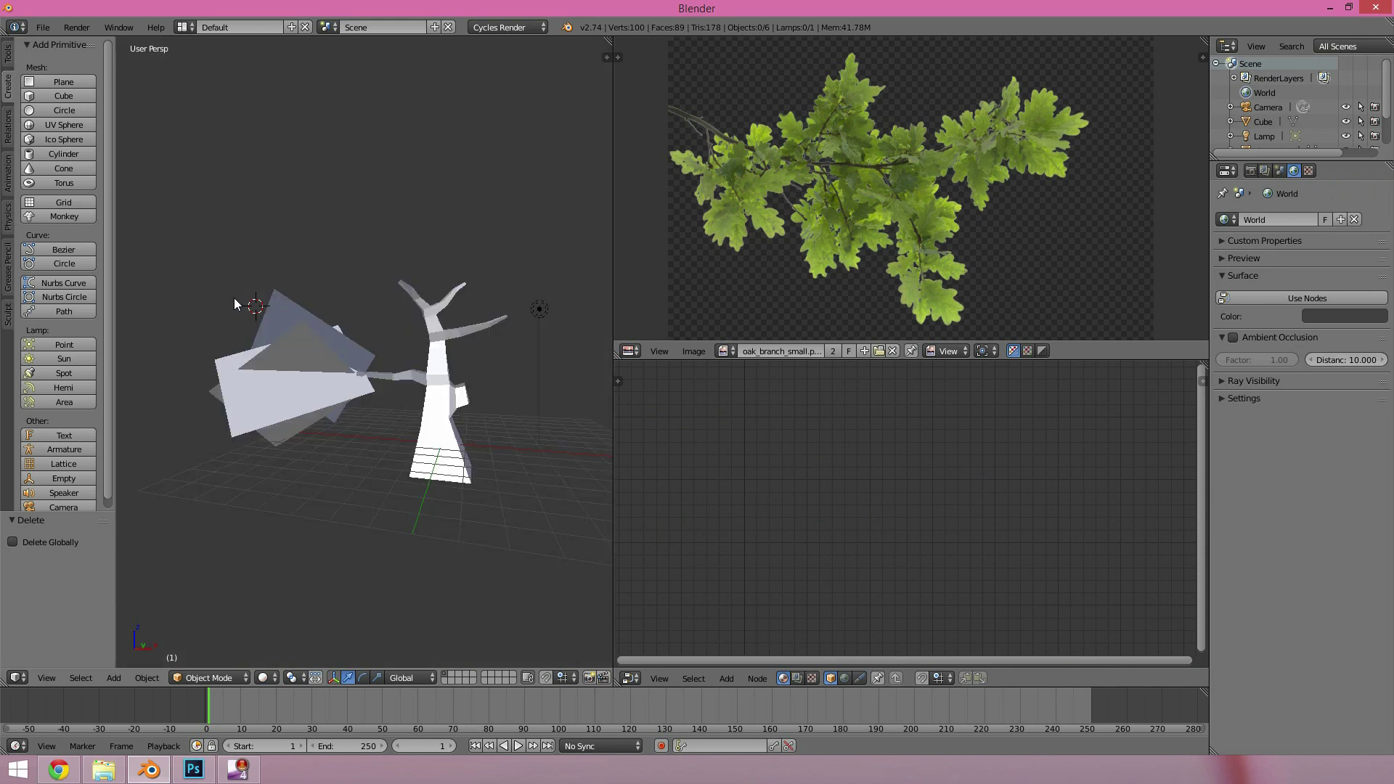
Step: Box-select the three leaf planes and move them 1.107 along X toward the branch end
{"action": "key", "text": "a"}
{"action": "key", "text": "a"}
{"action": "key", "text": "b"}
{"action": "left_click_drag", "start_coordinate": [224, 280], "coordinate": [307, 444]}
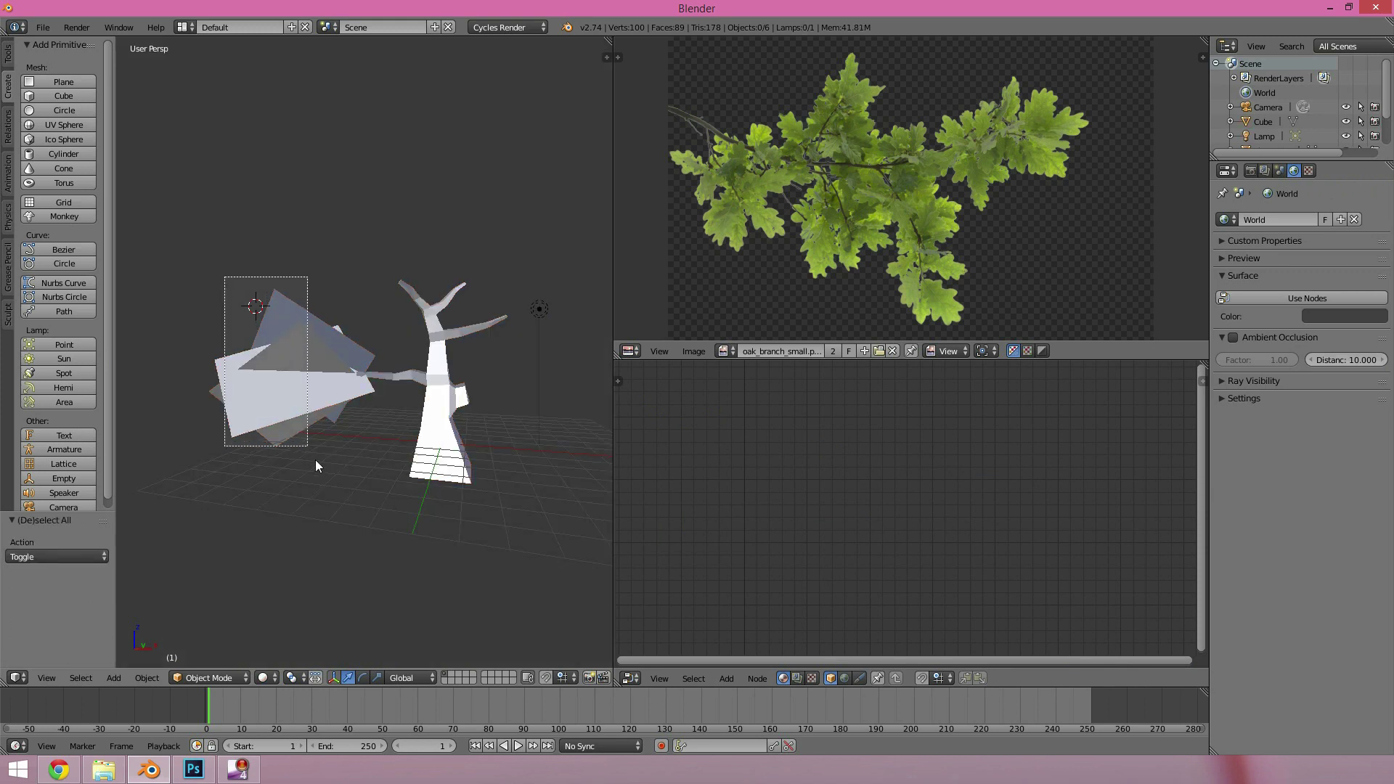
{"action": "left_click_drag", "start_coordinate": [384, 376], "coordinate": [416, 377]}
{"action": "key", "text": "shift+z"}
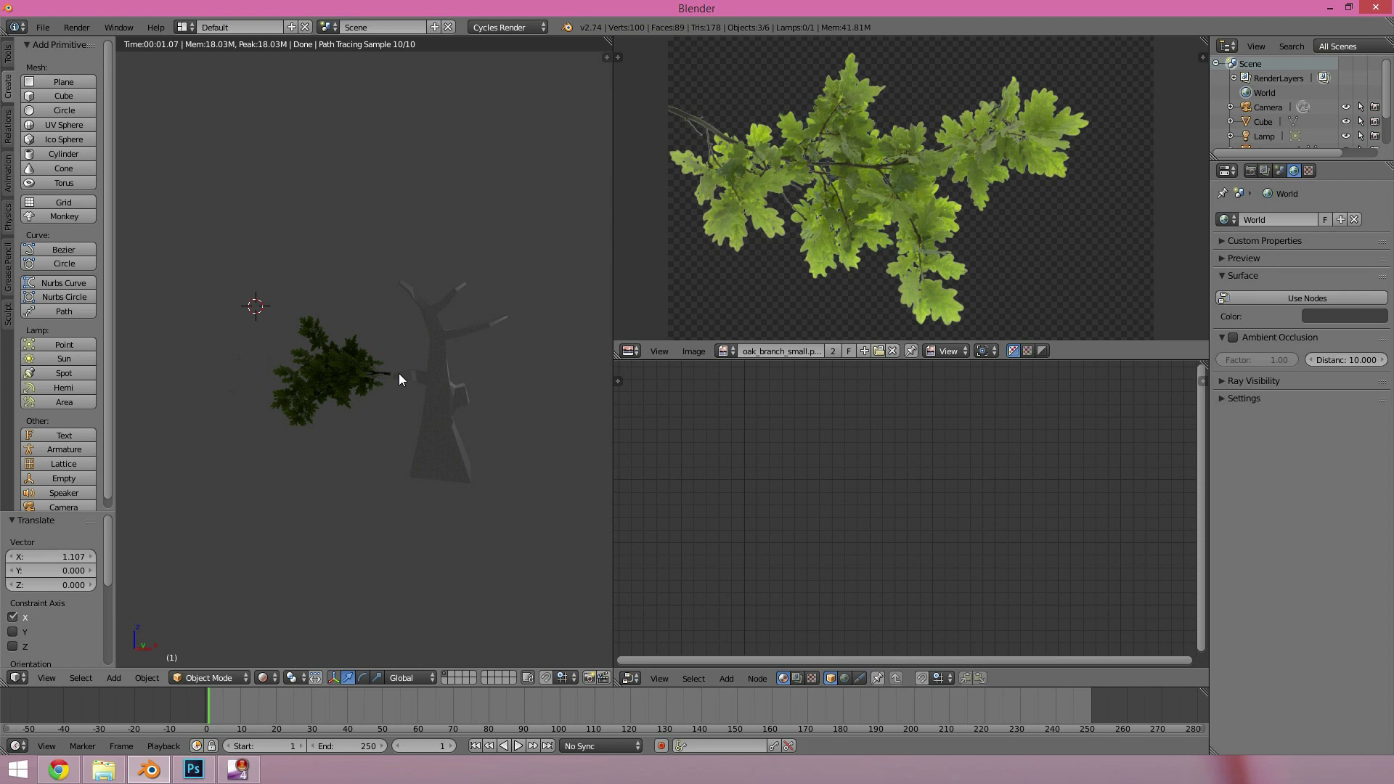
Step: Duplicate the three-plane leaf cluster higher up the tree, shifting it along X and Z and rotating it
{"action": "key", "text": "shift+z"}
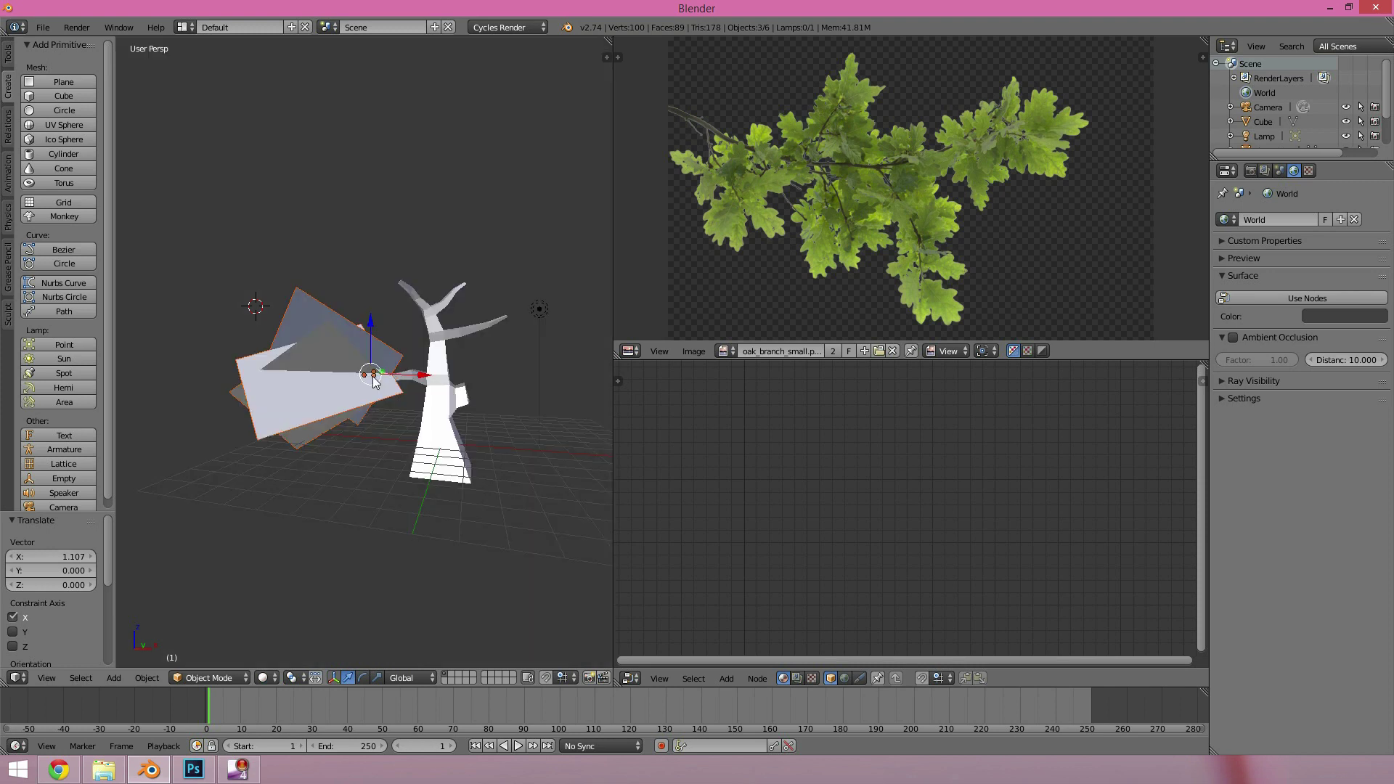
{"action": "key", "text": "shift+d"}
{"action": "key", "text": "z"}
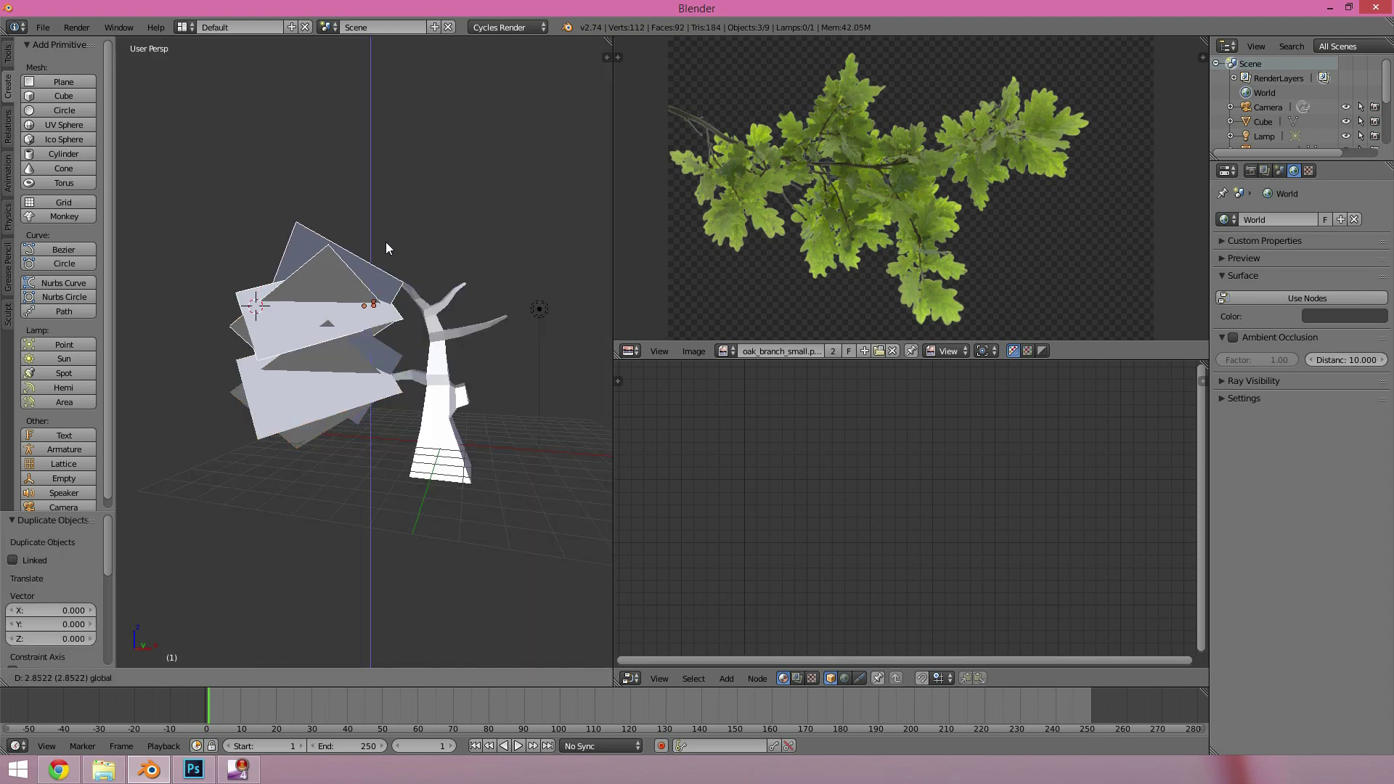
{"action": "left_click", "coordinate": [391, 222]}
{"action": "key", "text": "g"}
{"action": "key", "text": "x"}
{"action": "left_click", "coordinate": [471, 240]}
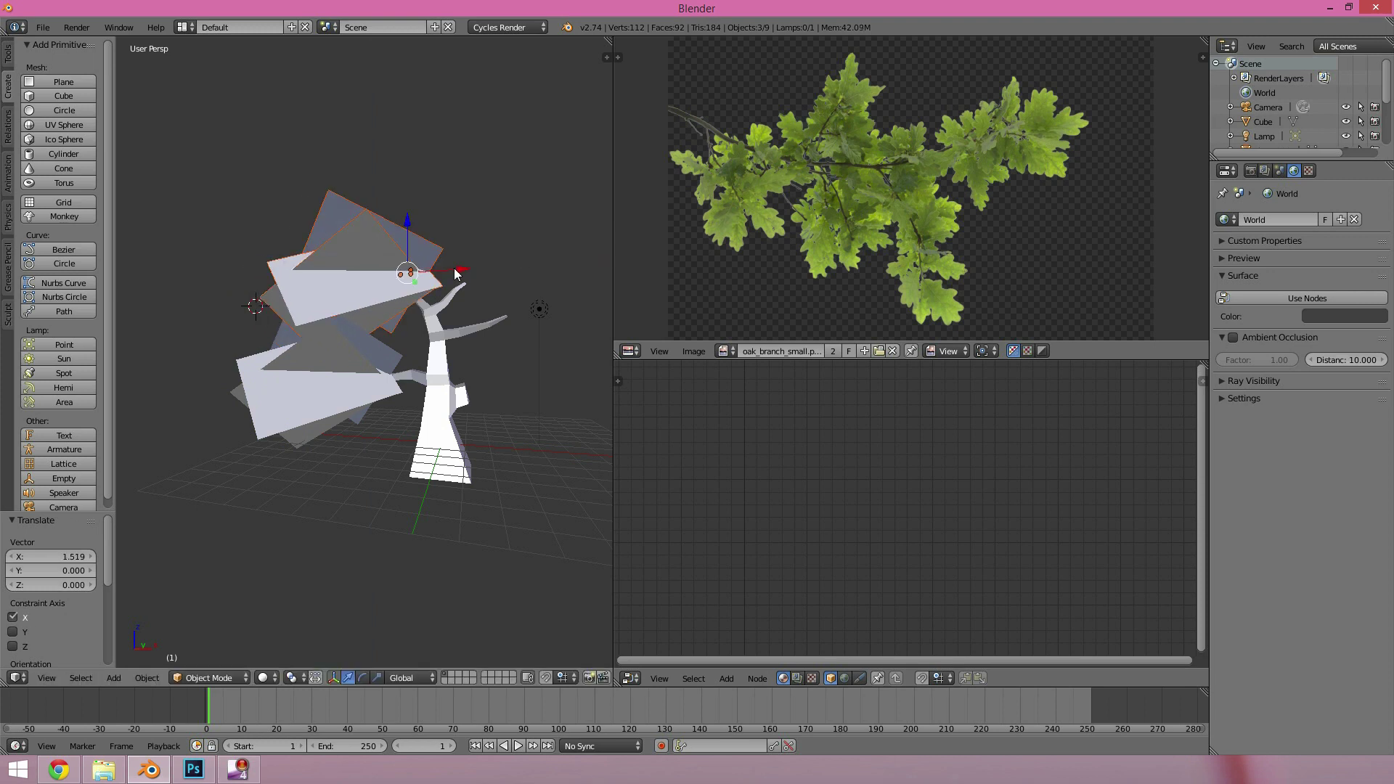
{"action": "key", "text": "r"}
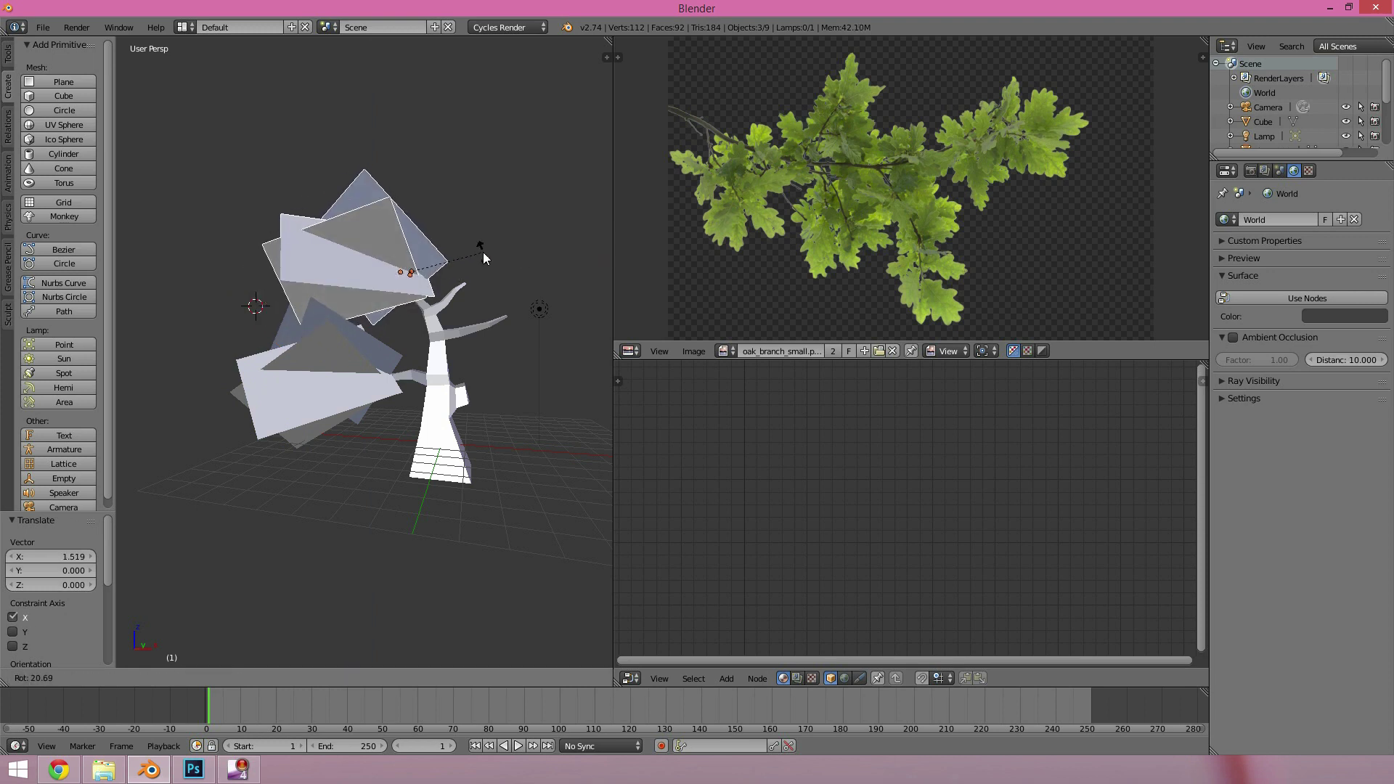
{"action": "left_click", "coordinate": [483, 253]}
{"action": "key", "text": "g"}
{"action": "key", "text": "z"}
{"action": "left_click", "coordinate": [426, 245]}
Step: Place another cluster copy on the upper right branch, rotated 122.7° and shrunk
{"action": "key", "text": "shift+d"}
{"action": "left_click", "coordinate": [440, 285]}
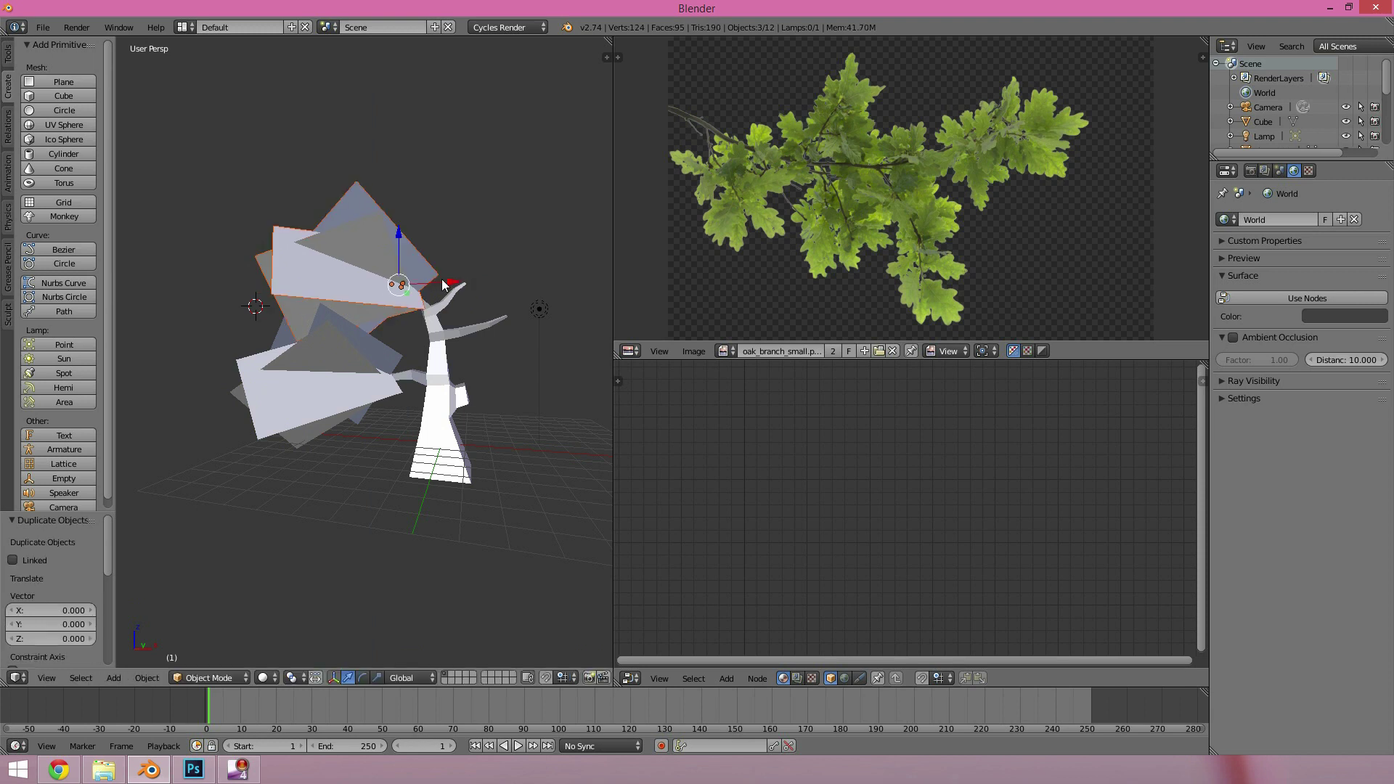
{"action": "key", "text": "g"}
{"action": "key", "text": "x"}
{"action": "left_click", "coordinate": [514, 279]}
{"action": "key", "text": "r"}
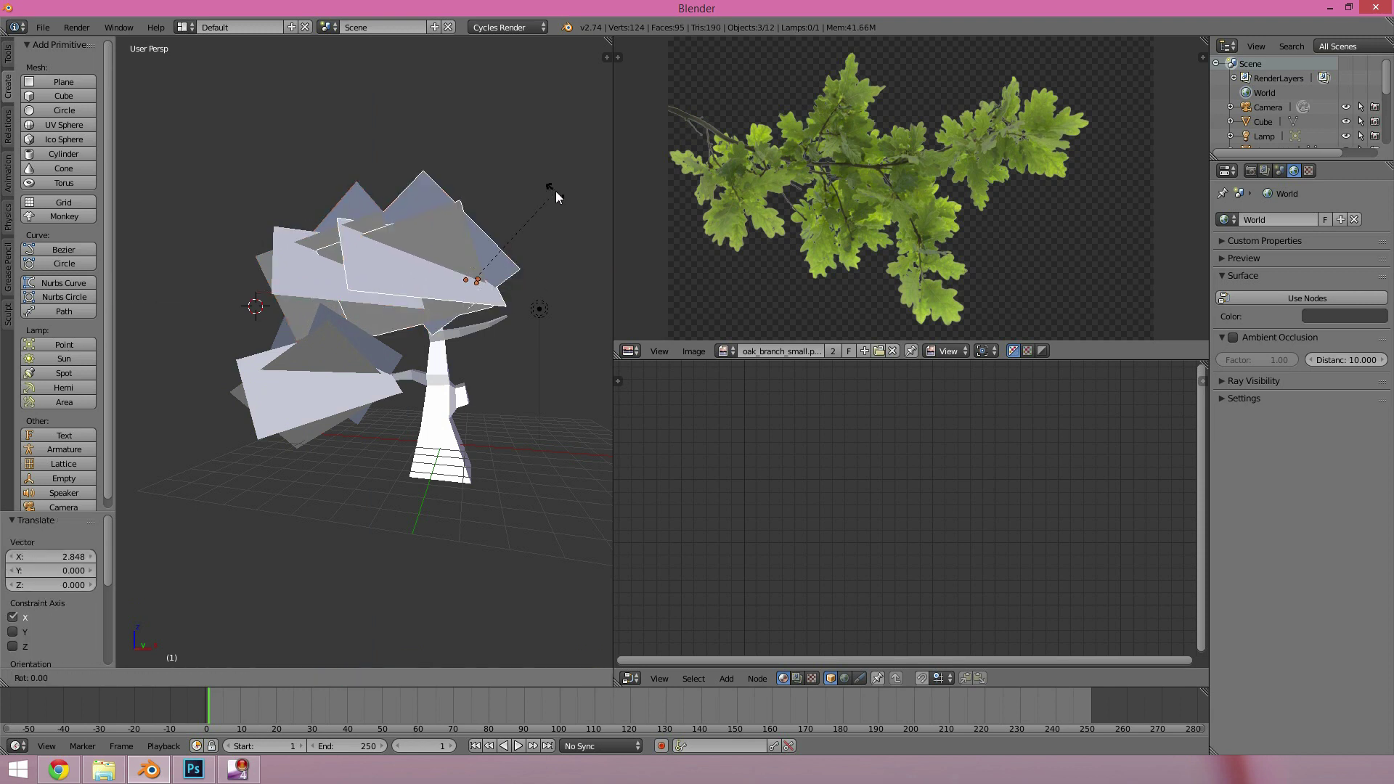
{"action": "left_click", "coordinate": [499, 279]}
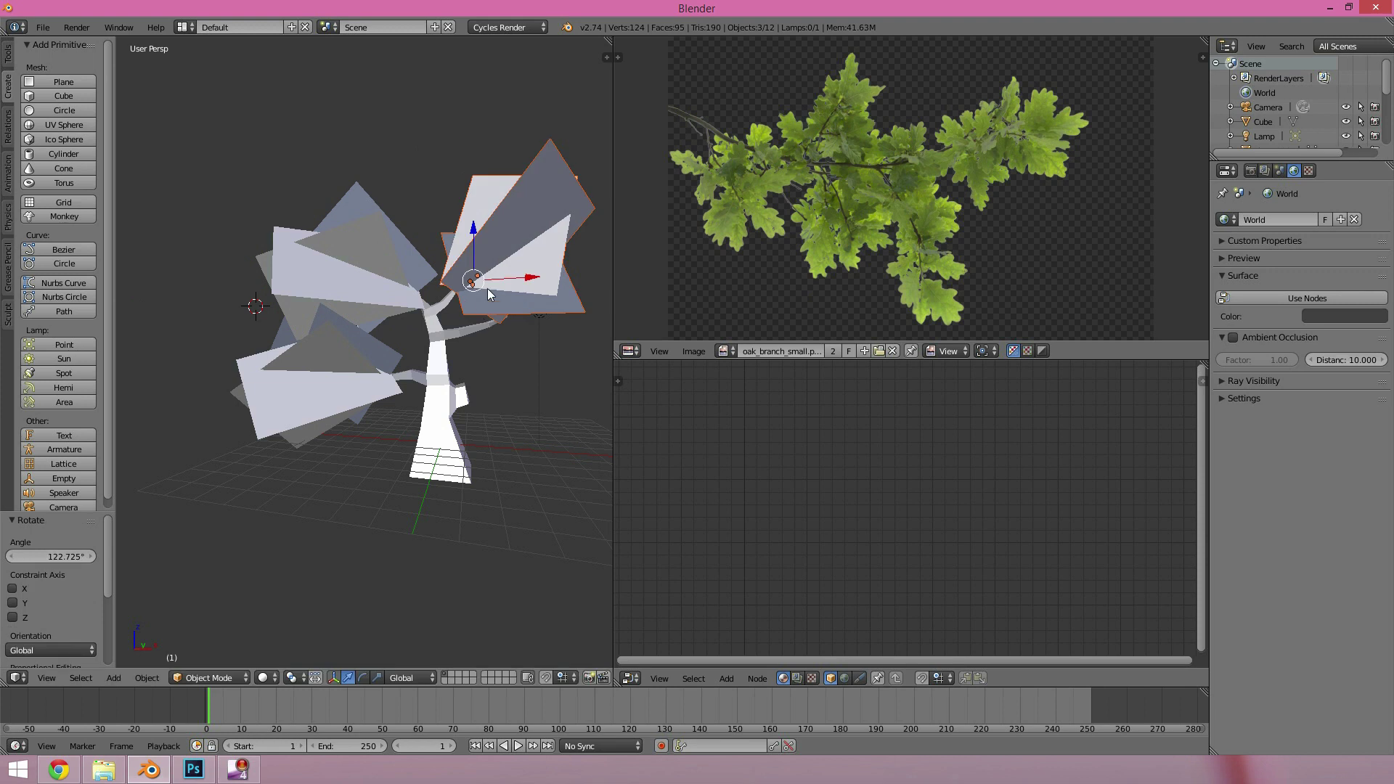
{"action": "key", "text": "g"}
{"action": "left_click", "coordinate": [483, 293]}
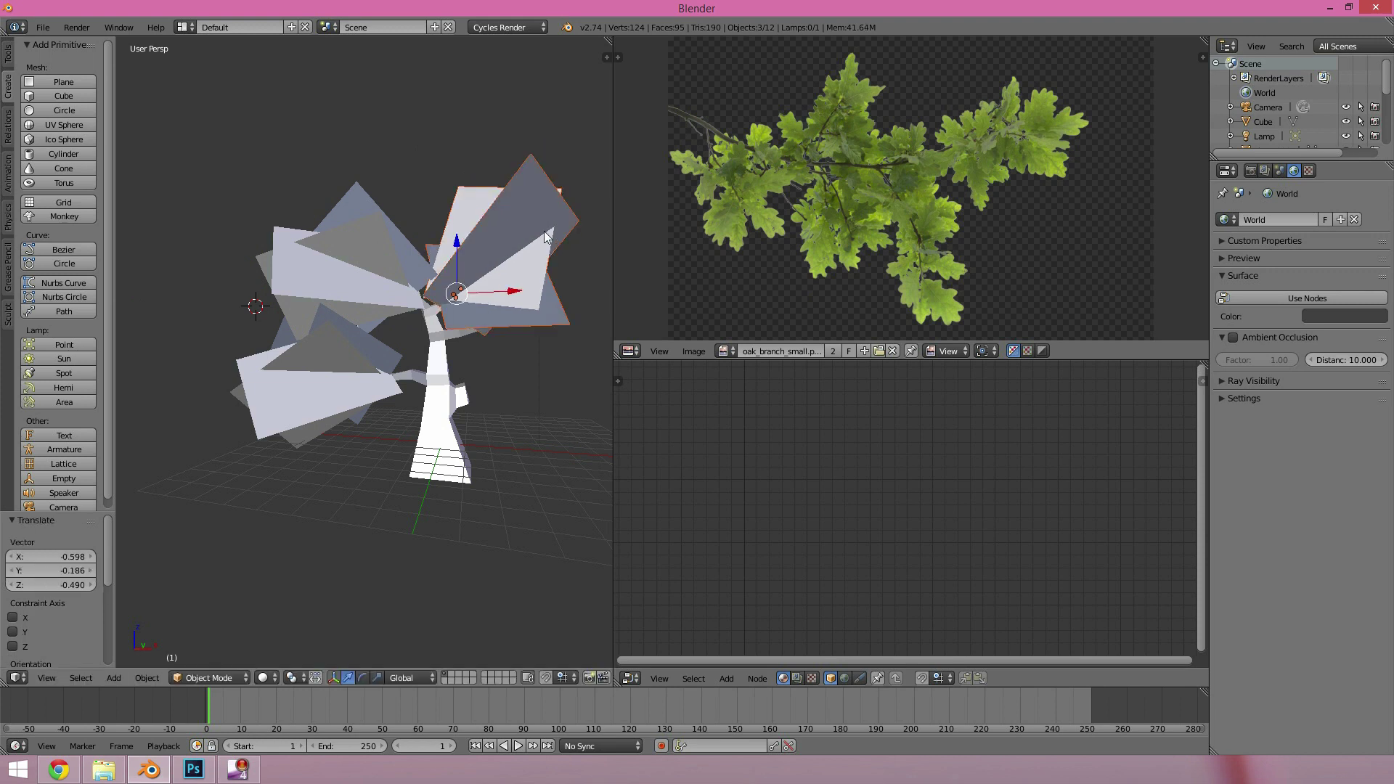
{"action": "key", "text": "s"}
{"action": "left_click", "coordinate": [517, 254]}
Step: Add an enlarged cluster further right, tilted 14.322°, and preview the canopy rendered
{"action": "key", "text": "shift+d"}
{"action": "left_click", "coordinate": [541, 298]}
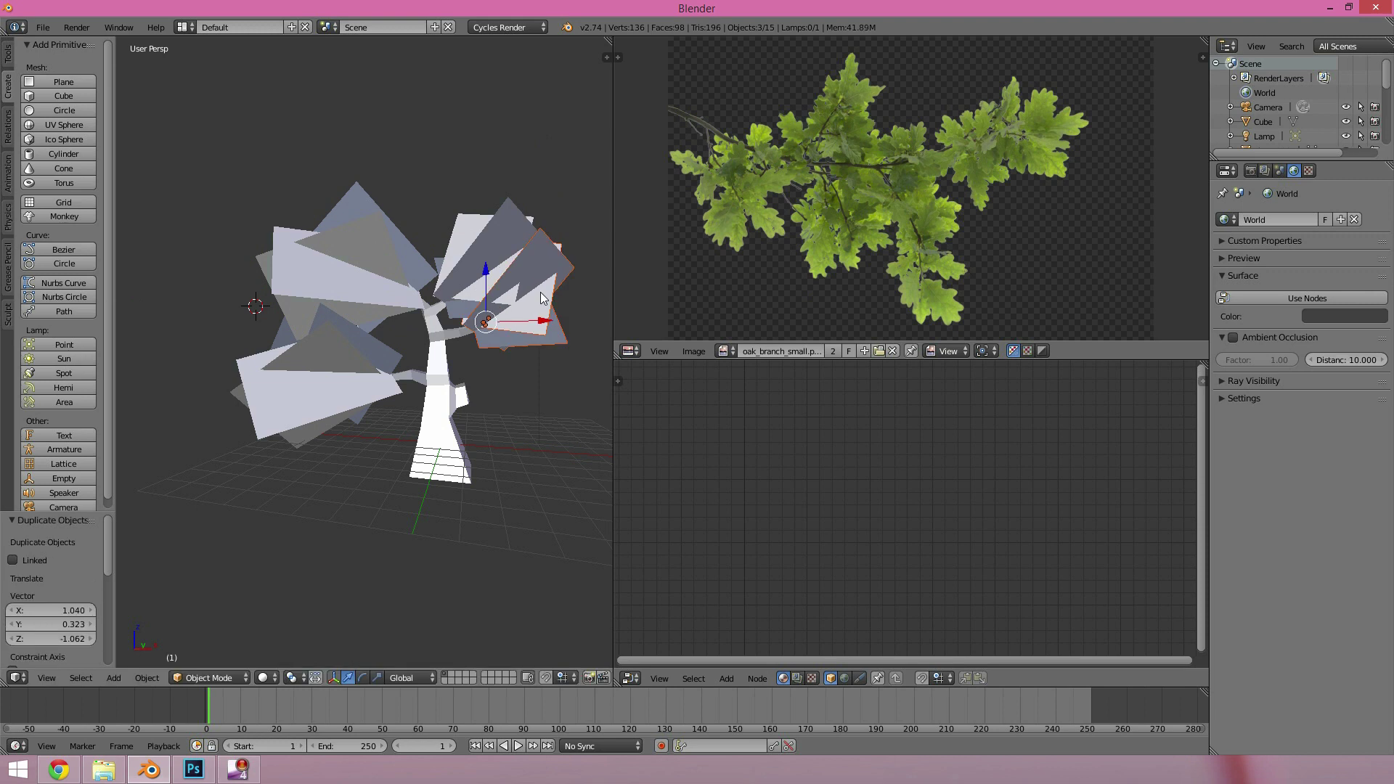
{"action": "key", "text": "s"}
{"action": "left_click", "coordinate": [555, 292]}
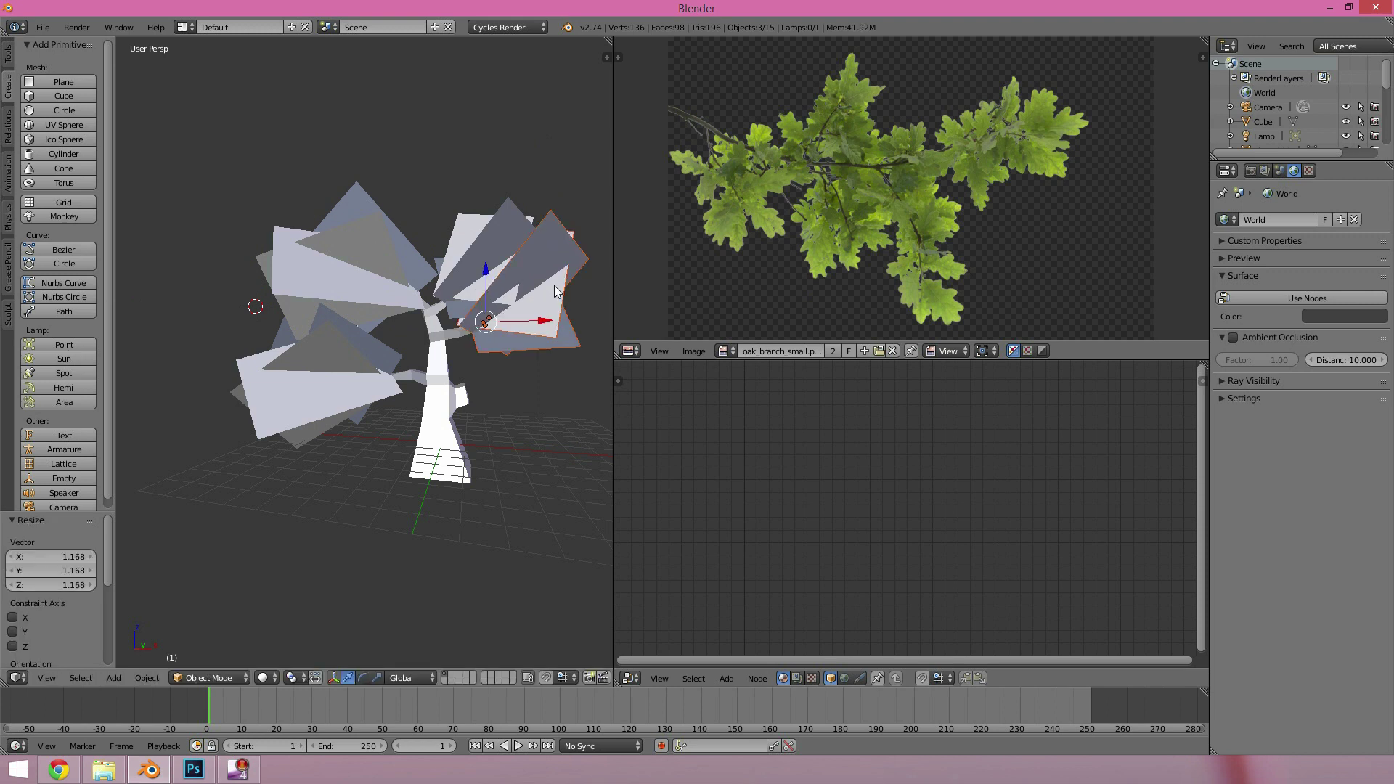
{"action": "key", "text": "r"}
{"action": "left_click", "coordinate": [558, 312]}
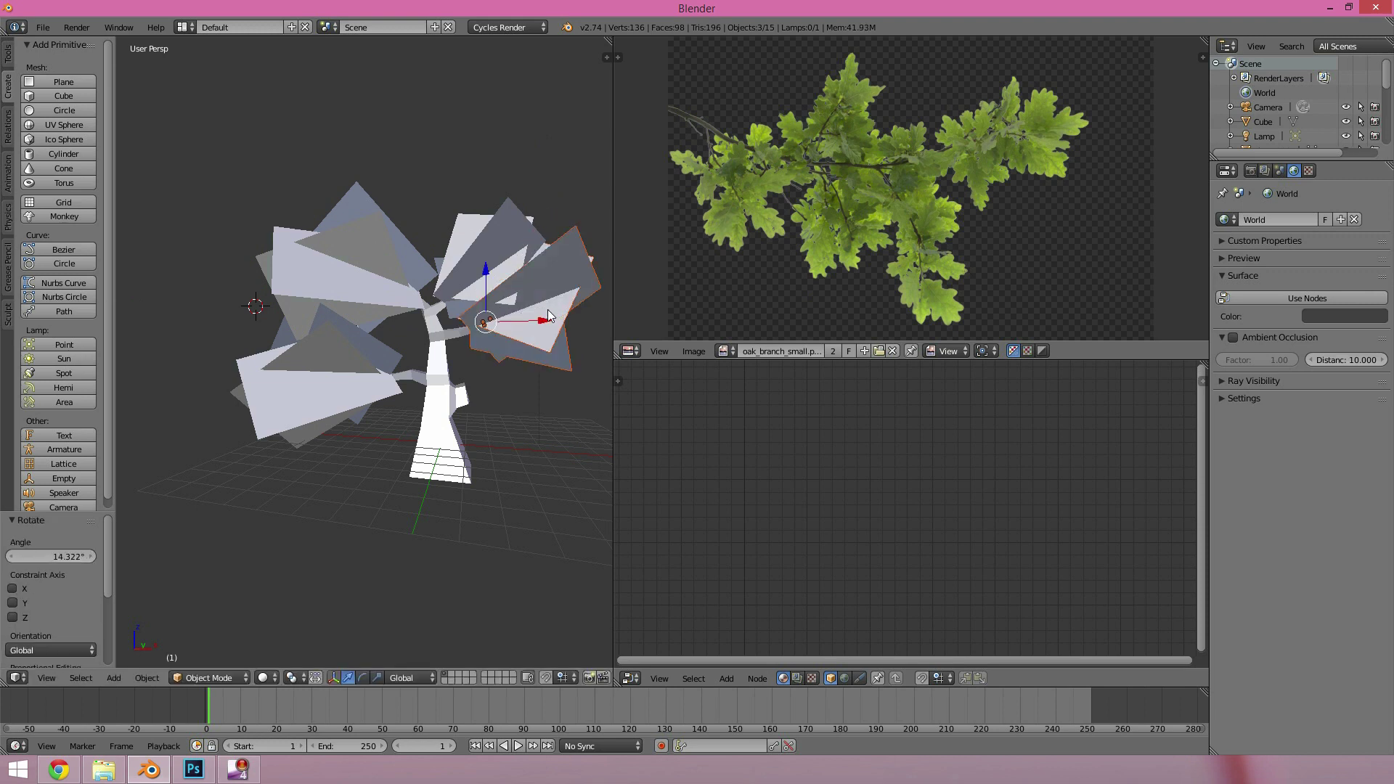
{"action": "key", "text": "shift+z"}
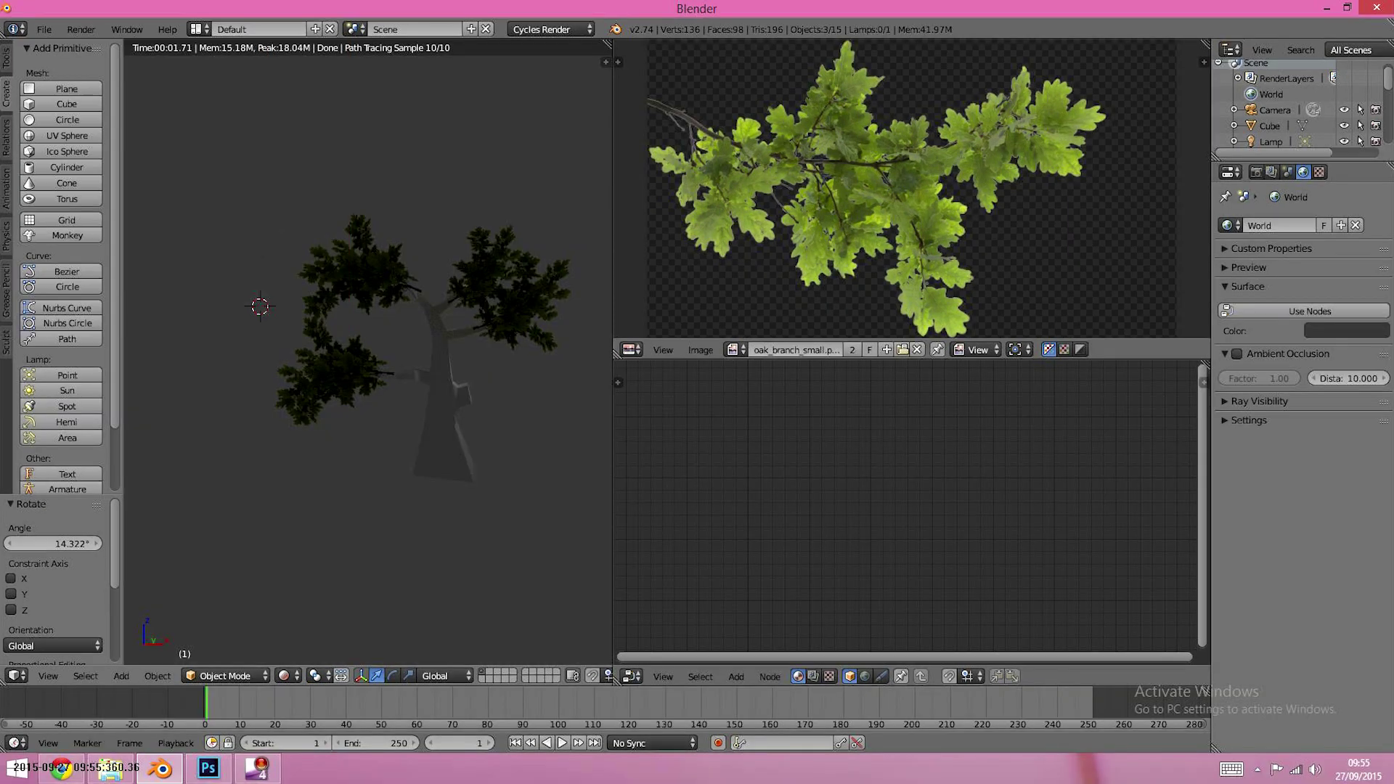
Step: Delete the selected leftover leaf plane
{"action": "key", "text": "x"}
{"action": "key", "text": "Return"}
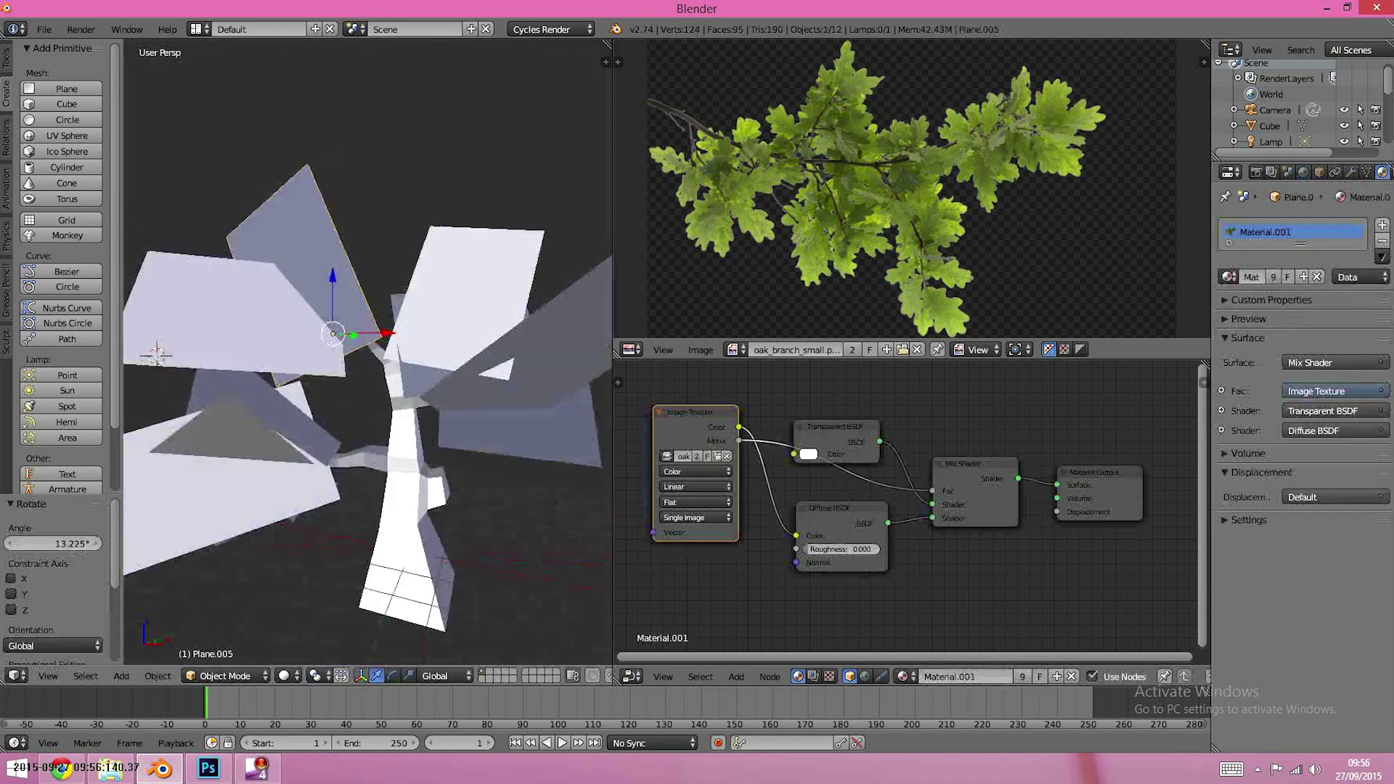